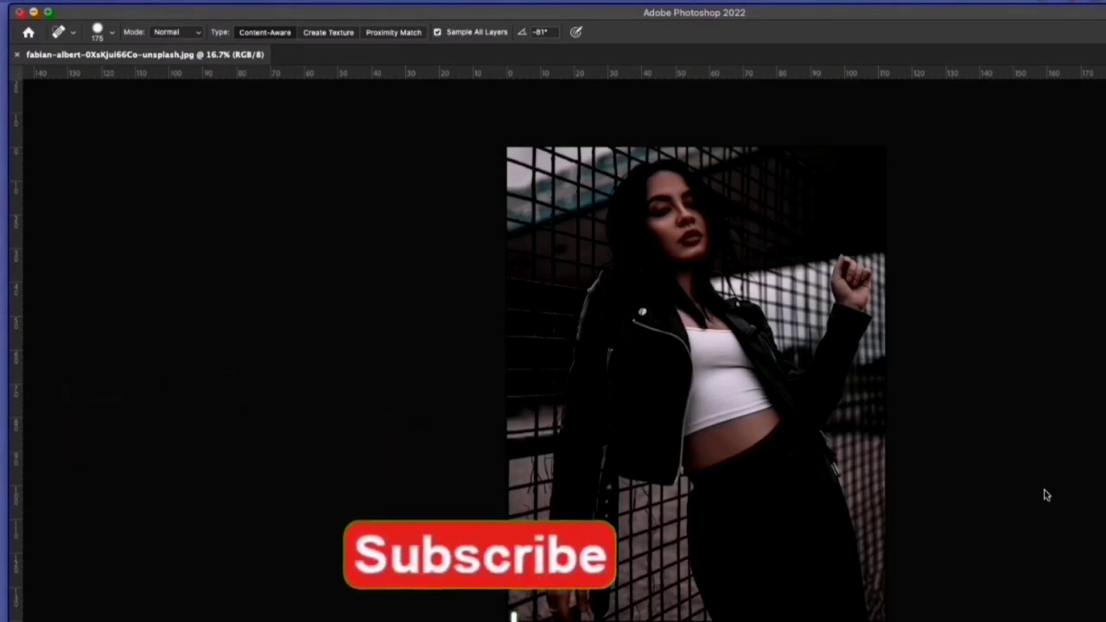
Duplicate the background photo as Layer 1 and convert it into a smart object.
{"action": "key", "text": "Tab"}
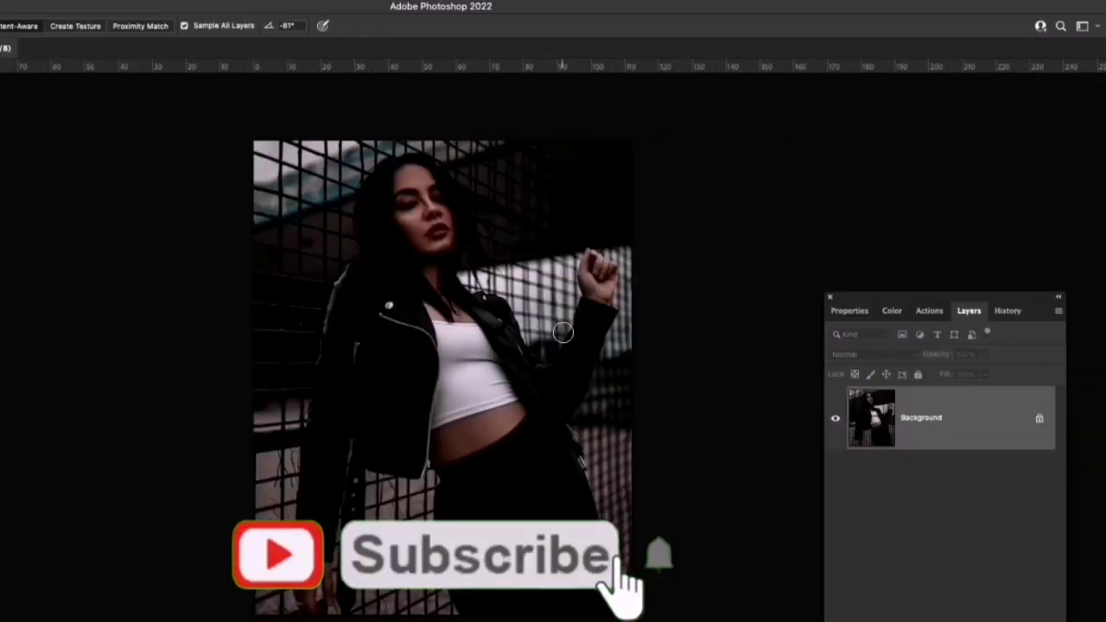
{"action": "key", "text": "ctrl+j"}
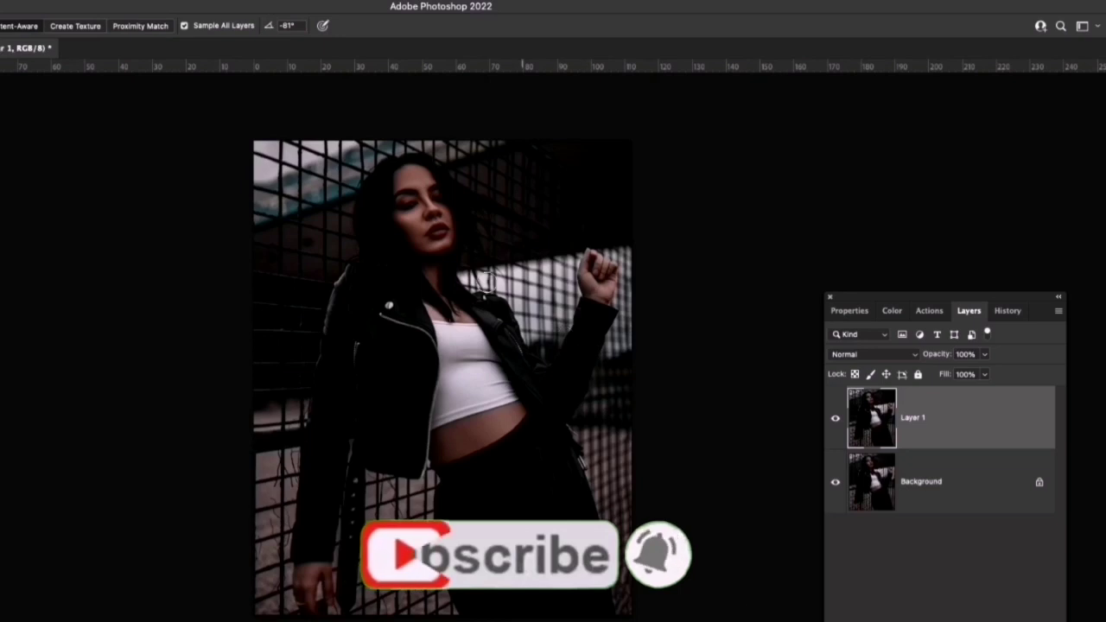
{"action": "left_click", "coordinate": [87, 1]}
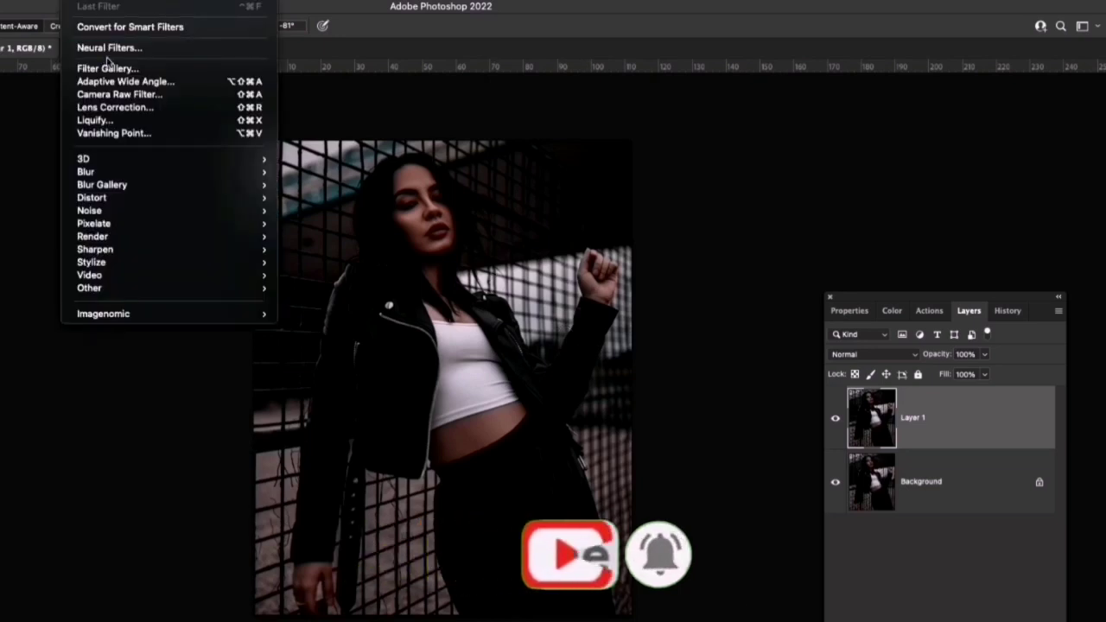
{"action": "left_click", "coordinate": [147, 27]}
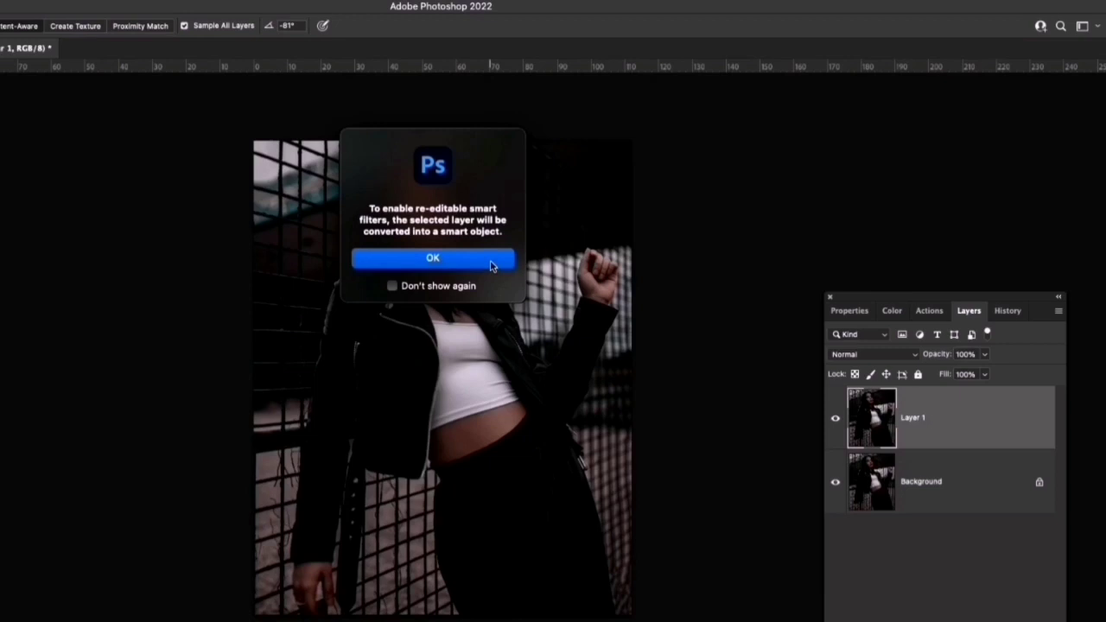
{"action": "left_click", "coordinate": [491, 264]}
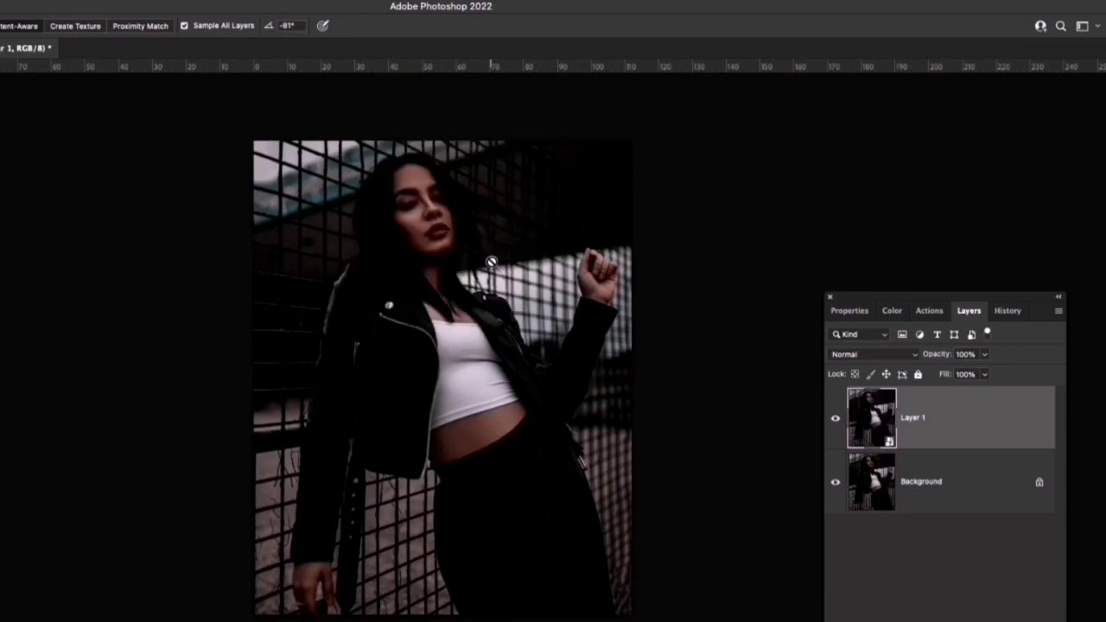
{"action": "left_click", "coordinate": [85, 1]}
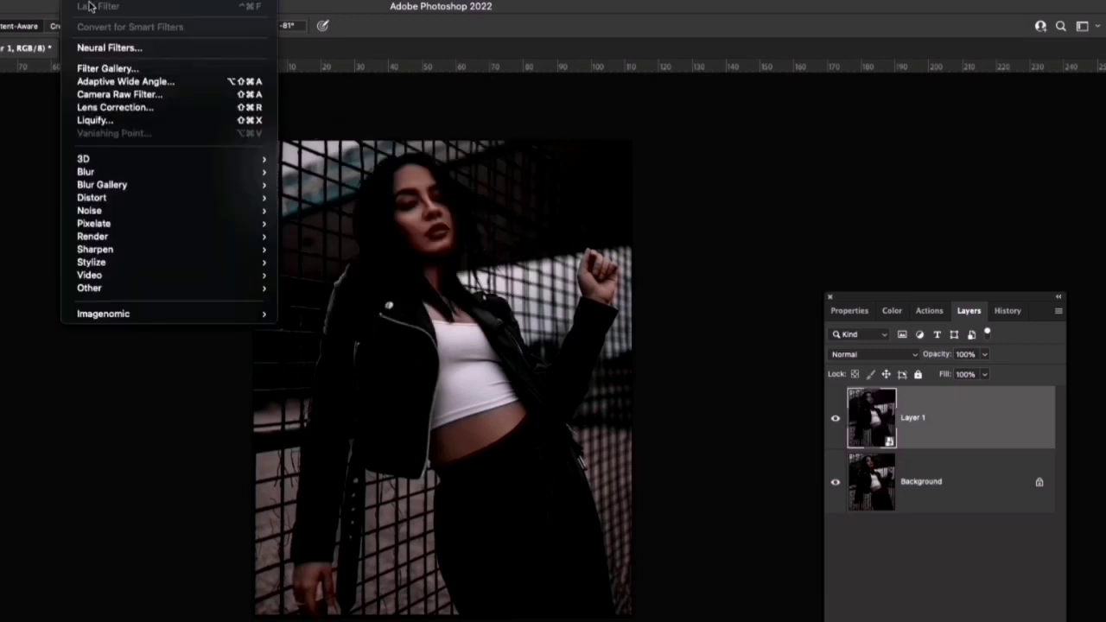
Open the Camera Raw Filter on Layer 1 and sample white balance with the eyedropper.
{"action": "left_click", "coordinate": [130, 94]}
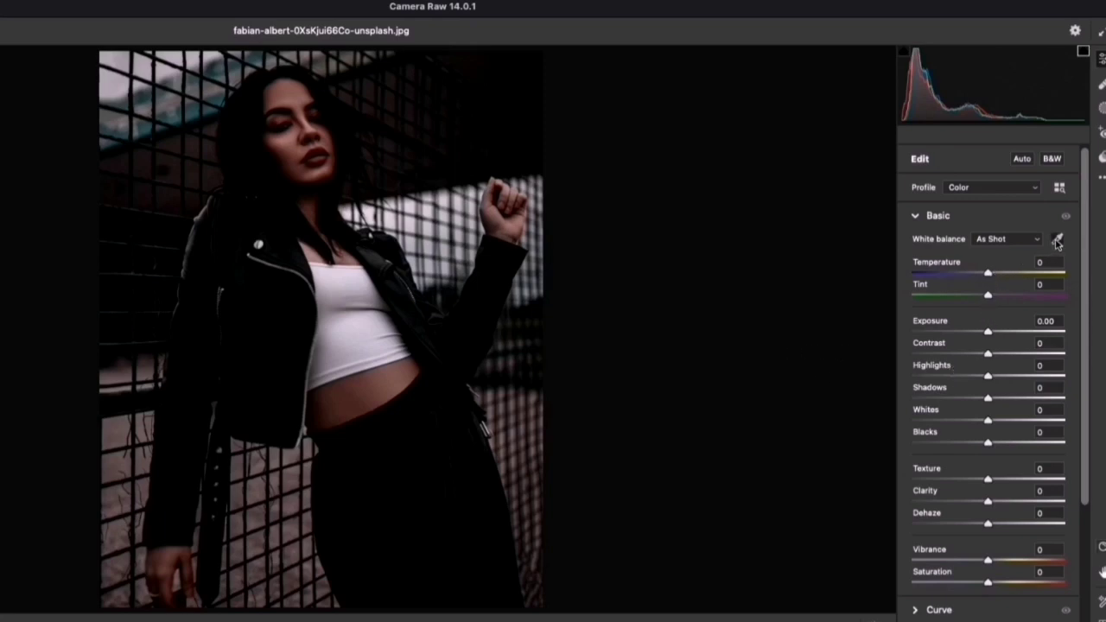
{"action": "left_click", "coordinate": [1058, 239]}
{"action": "left_click", "coordinate": [466, 148]}
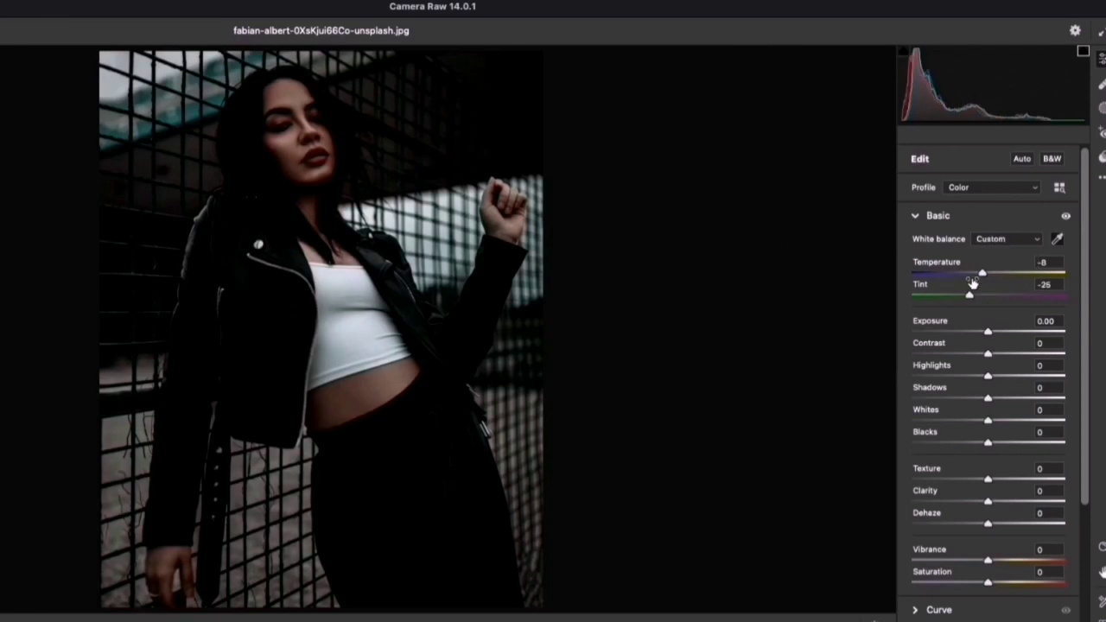
Set Temperature -14, Exposure +0.30, Shadows +20, Contrast +6, Whites -36, Blacks +35.
{"action": "left_click_drag", "start_coordinate": [983, 275], "coordinate": [979, 275]}
{"action": "left_click_drag", "start_coordinate": [989, 333], "coordinate": [992, 334]}
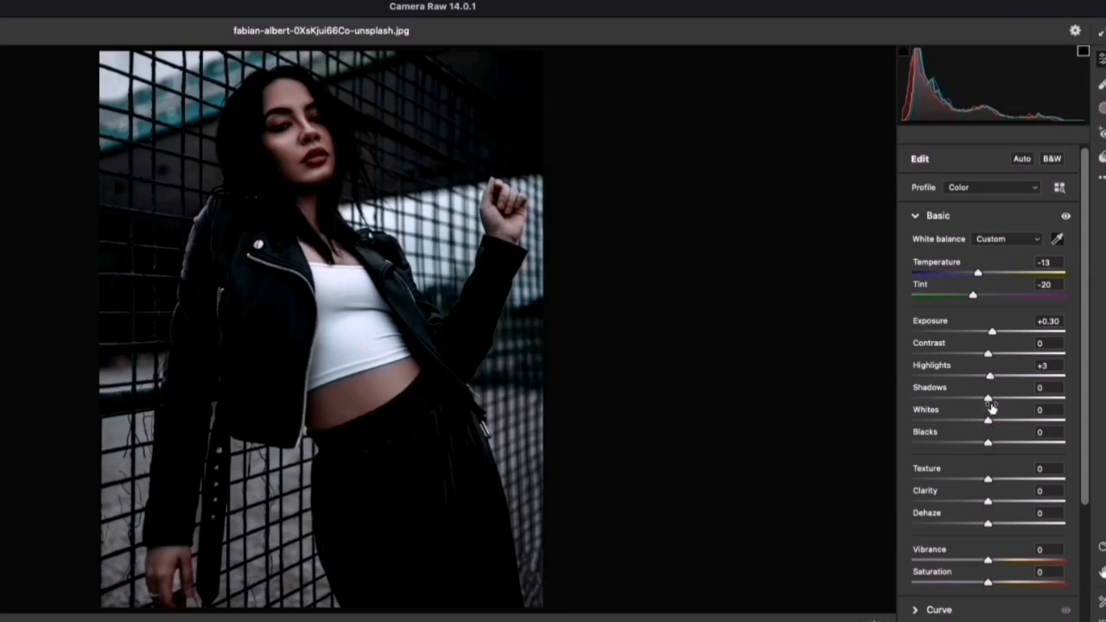
{"action": "left_click_drag", "start_coordinate": [989, 398], "coordinate": [1001, 398]}
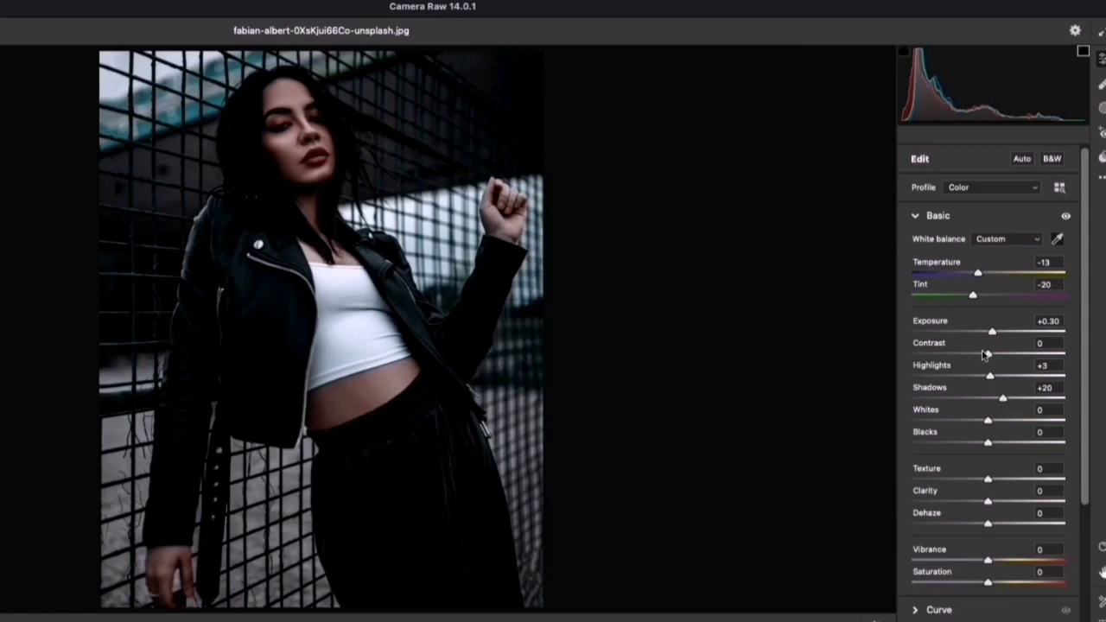
{"action": "left_click_drag", "start_coordinate": [989, 355], "coordinate": [994, 357]}
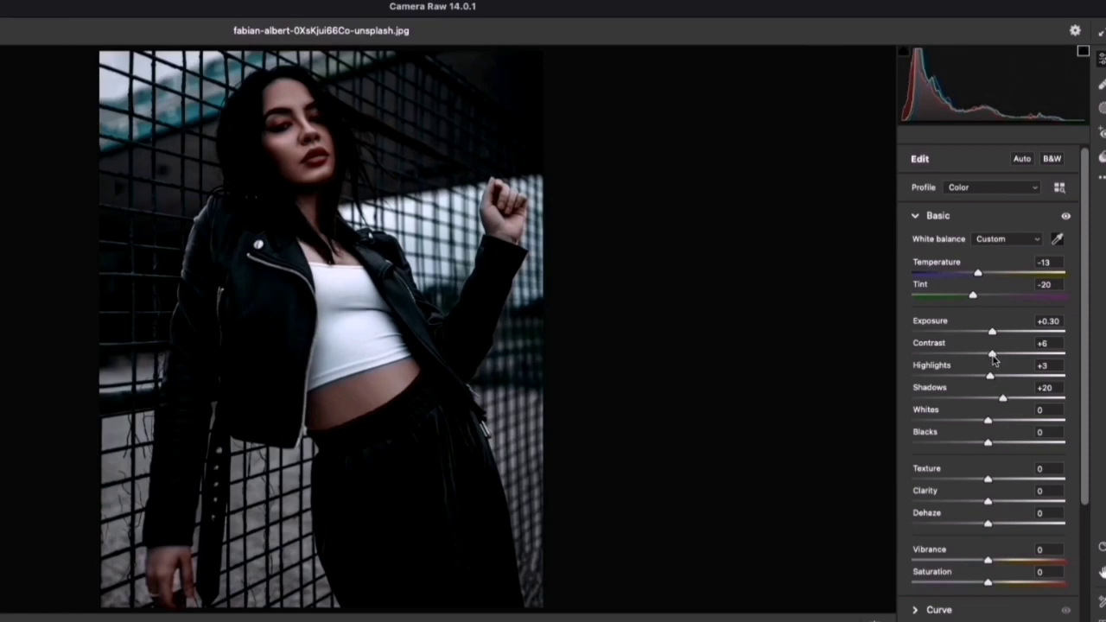
{"action": "mouse_move", "coordinate": [990, 423]}
{"action": "left_mouse_down"}
{"action": "mouse_move", "coordinate": [962, 421]}
{"action": "mouse_move", "coordinate": [1002, 444]}
{"action": "left_mouse_up"}
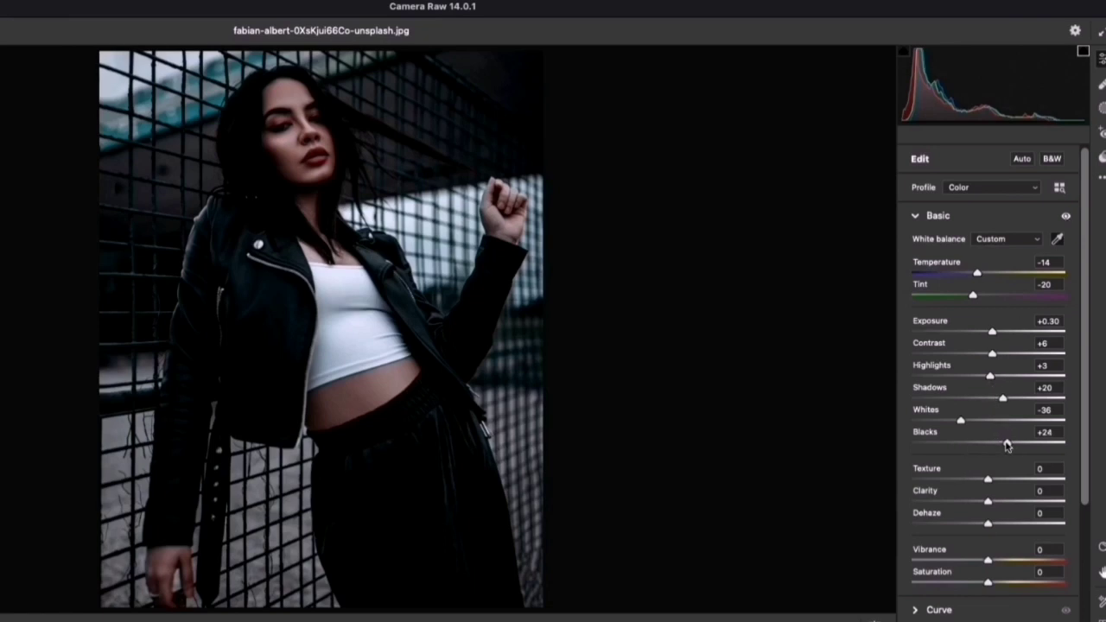
{"action": "left_click_drag", "start_coordinate": [1007, 445], "coordinate": [1014, 445]}
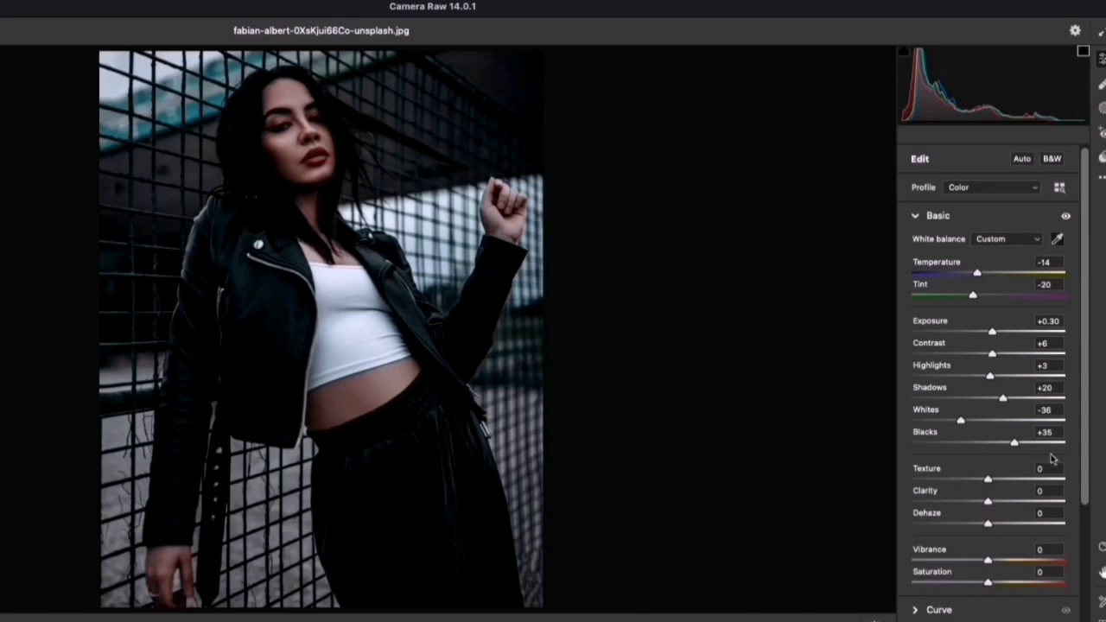
Expand the point curve and add raised shadow and midtone points.
{"action": "scroll", "coordinate": [1088, 436], "scroll_direction": "down", "scroll_amount": 2}
{"action": "scroll", "coordinate": [1037, 458], "scroll_direction": "down", "scroll_amount": 3}
{"action": "scroll", "coordinate": [953, 469], "scroll_direction": "down", "scroll_amount": 1}
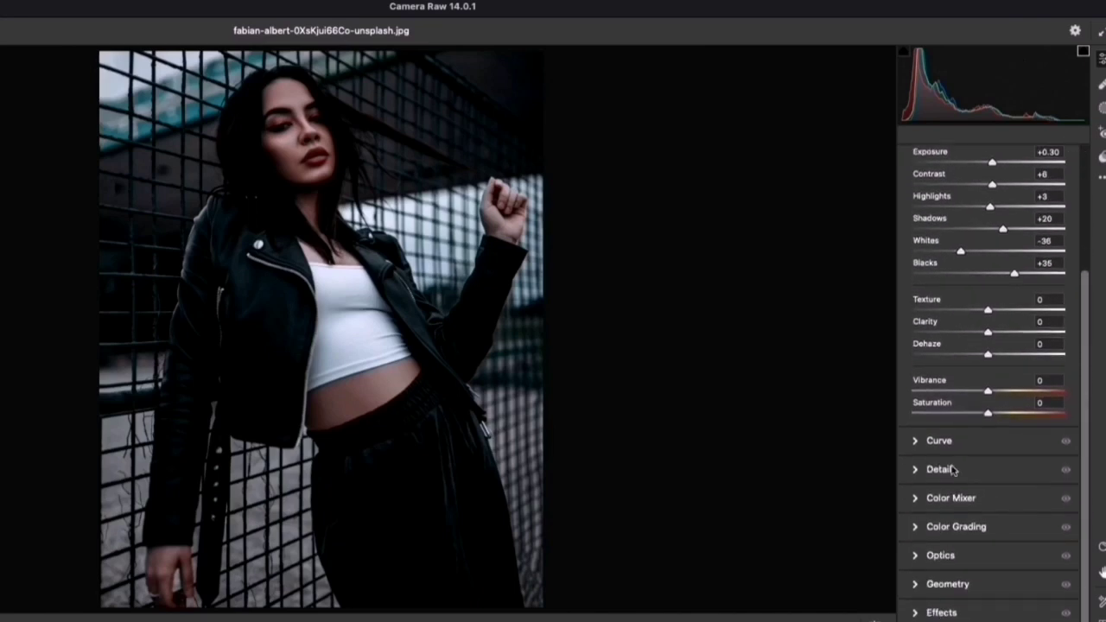
{"action": "left_click", "coordinate": [919, 442]}
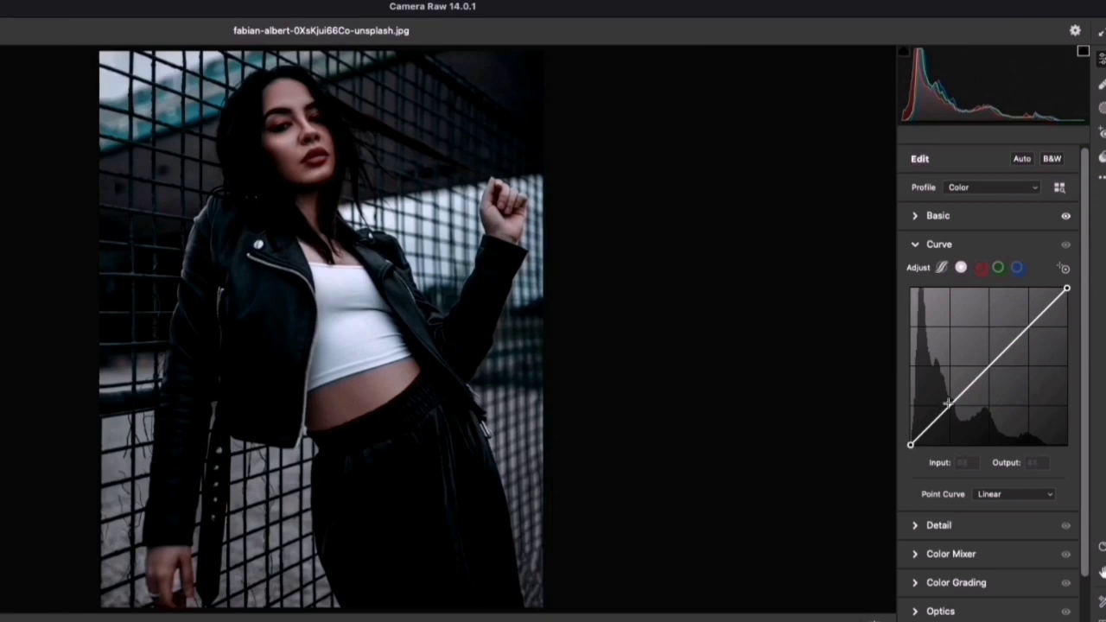
{"action": "left_click", "coordinate": [948, 405]}
{"action": "left_click_drag", "start_coordinate": [948, 404], "coordinate": [946, 402]}
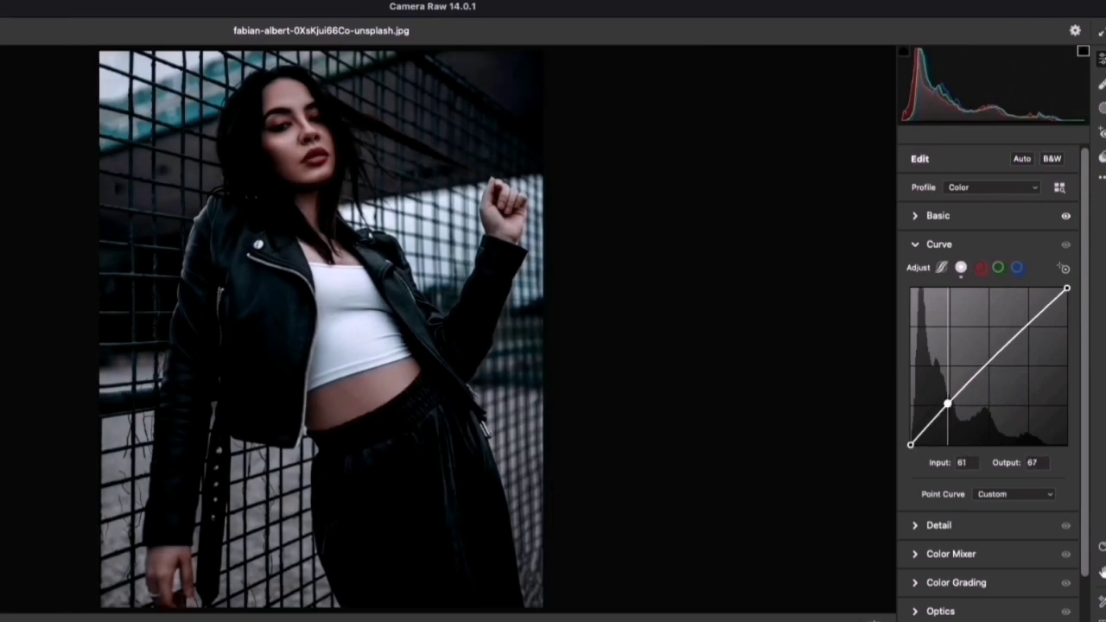
{"action": "left_click", "coordinate": [992, 361]}
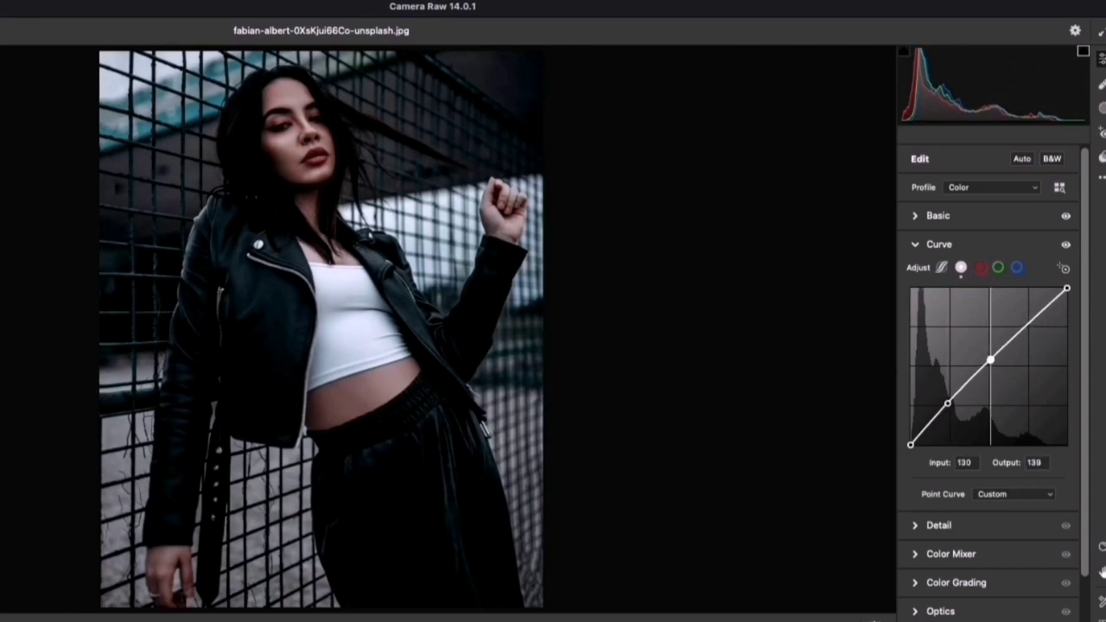
{"action": "left_click_drag", "start_coordinate": [991, 361], "coordinate": [989, 358]}
{"action": "key", "text": "Up"}
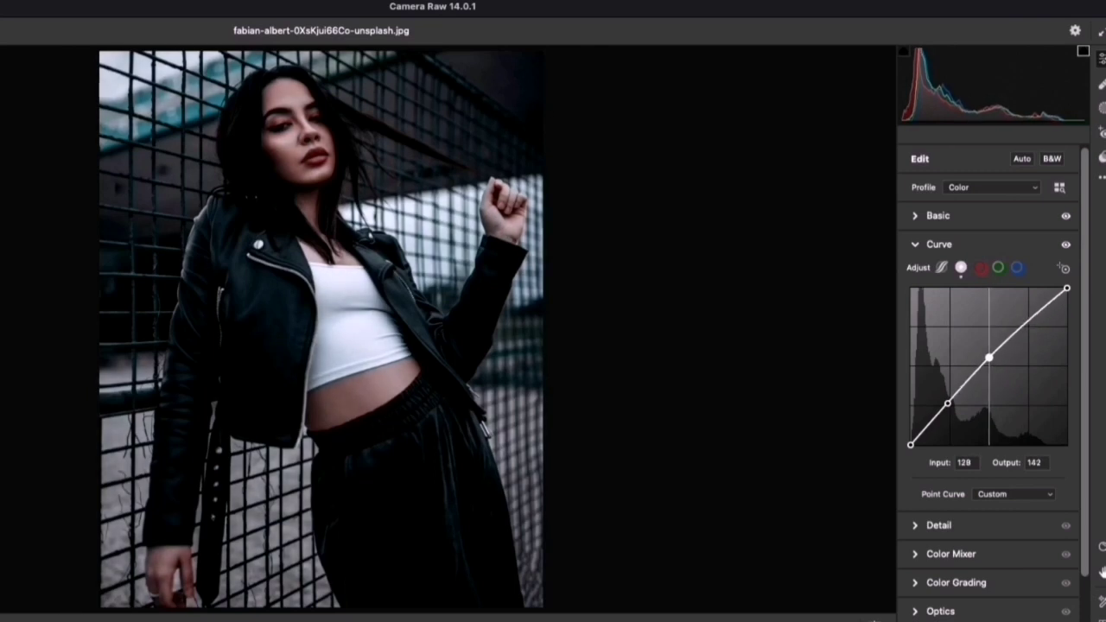
Add a highlight curve point nudged left, and set Sharpening to 4.
{"action": "left_click", "coordinate": [1027, 321]}
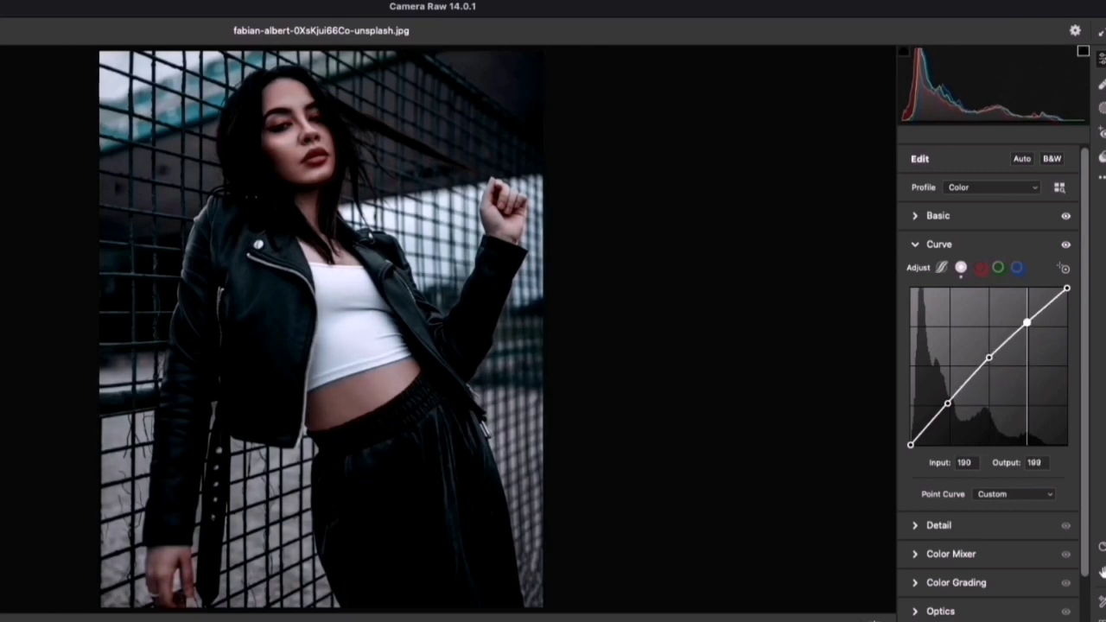
{"action": "key", "text": "Left"}
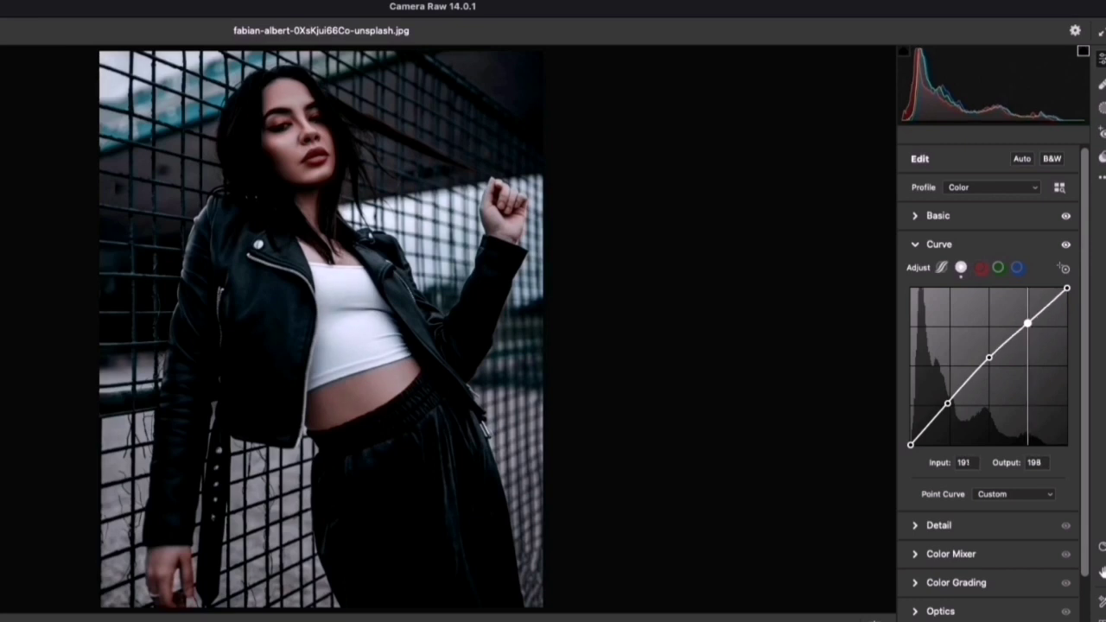
{"action": "key", "text": "Left"}
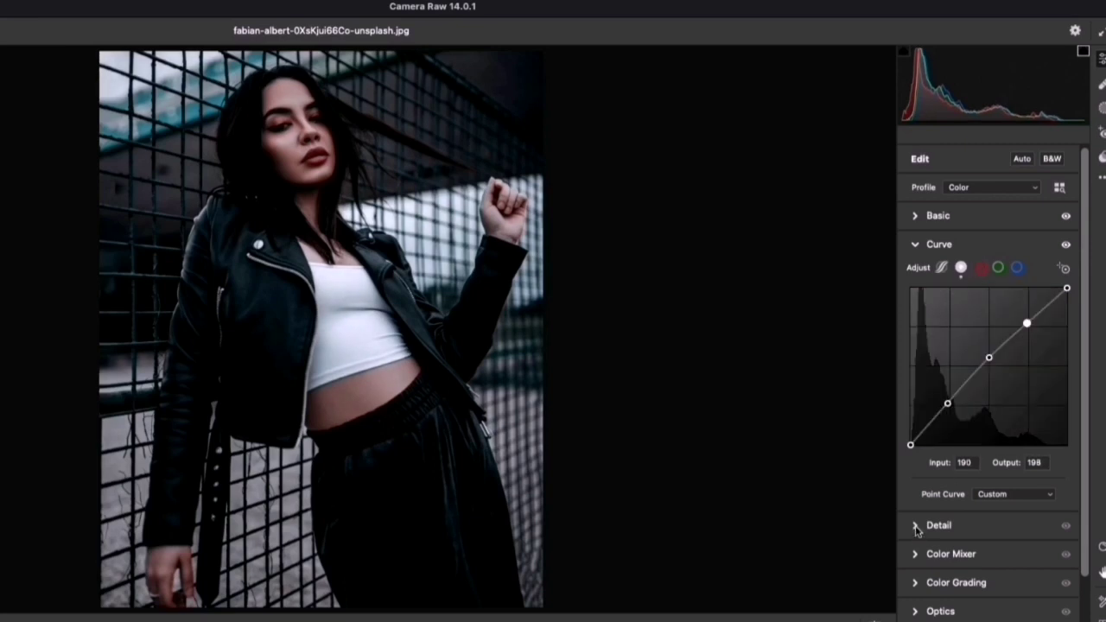
{"action": "left_click", "coordinate": [916, 525]}
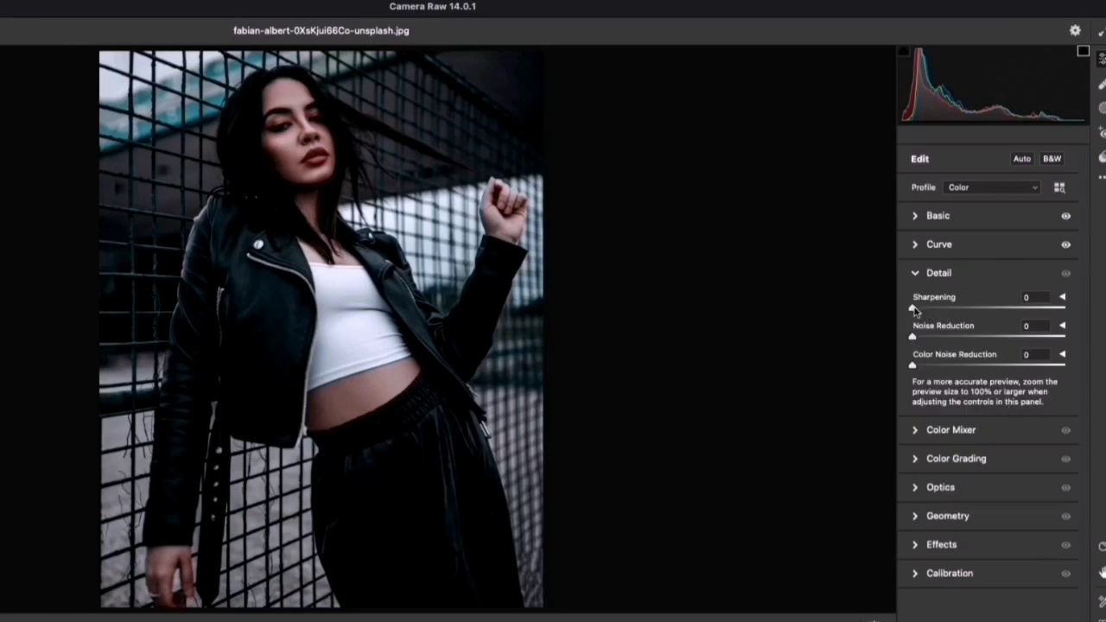
{"action": "left_click_drag", "start_coordinate": [912, 307], "coordinate": [919, 311]}
Apply the Camera Raw grade and toggle Layer 1's visibility to compare before and after.
{"action": "key", "text": "Return"}
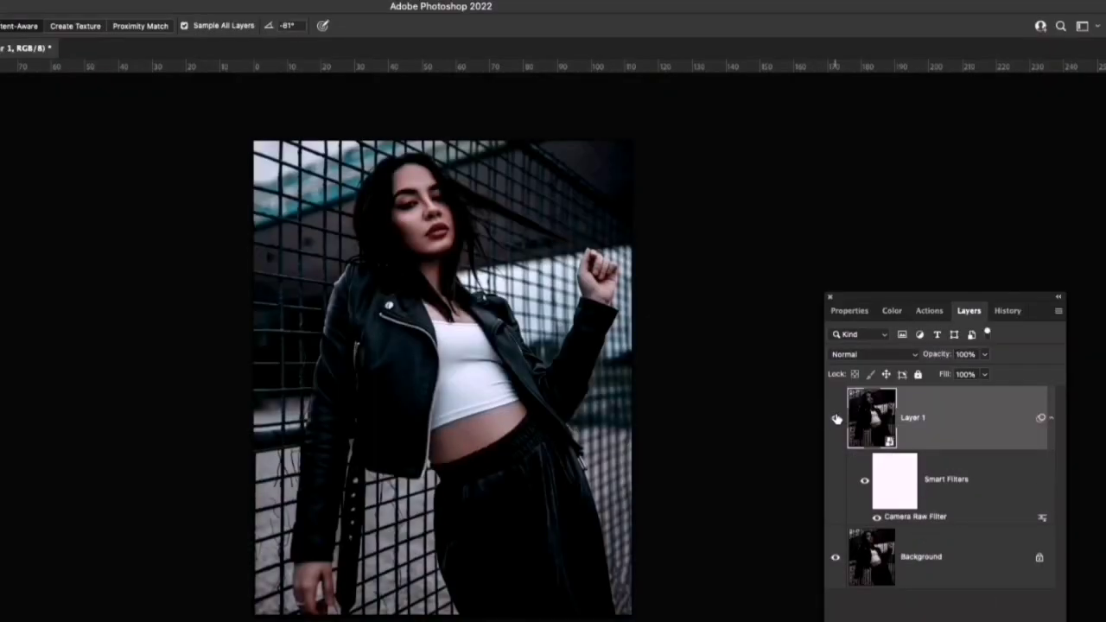
{"action": "left_click", "coordinate": [835, 418]}
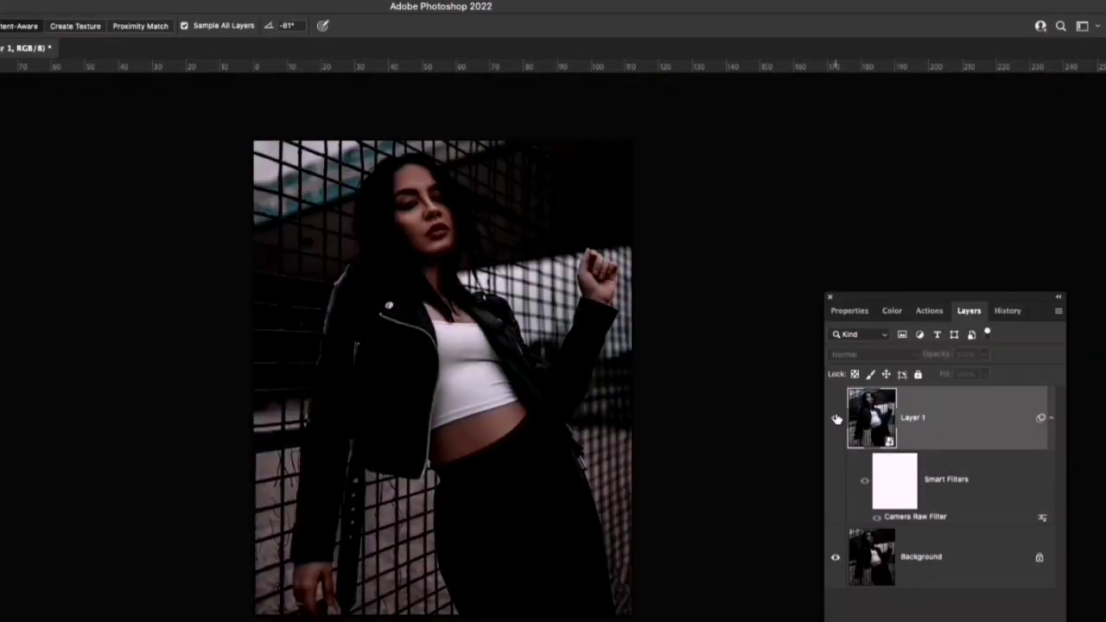
{"action": "left_click", "coordinate": [836, 419]}
{"action": "left_click", "coordinate": [836, 418]}
{"action": "left_click", "coordinate": [835, 418]}
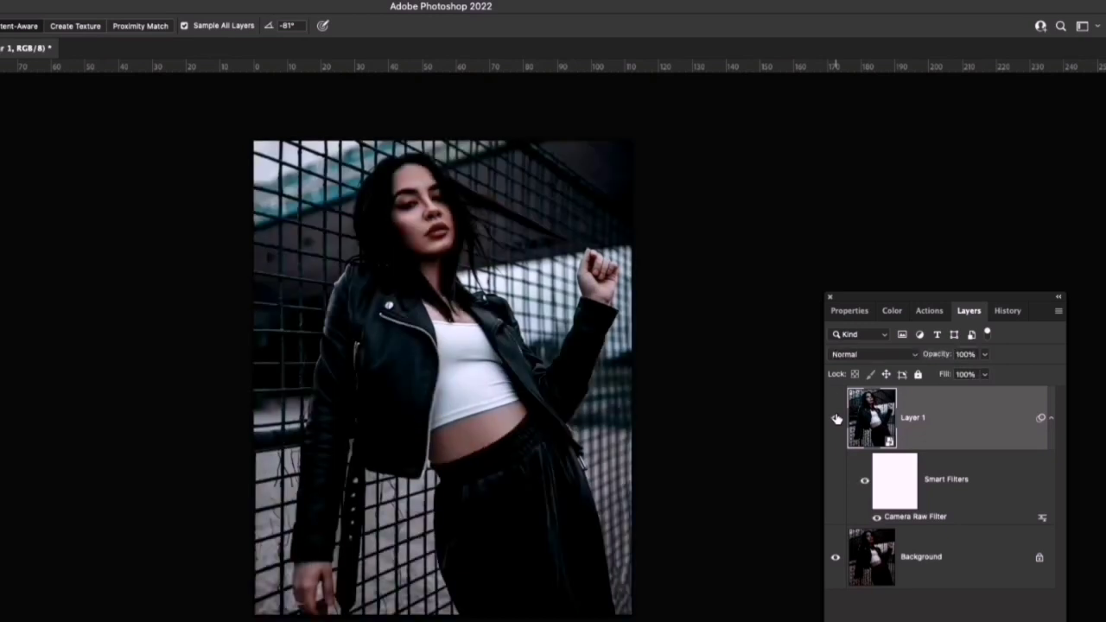
{"action": "left_click", "coordinate": [836, 418]}
{"action": "left_click", "coordinate": [836, 419]}
Duplicate the graded layer as Layer 1 copy and toggle it to compare versions.
{"action": "left_click_drag", "start_coordinate": [963, 413], "coordinate": [1012, 605]}
{"action": "key", "text": "ctrl+j"}
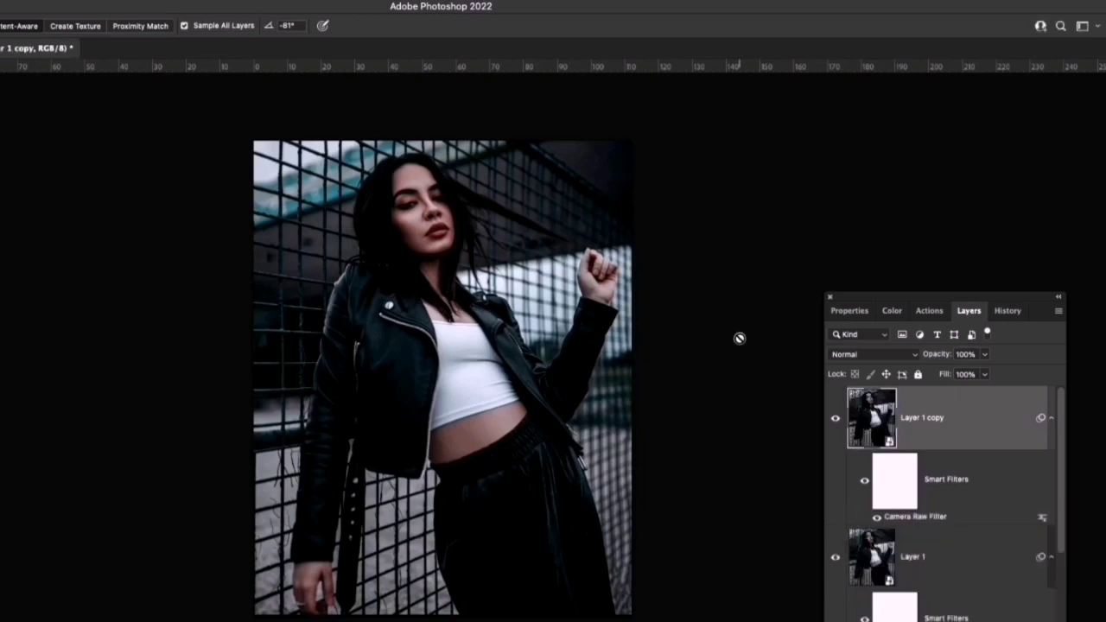
{"action": "left_click_drag", "start_coordinate": [949, 481], "coordinate": [693, 314]}
{"action": "left_click", "coordinate": [836, 419]}
{"action": "left_click", "coordinate": [836, 419]}
{"action": "left_click", "coordinate": [836, 418]}
{"action": "left_click", "coordinate": [836, 419]}
Apply Camera Raw Geometry to Layer 1 copy: Vertical +11, Horizontal -1, Rotate -2.0, Scale 98.
{"action": "left_click", "coordinate": [65, 2]}
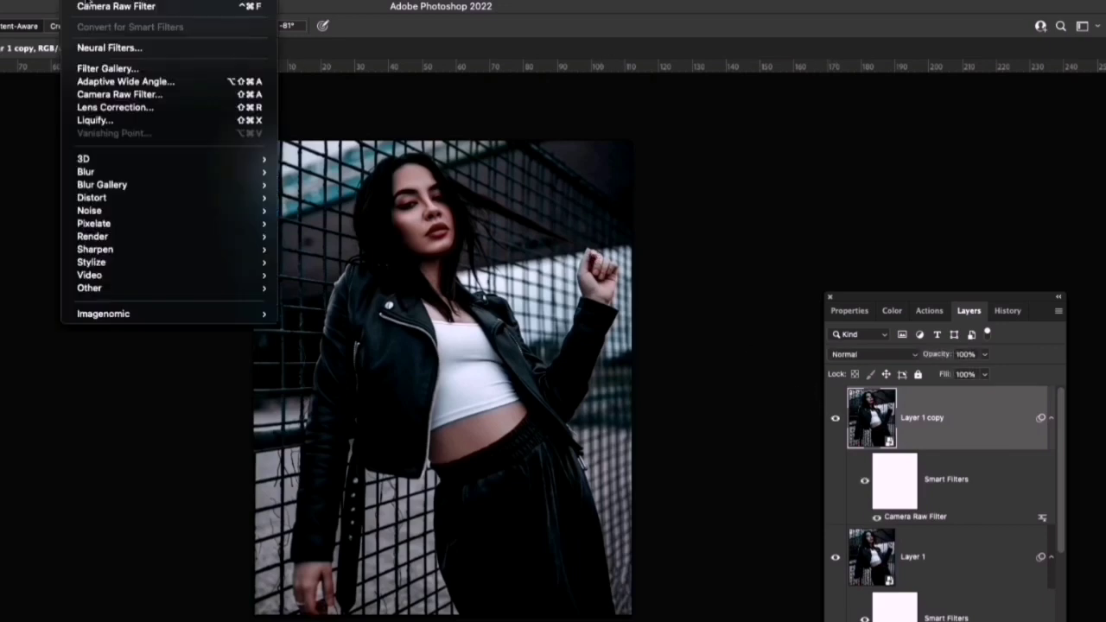
{"action": "left_click", "coordinate": [121, 95]}
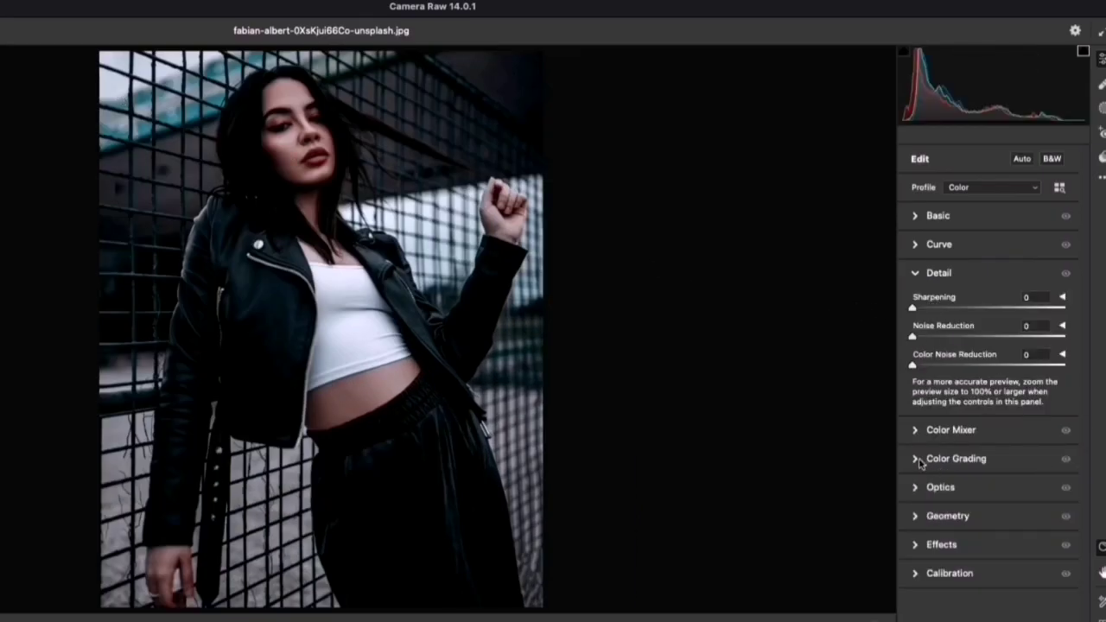
{"action": "left_click", "coordinate": [929, 516]}
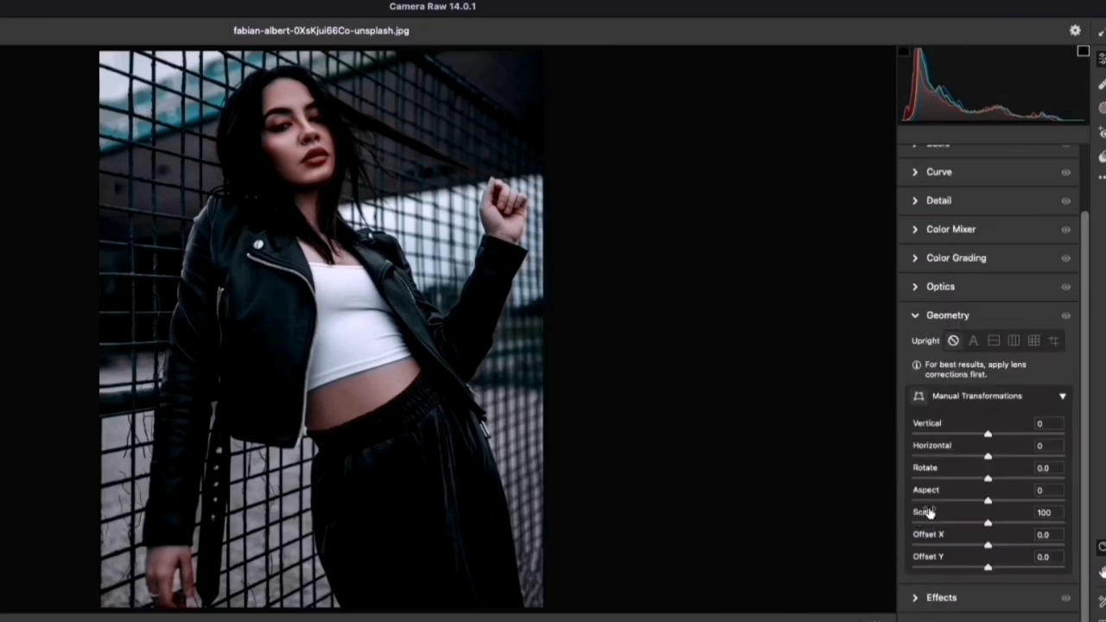
{"action": "left_click_drag", "start_coordinate": [988, 435], "coordinate": [996, 435]}
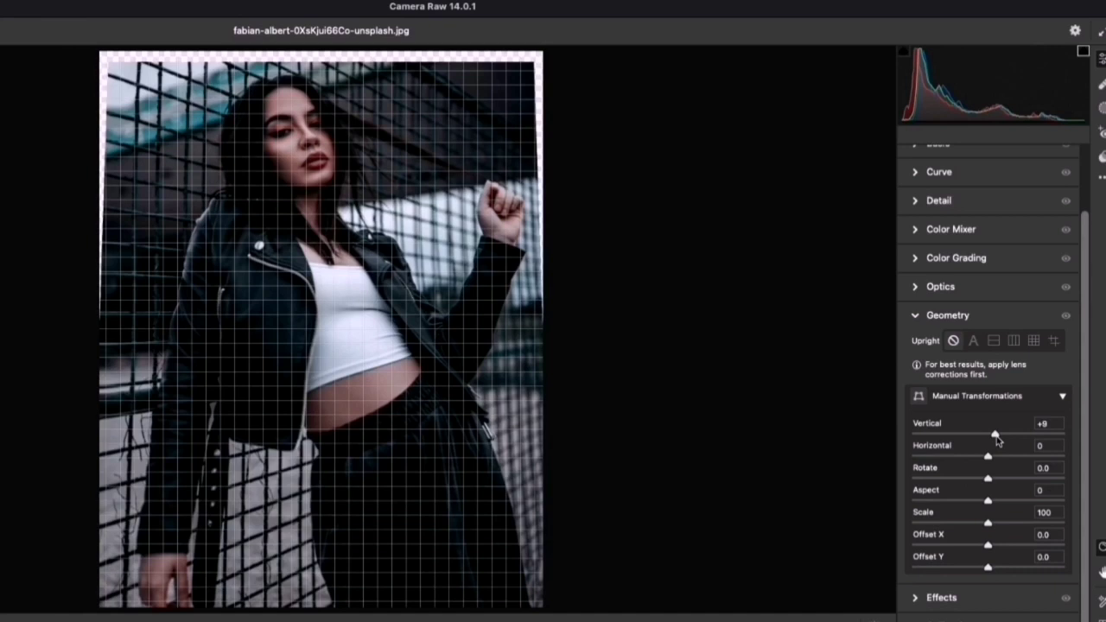
{"action": "left_click_drag", "start_coordinate": [999, 441], "coordinate": [990, 460]}
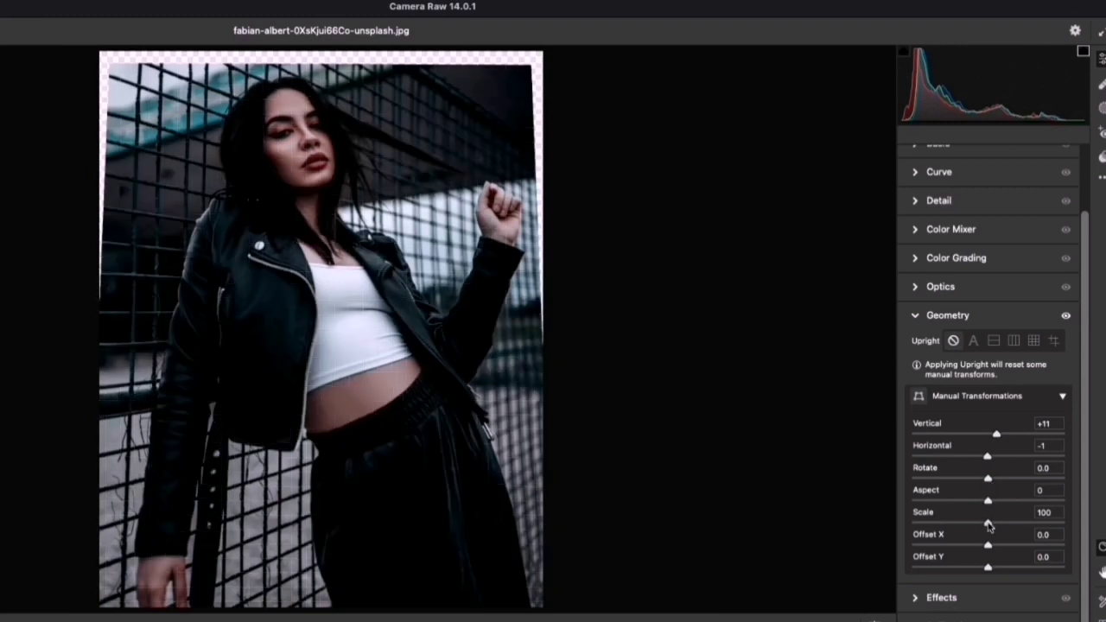
{"action": "left_click_drag", "start_coordinate": [988, 480], "coordinate": [972, 482]}
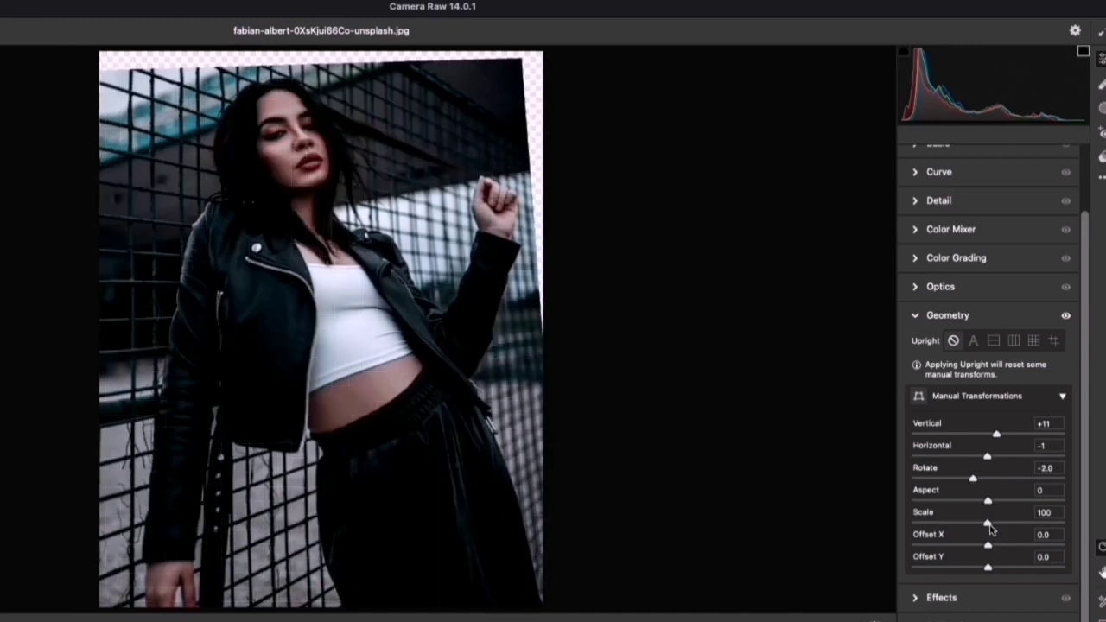
{"action": "left_click_drag", "start_coordinate": [989, 529], "coordinate": [990, 530]}
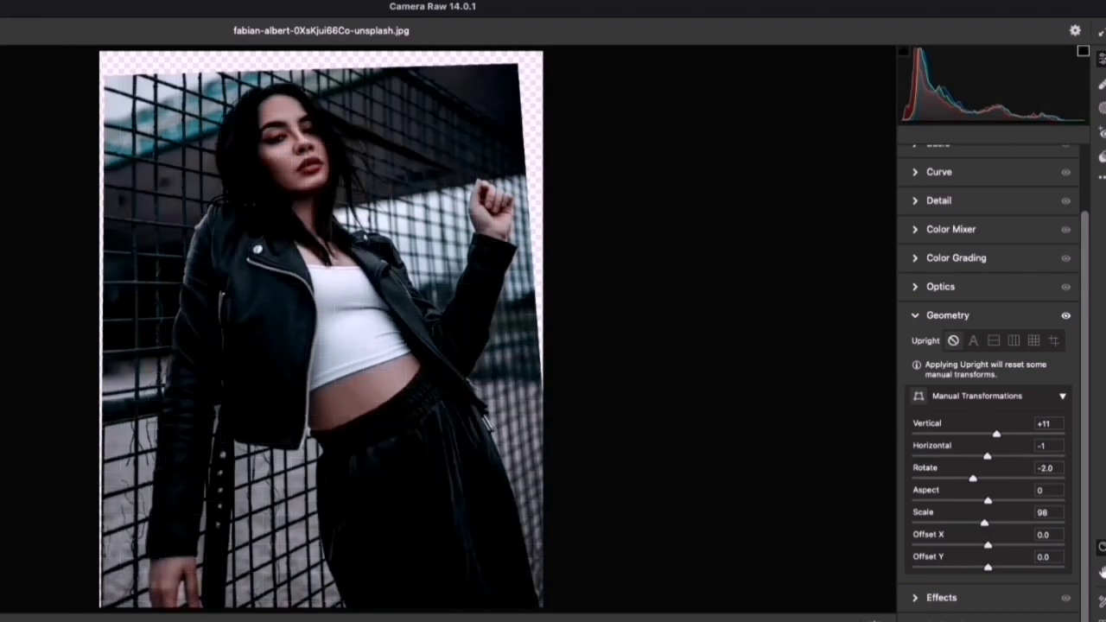
{"action": "key", "text": "Return"}
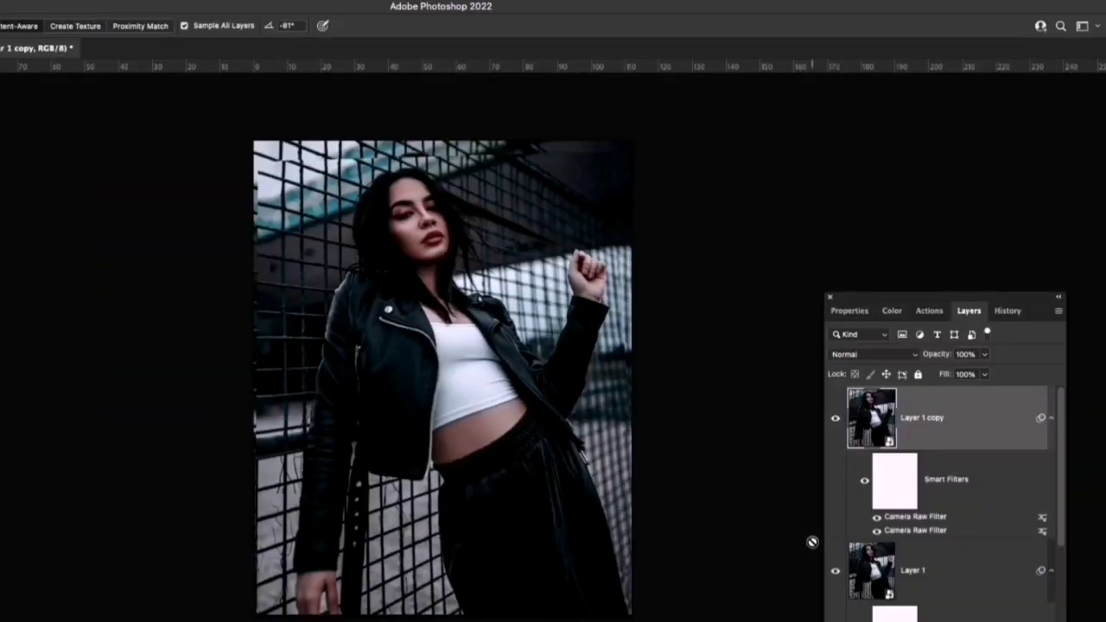
Toggle Layer 1 copy's visibility to compare the corrected and uncorrected versions.
{"action": "key", "text": "e"}
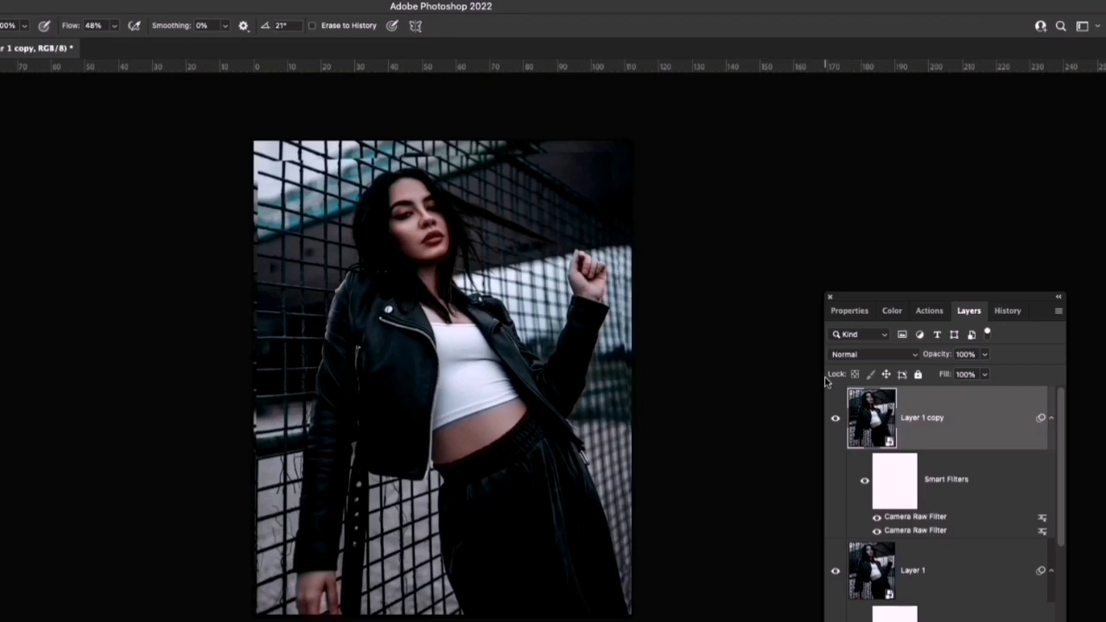
{"action": "left_click", "coordinate": [836, 419]}
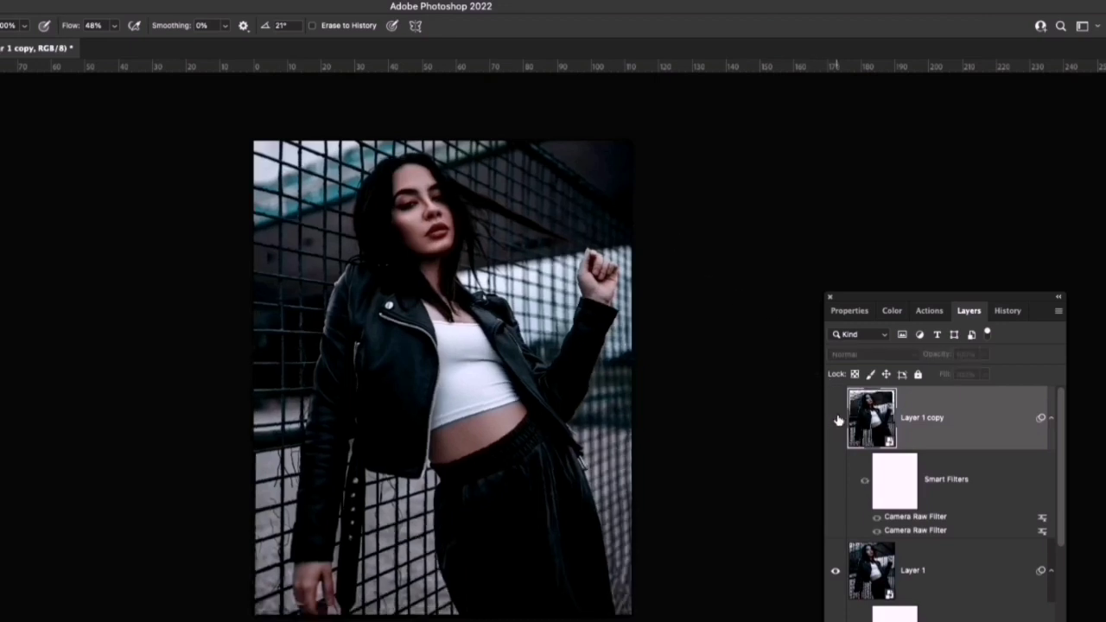
{"action": "left_click", "coordinate": [836, 418]}
{"action": "left_click", "coordinate": [836, 418]}
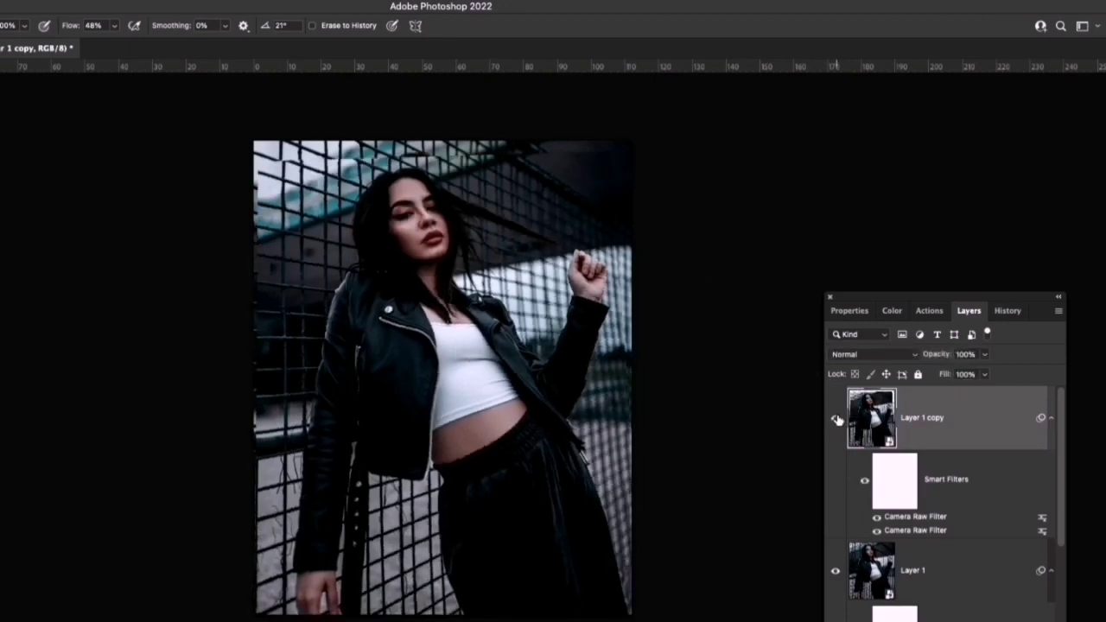
{"action": "left_click", "coordinate": [836, 418]}
{"action": "left_click", "coordinate": [836, 418]}
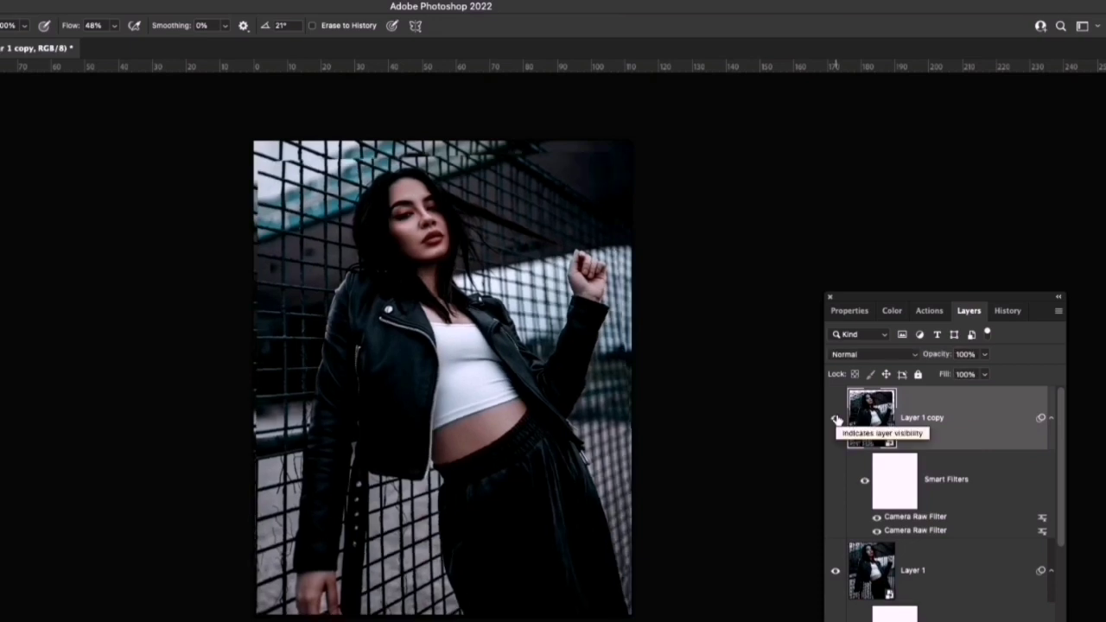
Undo the last change and start a new Camera Raw Filter on Layer 1 copy.
{"action": "key", "text": "ctrl+z"}
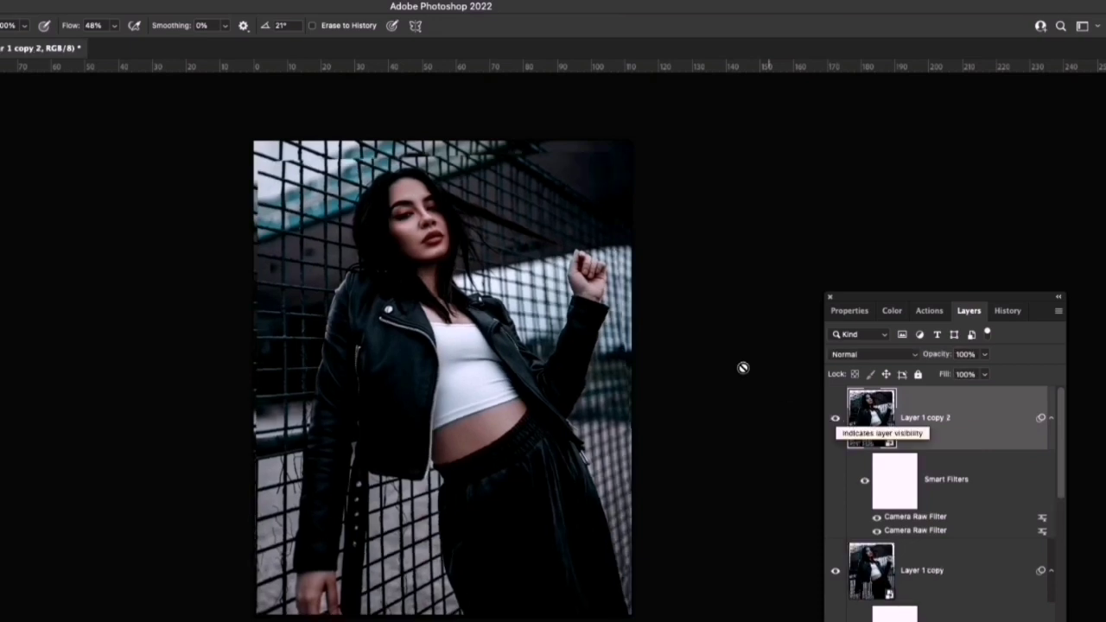
{"action": "left_click", "coordinate": [86, 2]}
{"action": "left_click", "coordinate": [120, 94]}
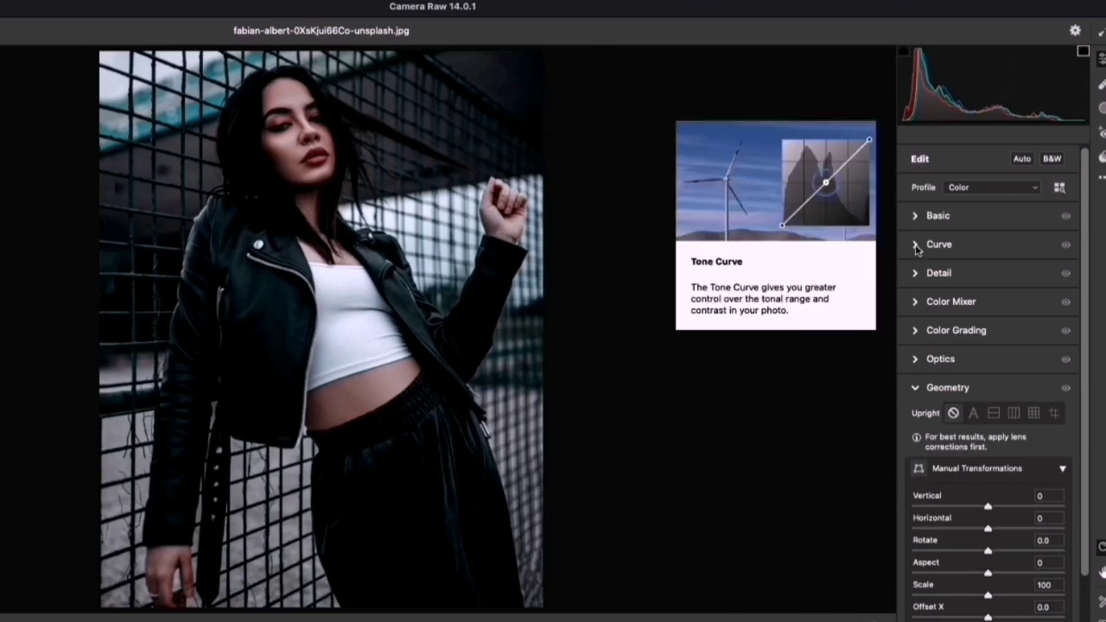
Tint midtones toward cyan, shadows faintly yellow, highlights magenta (Hue 301, Saturation 18).
{"action": "left_click", "coordinate": [918, 302]}
{"action": "left_click", "coordinate": [919, 303]}
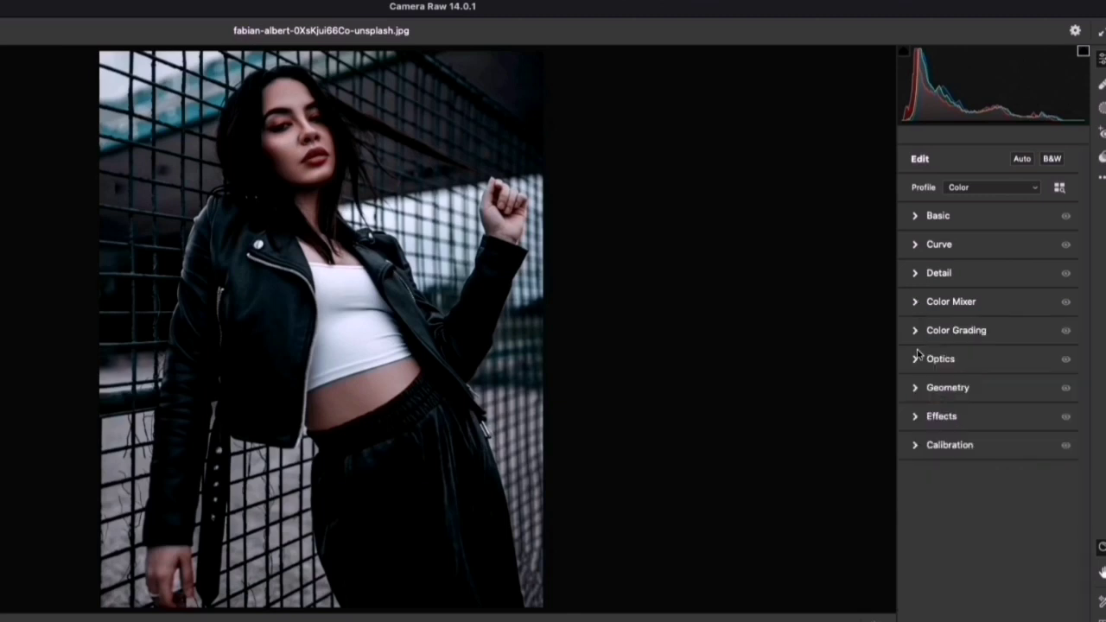
{"action": "left_click", "coordinate": [918, 334]}
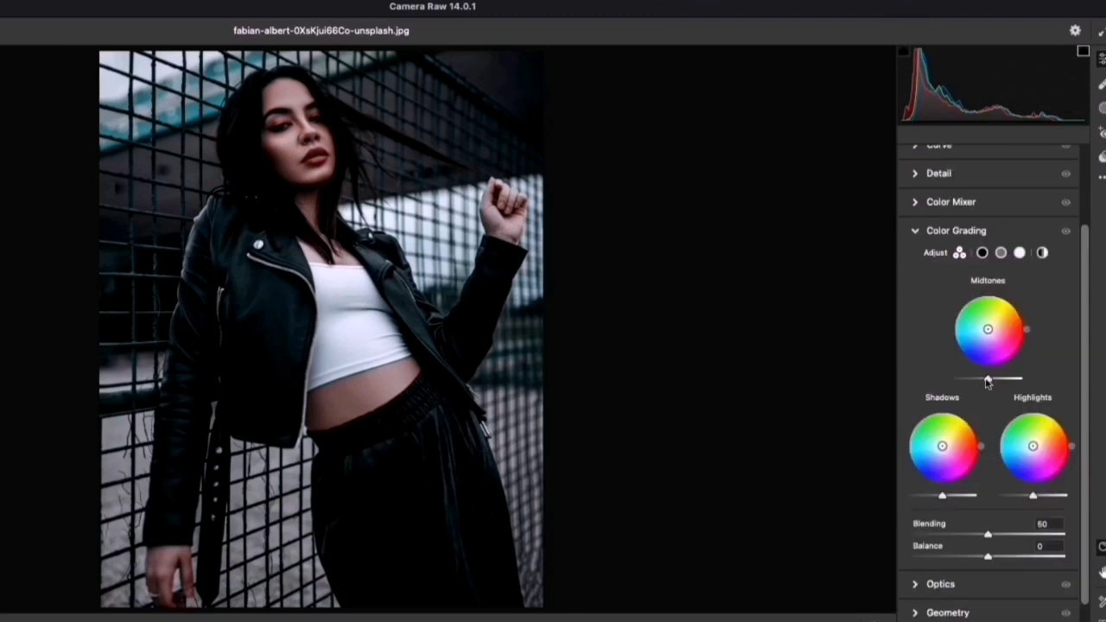
{"action": "left_click_drag", "start_coordinate": [988, 331], "coordinate": [986, 329]}
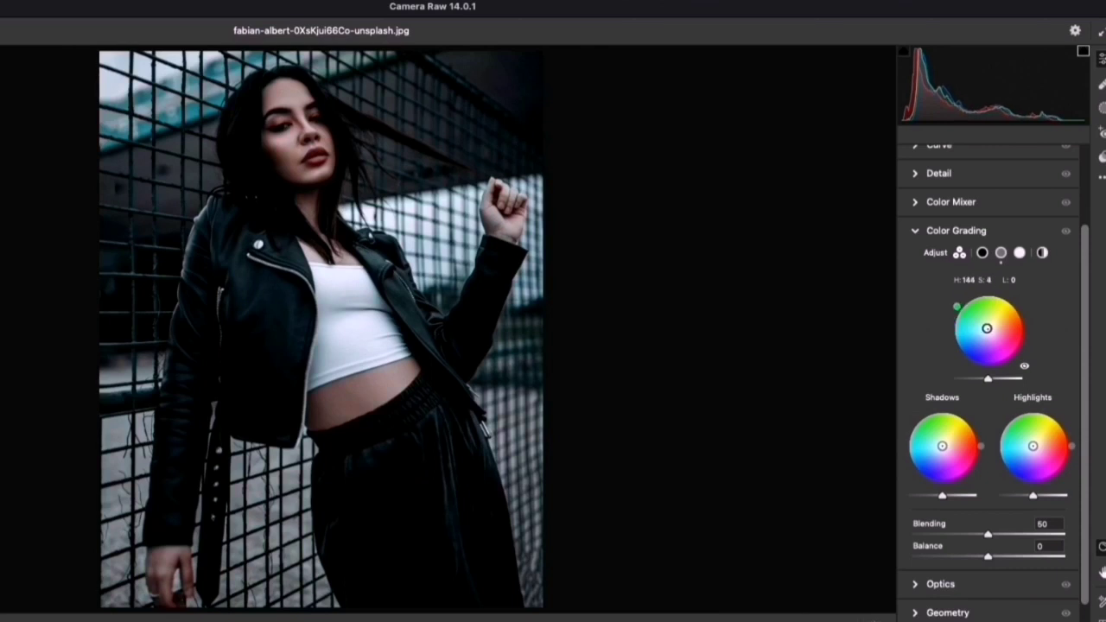
{"action": "left_click_drag", "start_coordinate": [942, 448], "coordinate": [947, 437]}
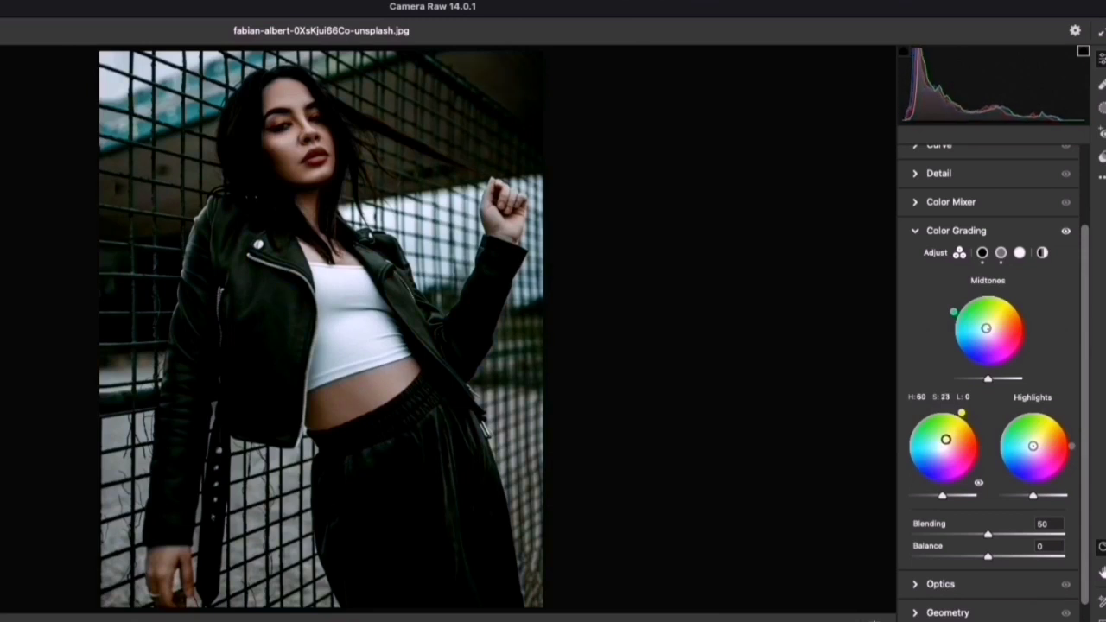
{"action": "left_click_drag", "start_coordinate": [947, 438], "coordinate": [946, 441]}
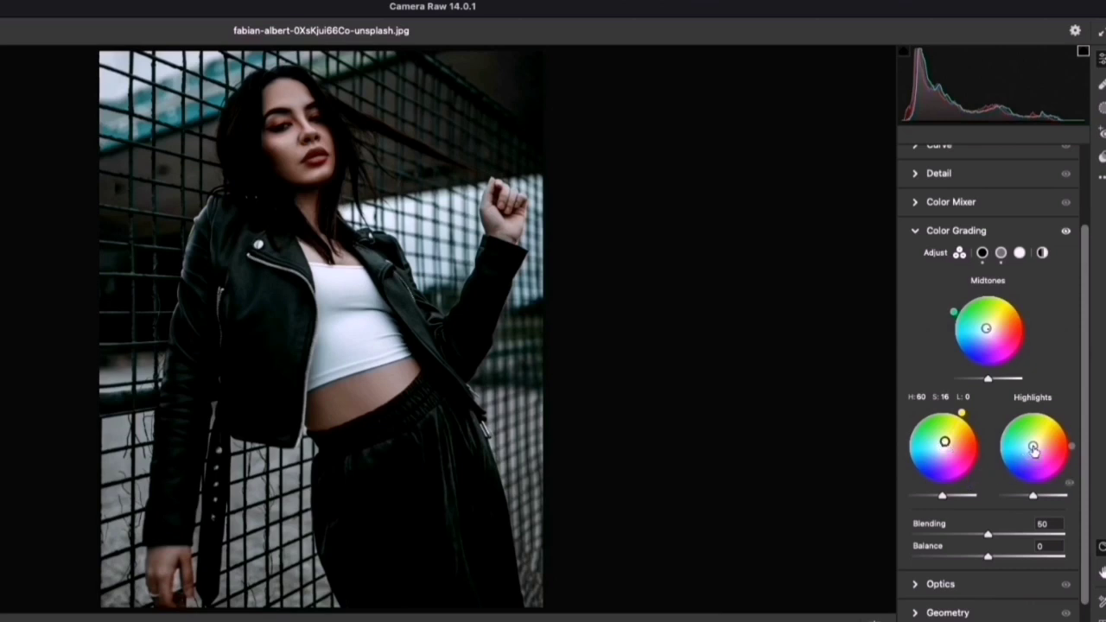
{"action": "left_click_drag", "start_coordinate": [1034, 448], "coordinate": [1035, 450]}
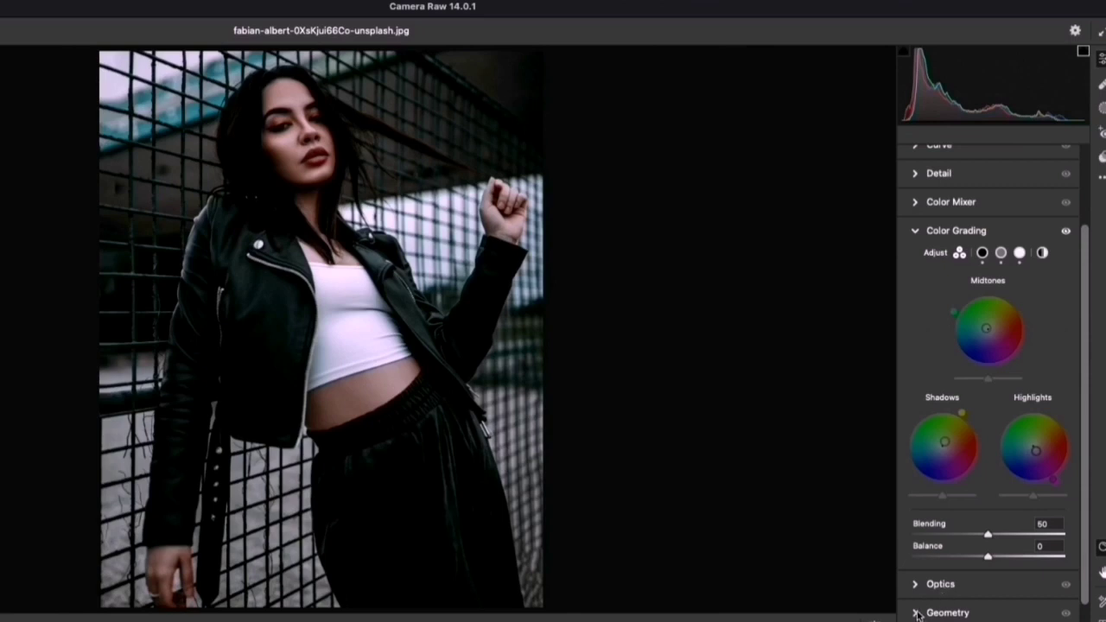
Add Grain of 3 in Effects and settle Vibrance at +1 in Basic.
{"action": "scroll", "coordinate": [920, 609], "scroll_direction": "down", "scroll_amount": 2}
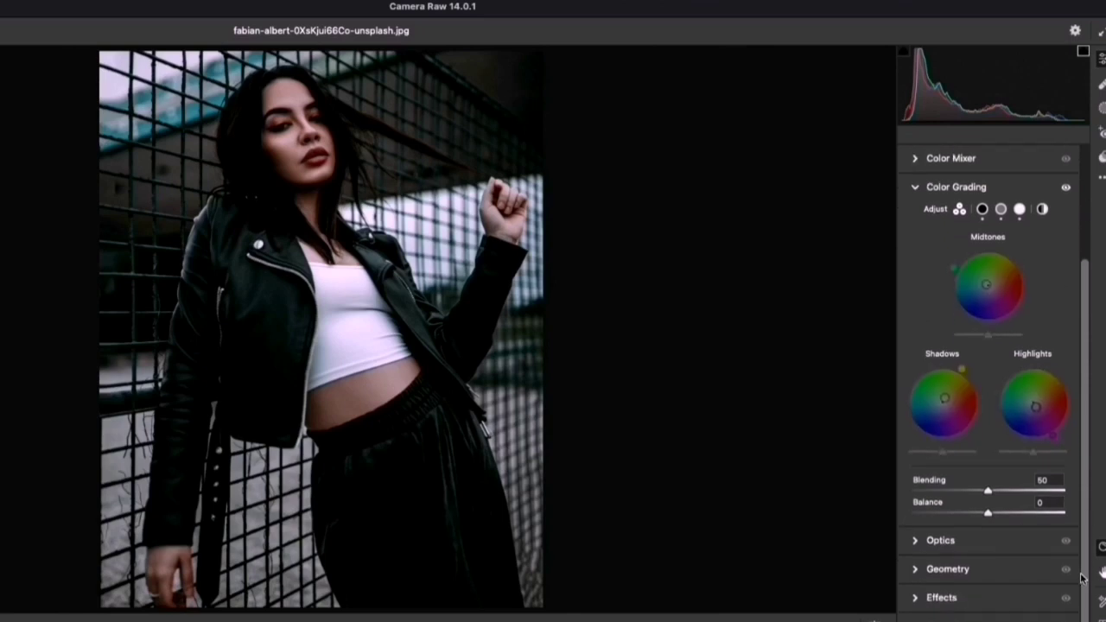
{"action": "left_click", "coordinate": [920, 598]}
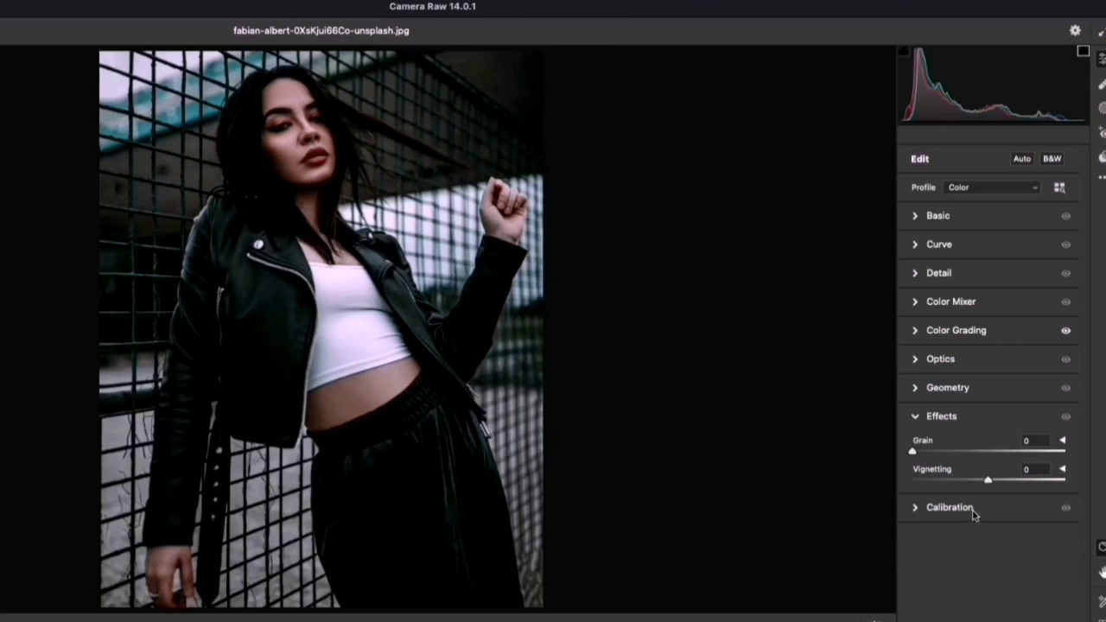
{"action": "left_click_drag", "start_coordinate": [913, 451], "coordinate": [922, 453]}
{"action": "left_click", "coordinate": [917, 217]}
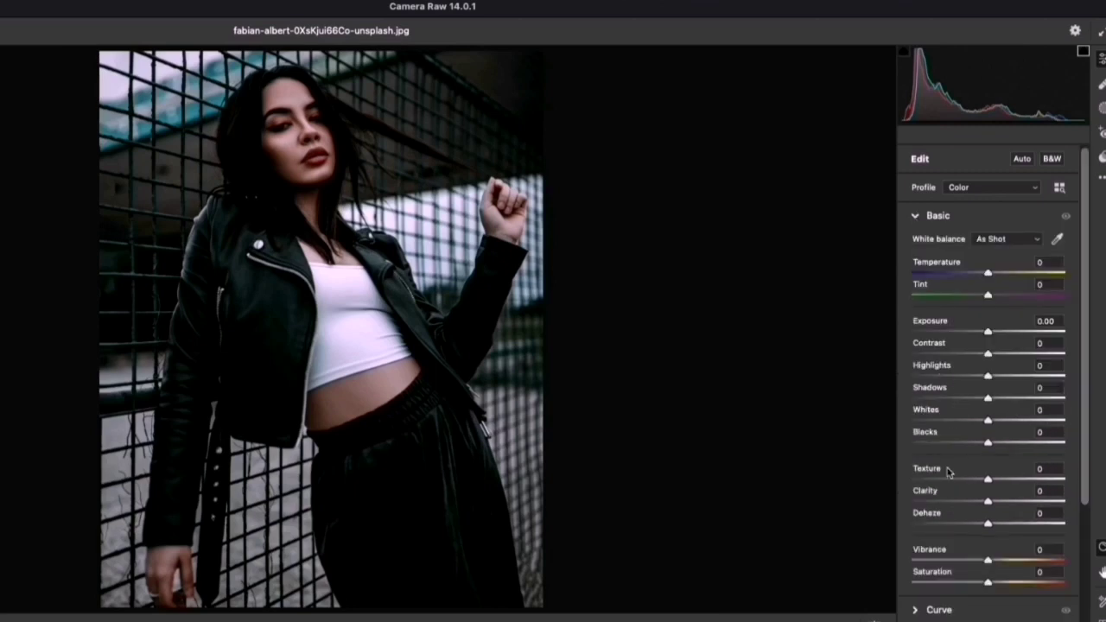
{"action": "left_click_drag", "start_coordinate": [989, 562], "coordinate": [1004, 562]}
{"action": "mouse_move", "coordinate": [1005, 562]}
{"action": "left_mouse_down"}
{"action": "mouse_move", "coordinate": [966, 561]}
{"action": "mouse_move", "coordinate": [1003, 564]}
{"action": "mouse_move", "coordinate": [990, 562]}
{"action": "left_mouse_up"}
Apply the colour grade to Layer 1 copy and toggle its visibility against the original.
{"action": "key", "text": "Return"}
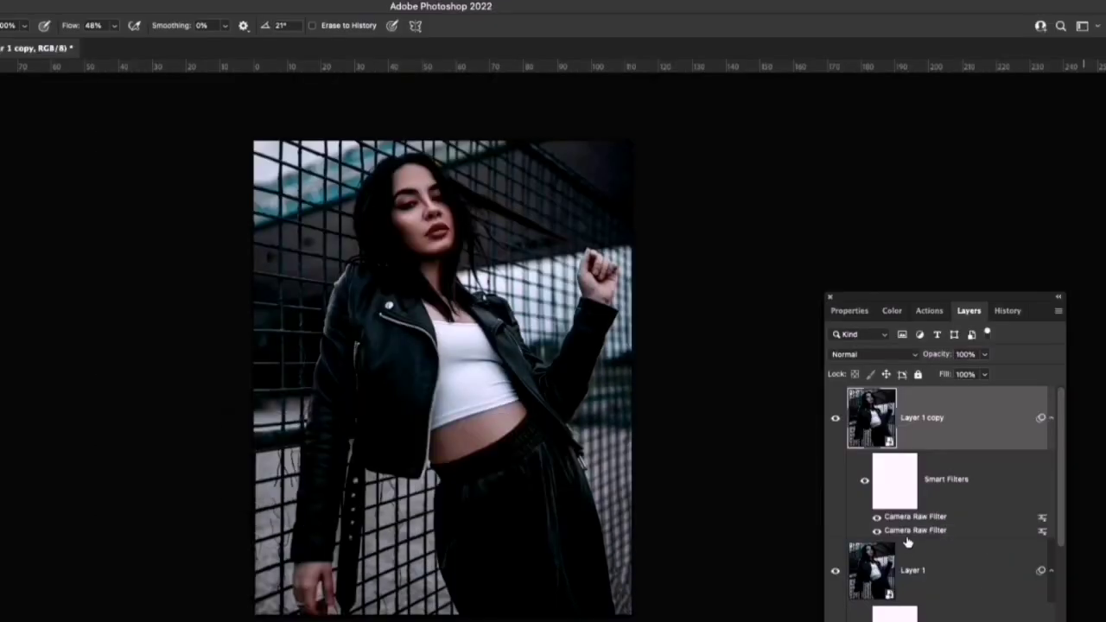
{"action": "left_click", "coordinate": [835, 418]}
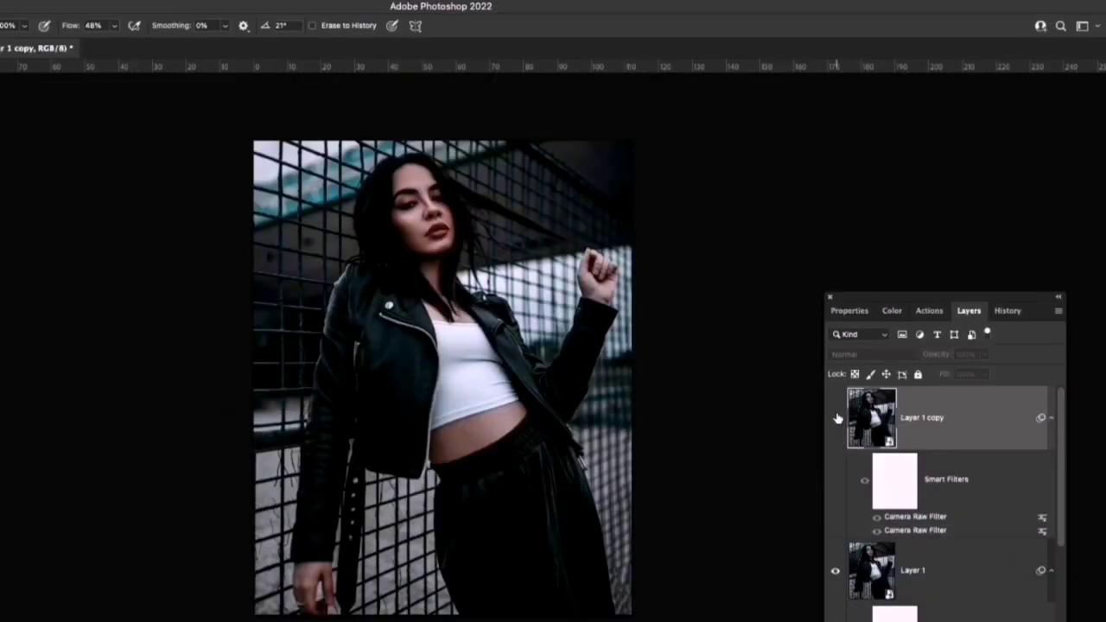
{"action": "left_click", "coordinate": [835, 418]}
{"action": "left_click", "coordinate": [836, 418]}
{"action": "left_click", "coordinate": [836, 419]}
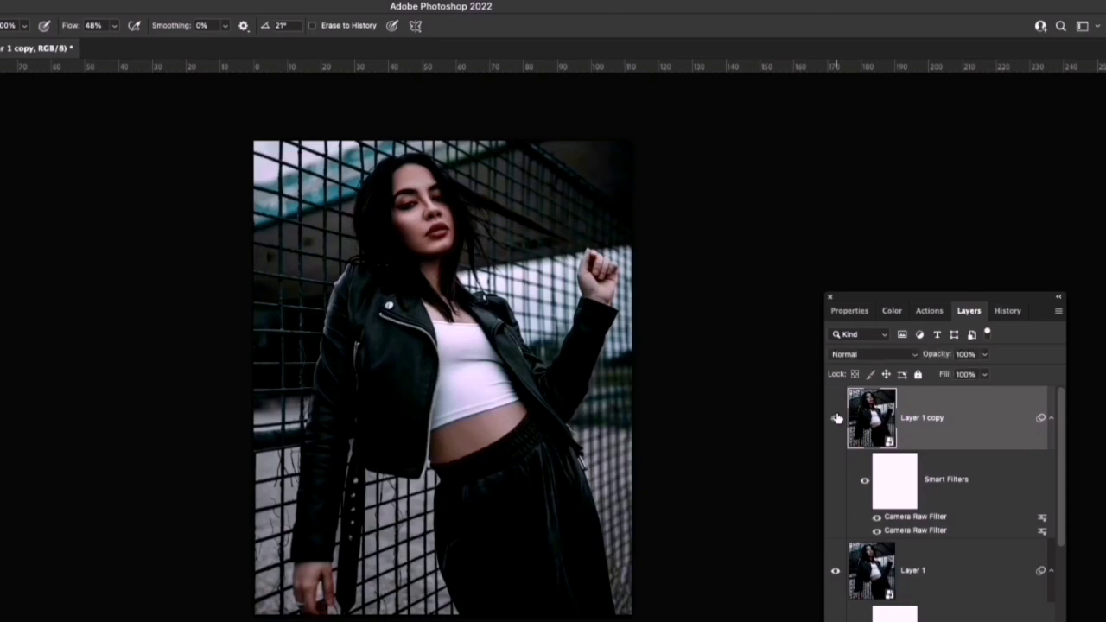
{"action": "left_click", "coordinate": [836, 418]}
{"action": "key", "text": "alt+bracketleft"}
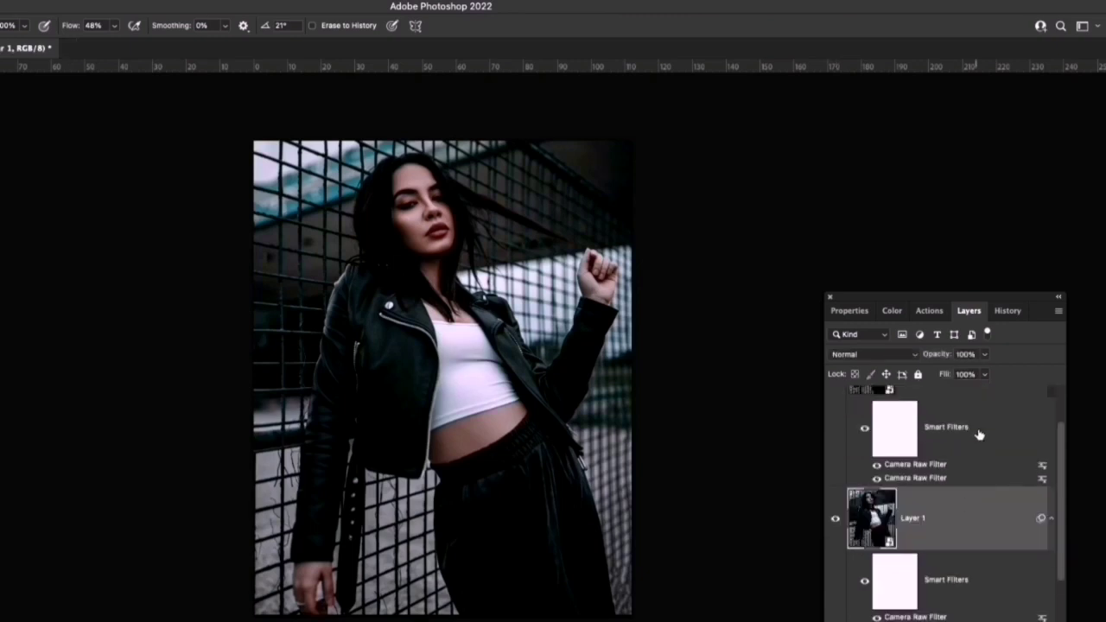
{"action": "left_click_drag", "start_coordinate": [1064, 474], "coordinate": [1066, 442]}
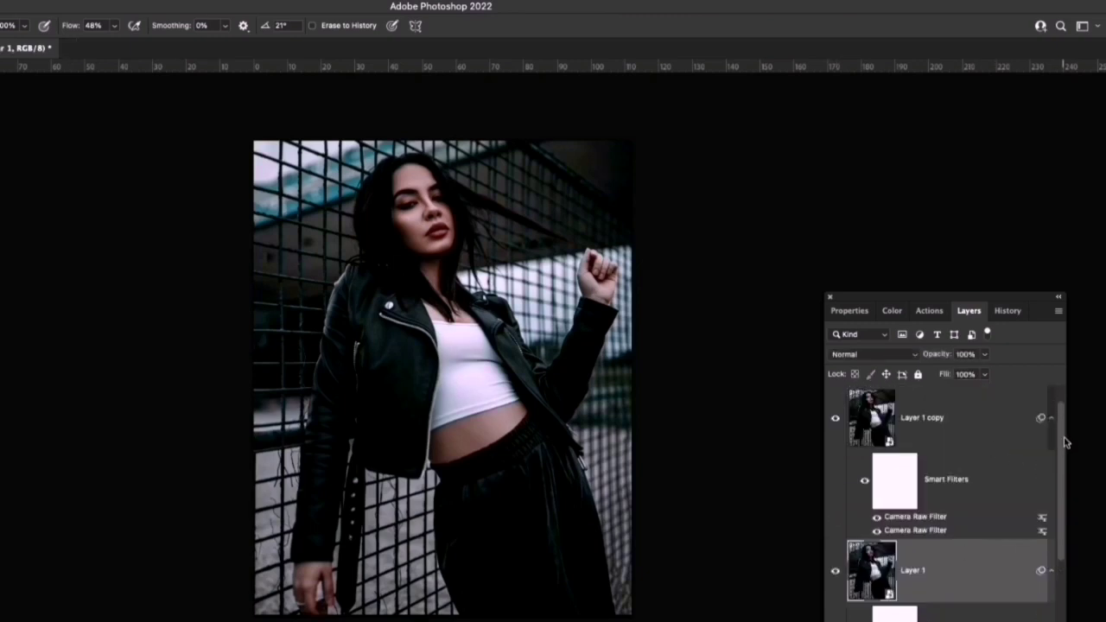
{"action": "left_click", "coordinate": [994, 429]}
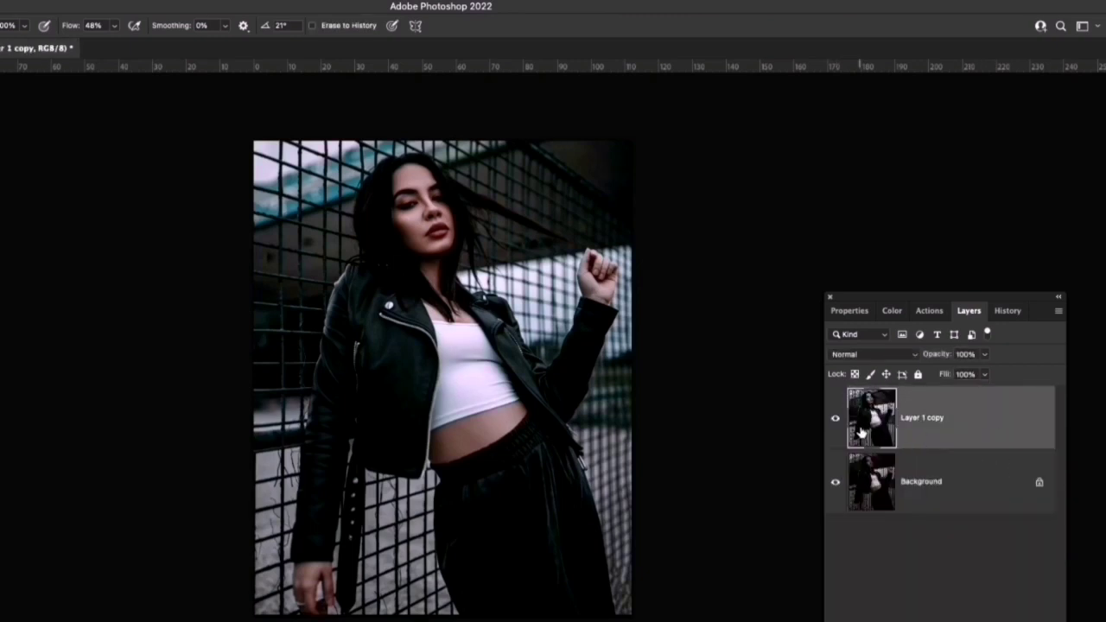
Repeatedly hide and show the graded layer to compare before and after.
{"action": "left_click", "coordinate": [834, 419]}
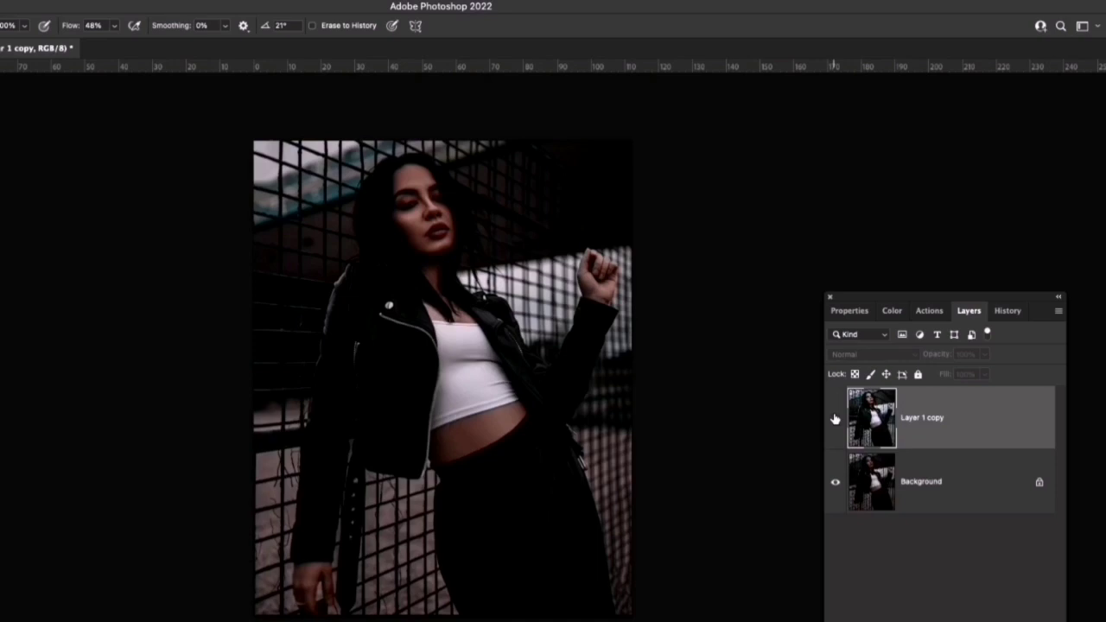
{"action": "left_click", "coordinate": [835, 418]}
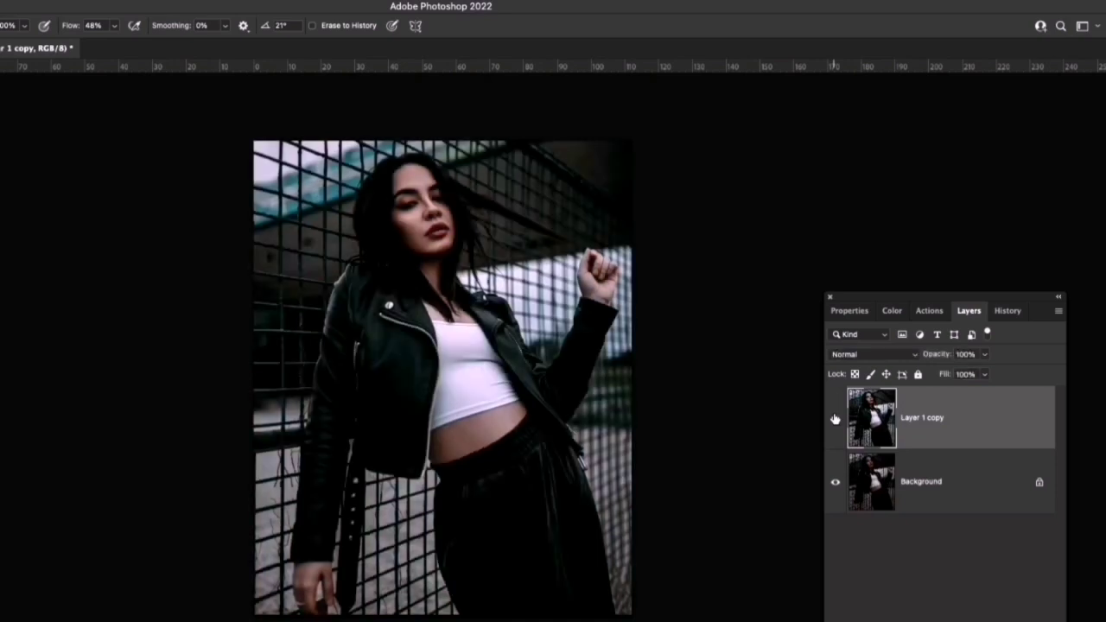
{"action": "left_click", "coordinate": [835, 418]}
{"action": "left_click", "coordinate": [835, 419]}
{"action": "left_click", "coordinate": [834, 418]}
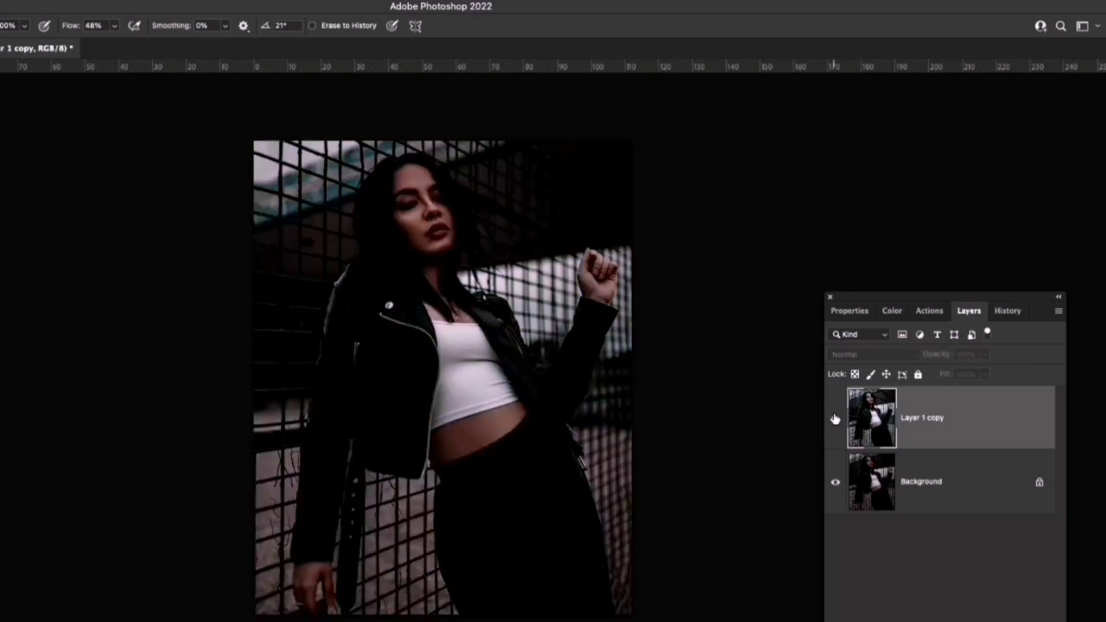
{"action": "left_click", "coordinate": [835, 418]}
{"action": "left_click", "coordinate": [835, 418]}
{"action": "left_click", "coordinate": [835, 418]}
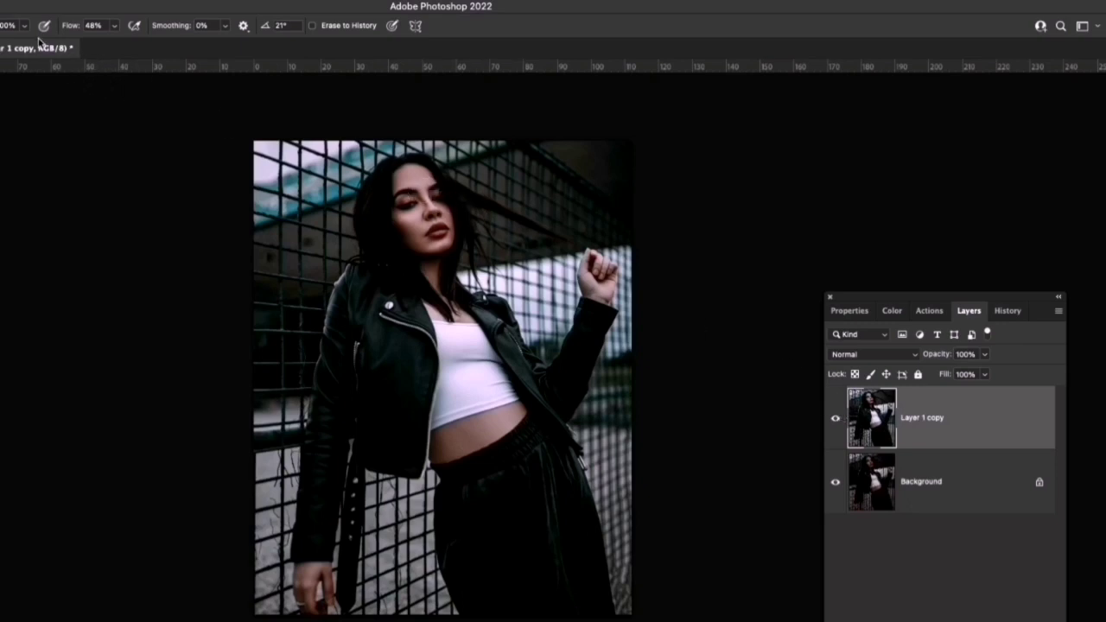
Float both documents as separate windows and arrange the copy over the original.
{"action": "right_click", "coordinate": [54, 54]}
{"action": "left_click", "coordinate": [97, 115]}
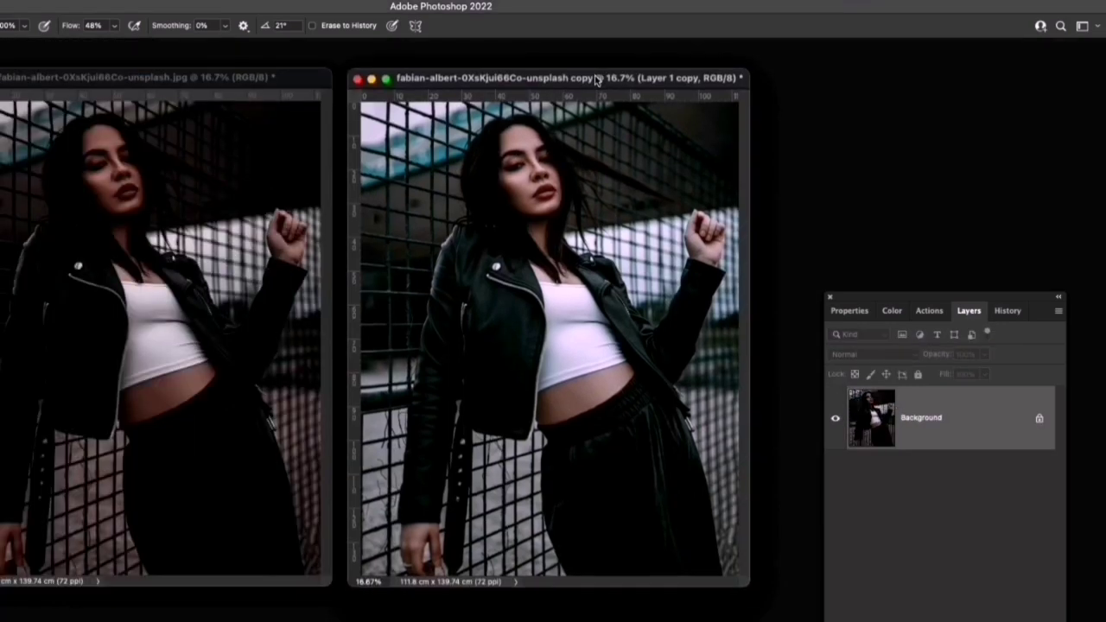
{"action": "left_click_drag", "start_coordinate": [595, 80], "coordinate": [591, 80]}
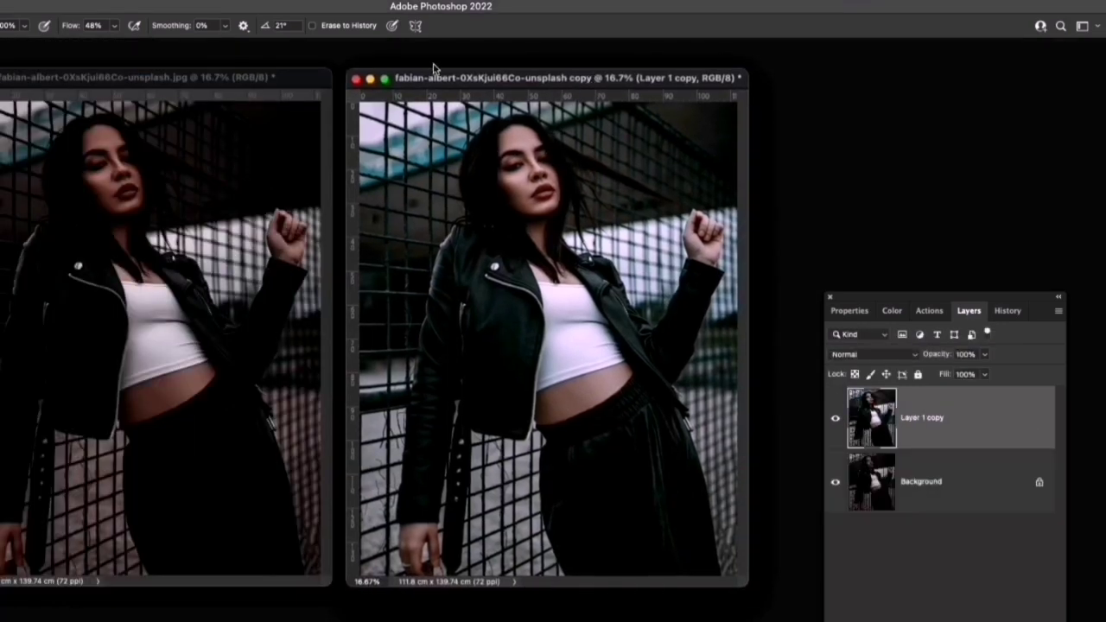
{"action": "left_click_drag", "start_coordinate": [281, 81], "coordinate": [284, 82]}
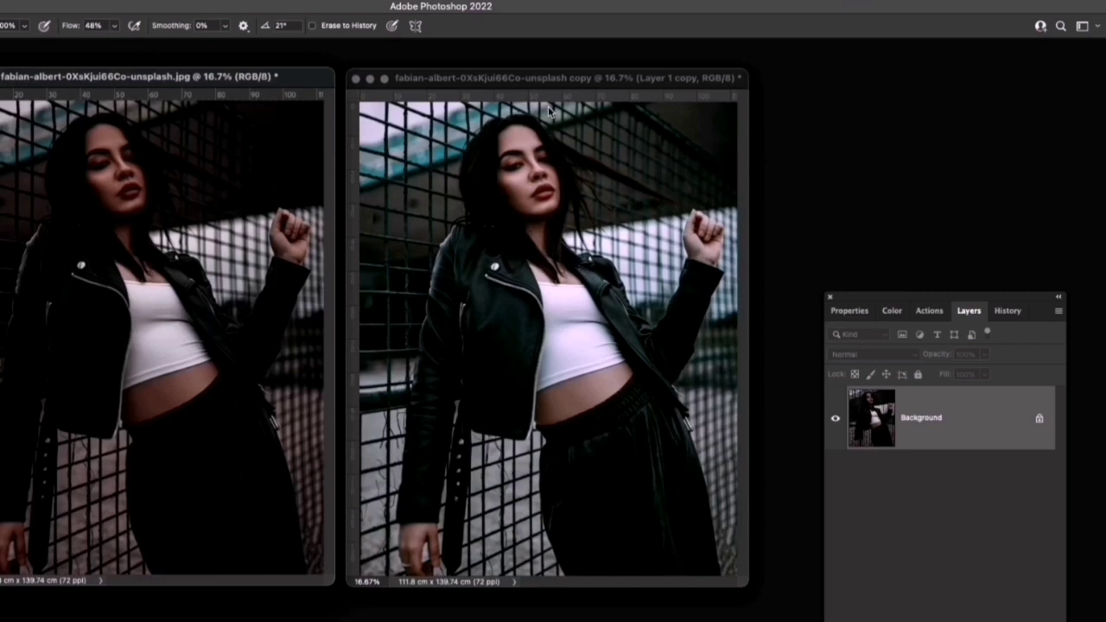
{"action": "left_click_drag", "start_coordinate": [572, 84], "coordinate": [397, 90]}
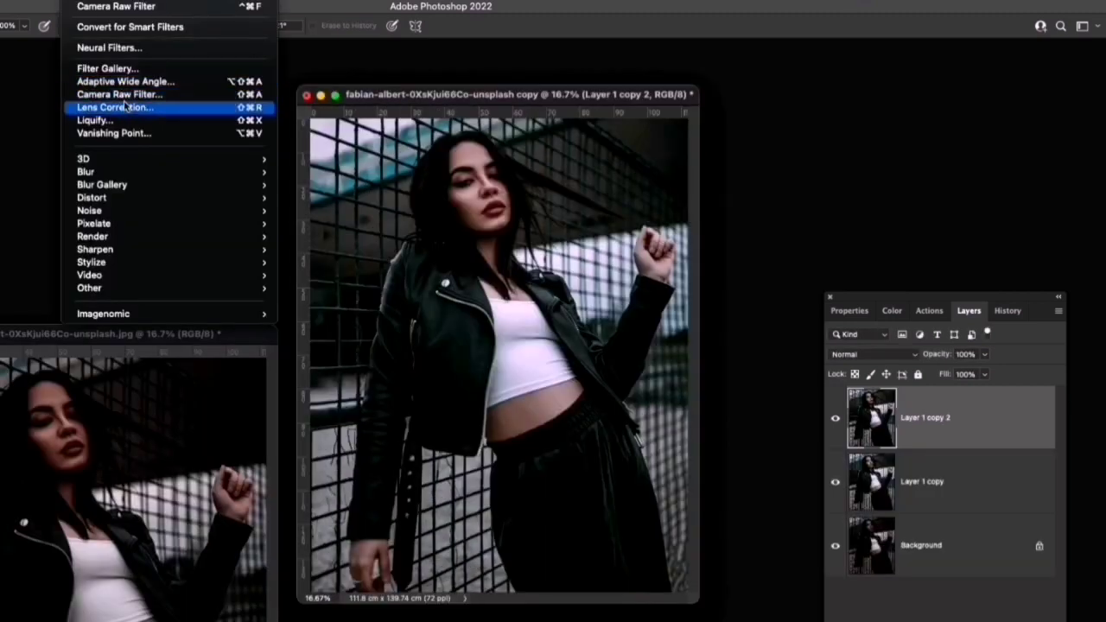
Convert Layer 1 copy 2 to a smart object and open it in the Camera Raw Filter.
{"action": "left_click", "coordinate": [129, 27]}
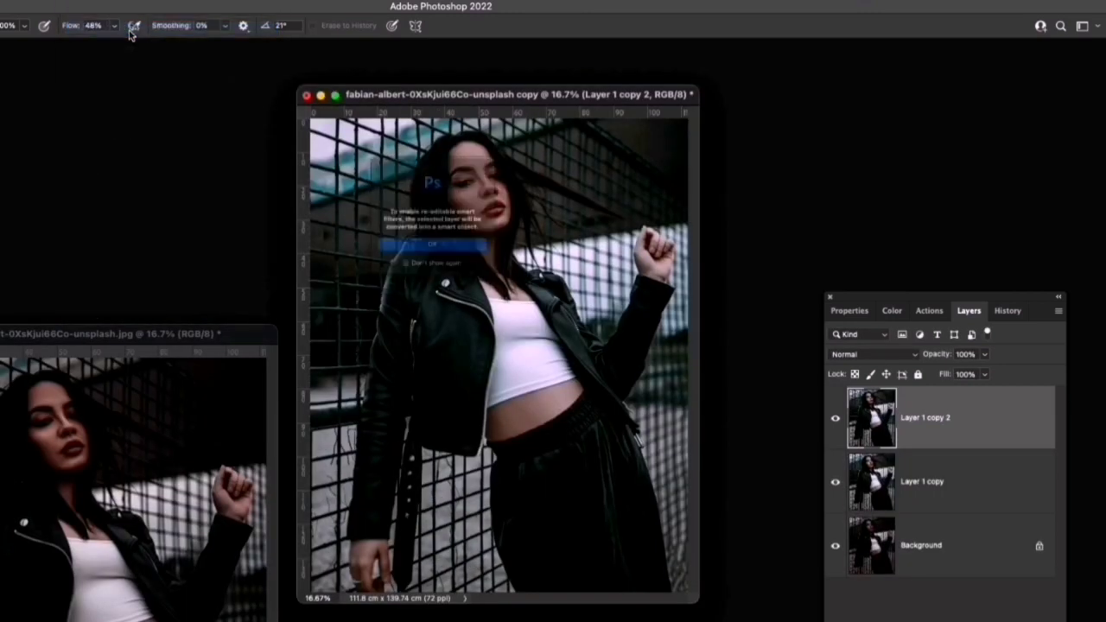
{"action": "left_click", "coordinate": [448, 259]}
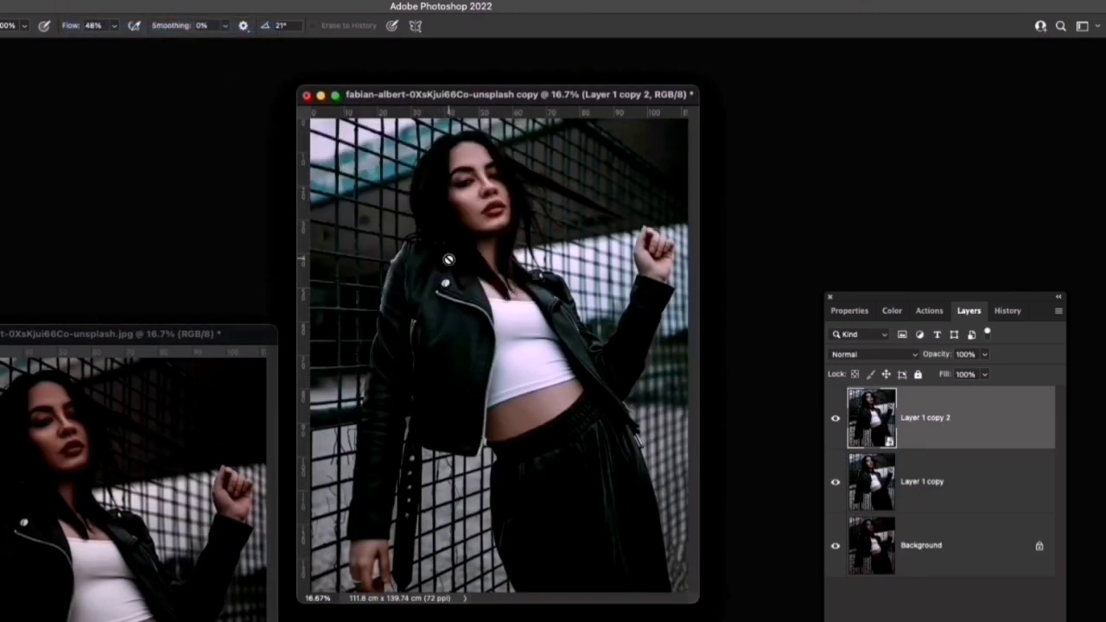
{"action": "left_click", "coordinate": [99, 4]}
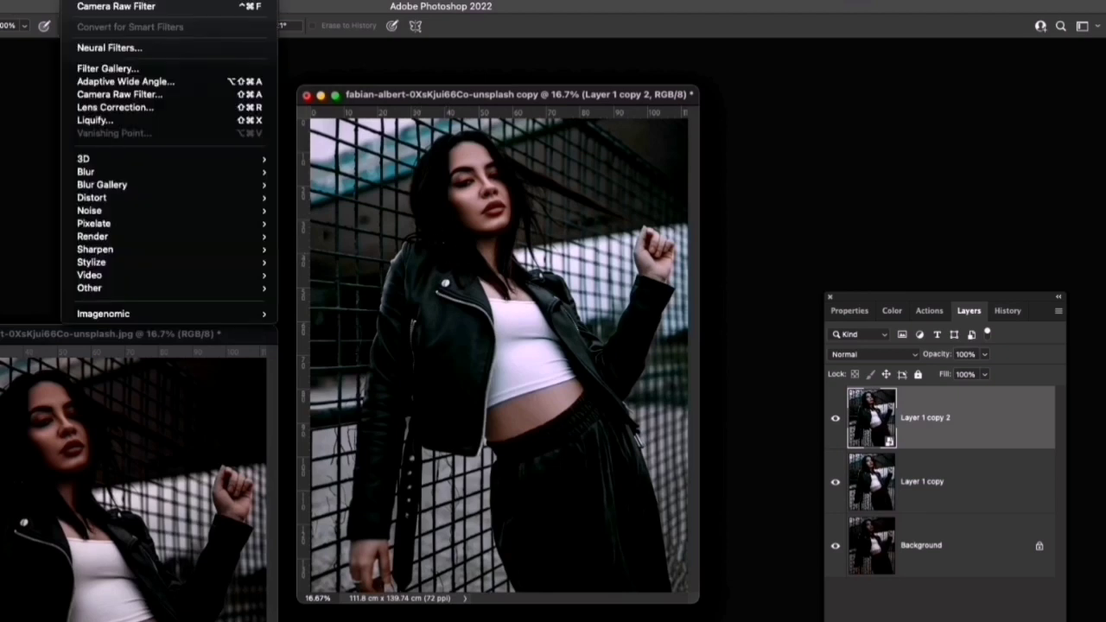
{"action": "left_click", "coordinate": [116, 95]}
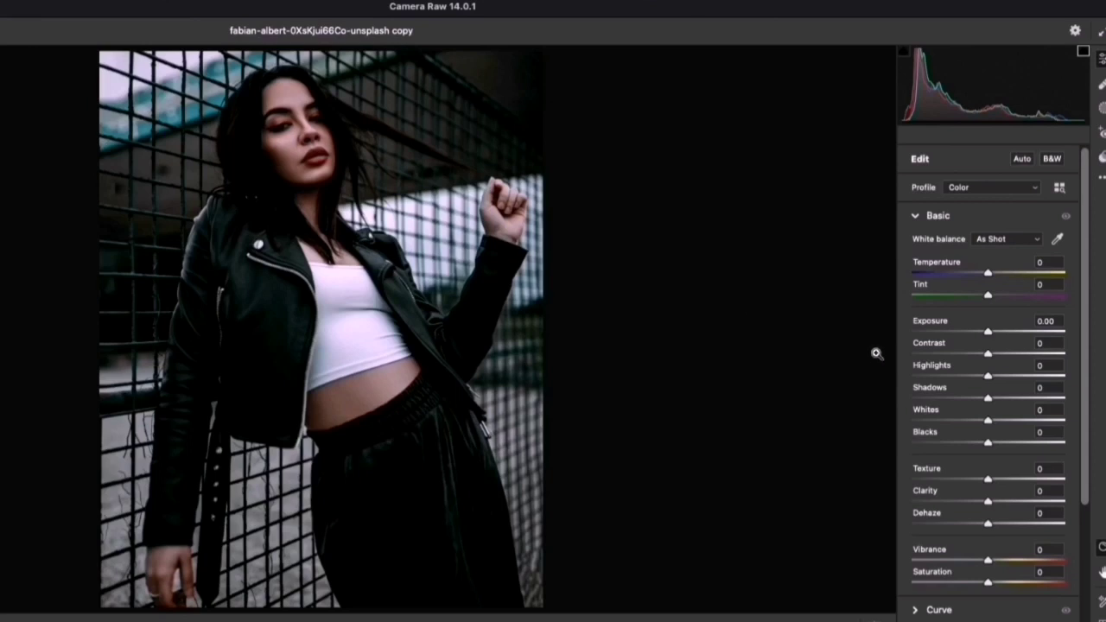
Grade copy 2 with warm red midtones, purple shadows and slightly blue highlights, Blending 60.
{"action": "left_click_drag", "start_coordinate": [1085, 324], "coordinate": [1089, 428]}
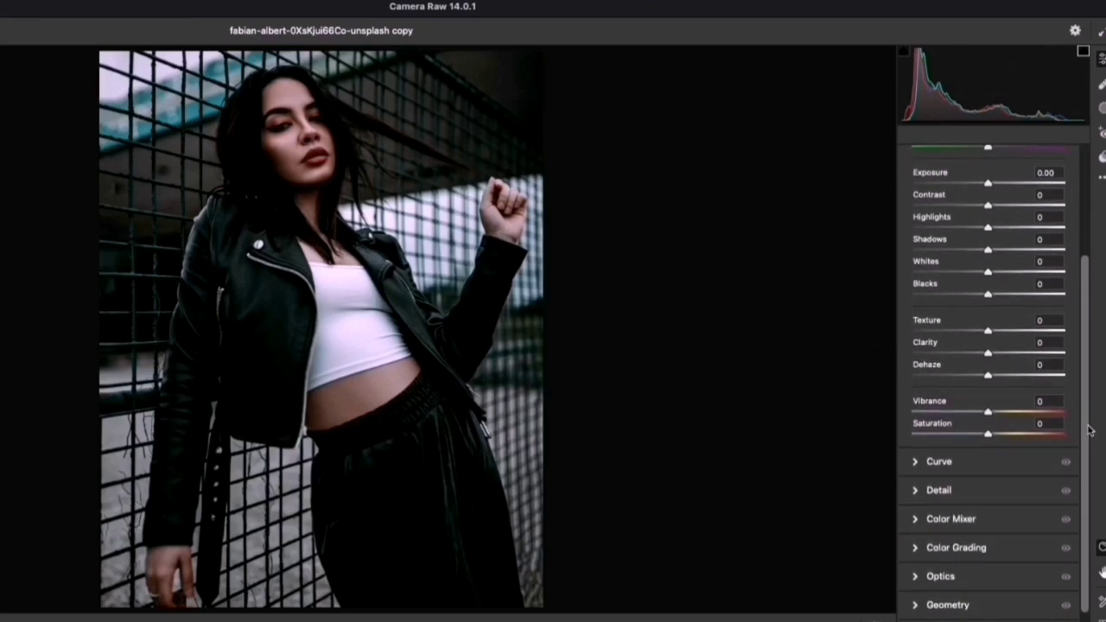
{"action": "left_click", "coordinate": [917, 551]}
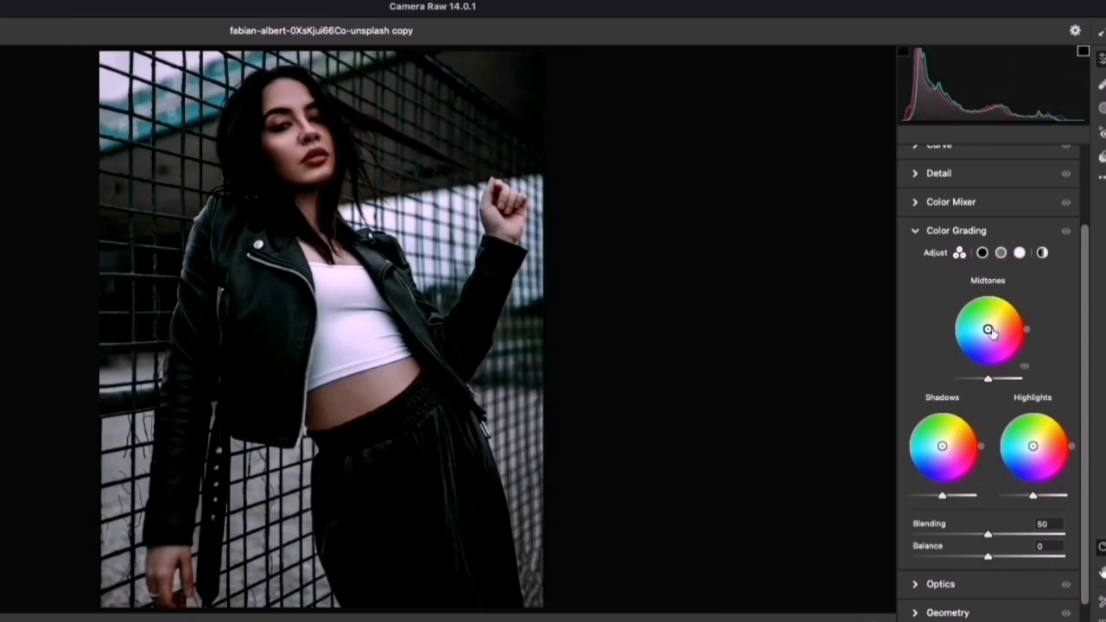
{"action": "left_click_drag", "start_coordinate": [987, 331], "coordinate": [988, 329]}
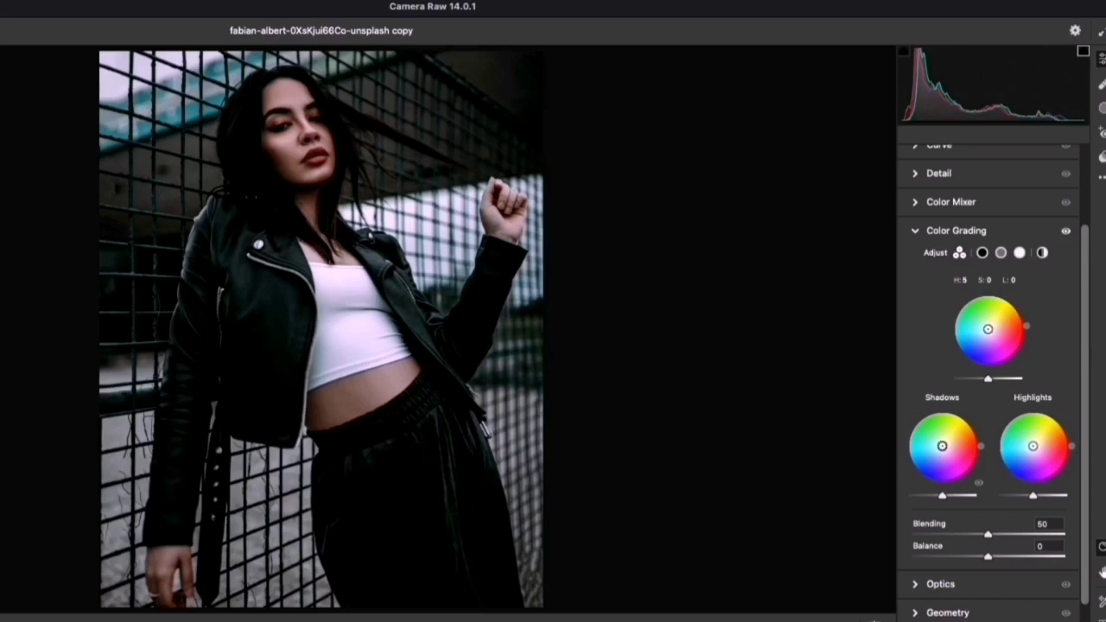
{"action": "left_click_drag", "start_coordinate": [942, 446], "coordinate": [942, 453]}
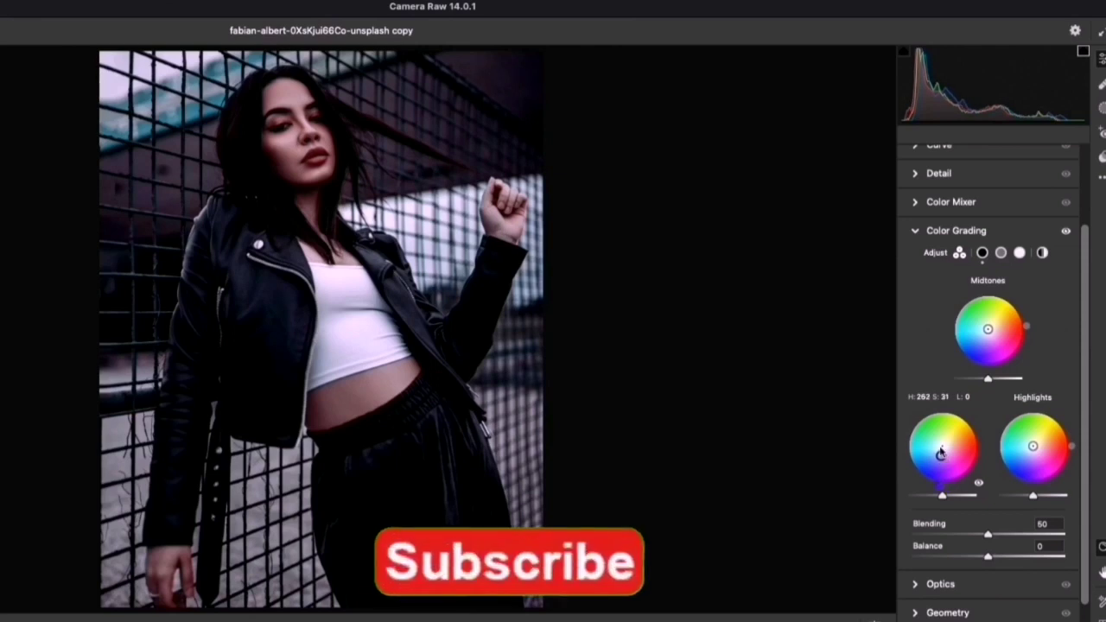
{"action": "left_click_drag", "start_coordinate": [1032, 446], "coordinate": [1024, 452]}
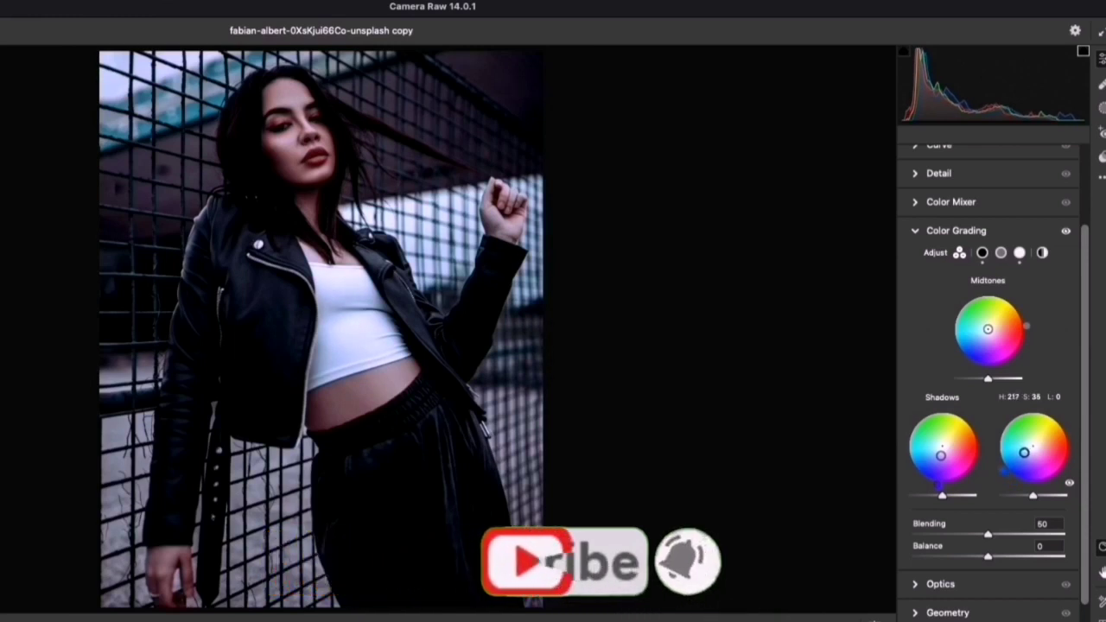
{"action": "left_click_drag", "start_coordinate": [1024, 452], "coordinate": [1015, 473]}
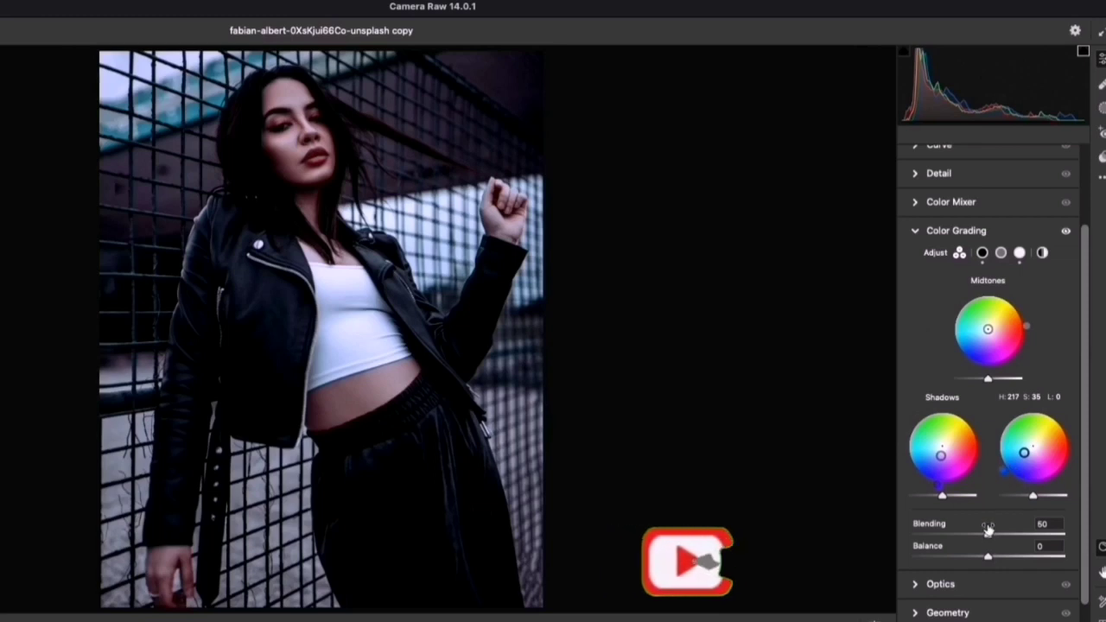
{"action": "mouse_move", "coordinate": [987, 534]}
{"action": "left_mouse_down"}
{"action": "mouse_move", "coordinate": [1004, 535]}
{"action": "mouse_move", "coordinate": [1009, 561]}
{"action": "mouse_move", "coordinate": [982, 560]}
{"action": "mouse_move", "coordinate": [995, 560]}
{"action": "left_mouse_up"}
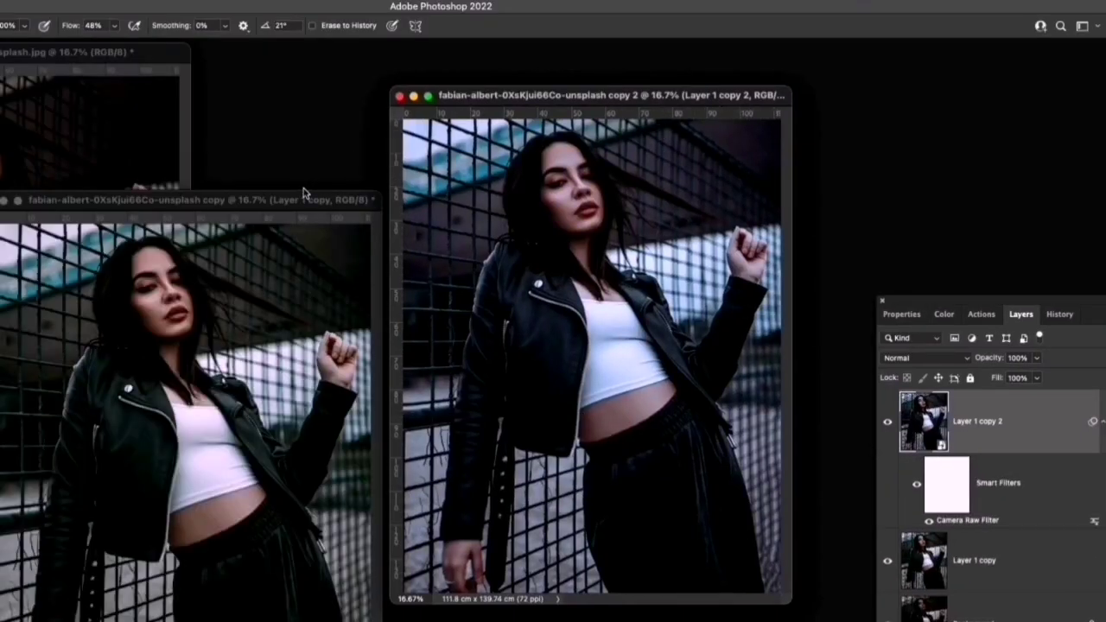
Bring the copy 2 window forward and duplicate it as copy 3.
{"action": "left_click", "coordinate": [293, 199]}
{"action": "left_click_drag", "start_coordinate": [293, 200], "coordinate": [307, 155]}
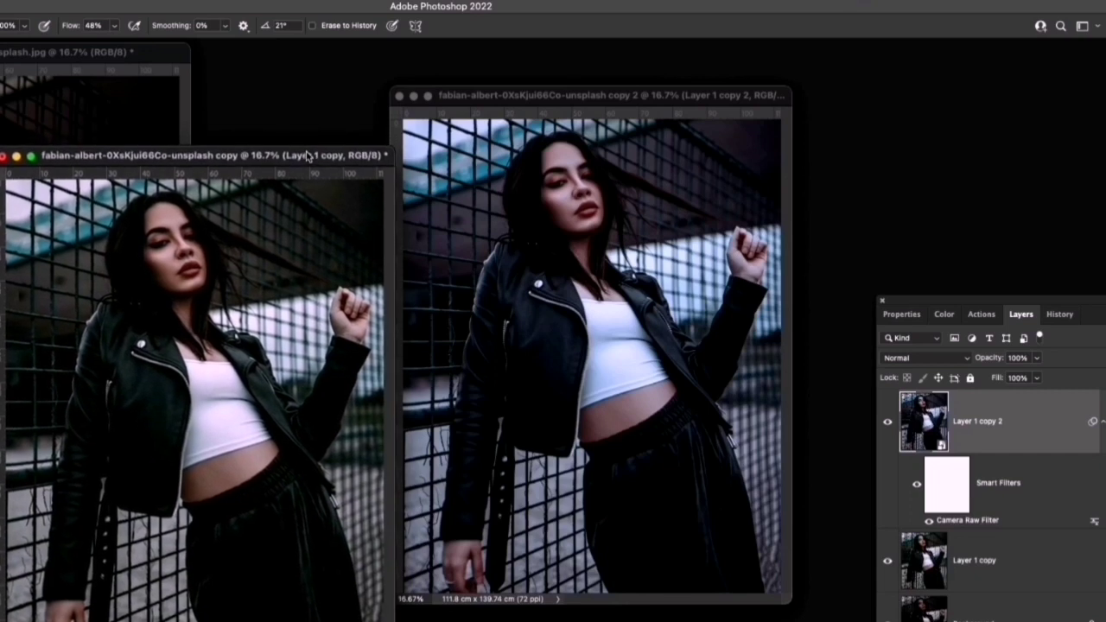
{"action": "left_click_drag", "start_coordinate": [523, 100], "coordinate": [530, 91]}
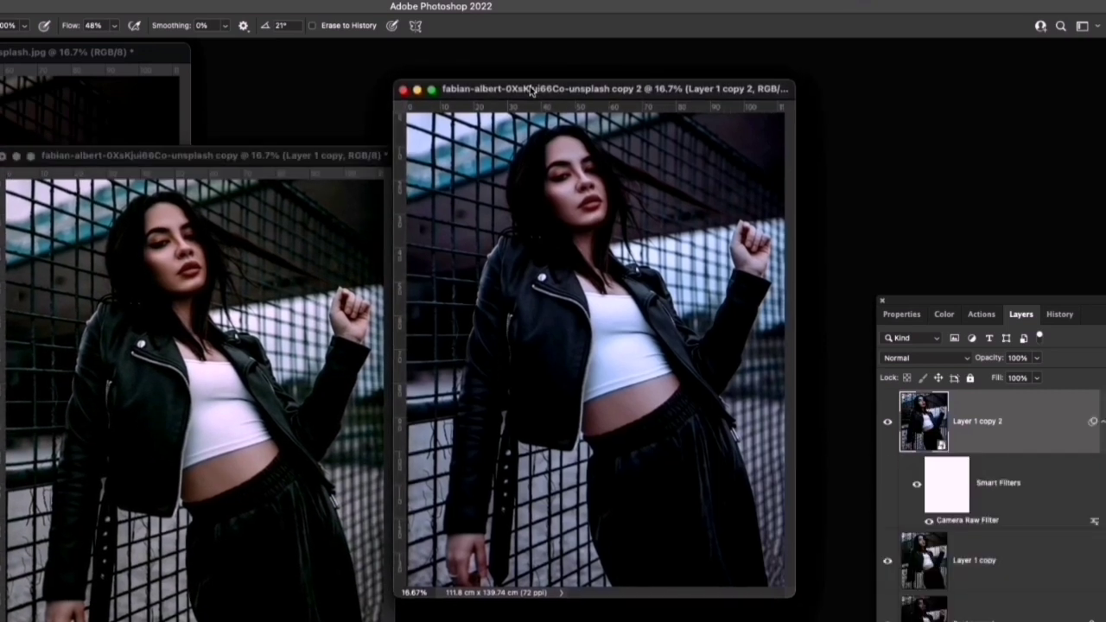
{"action": "right_click", "coordinate": [531, 89]}
{"action": "left_click", "coordinate": [553, 97]}
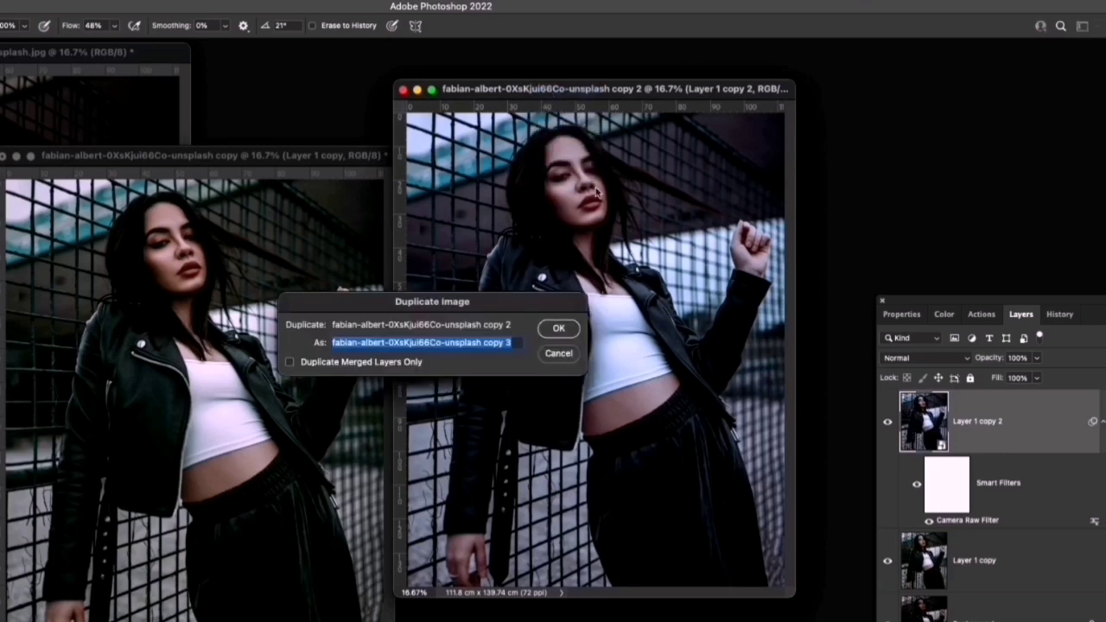
{"action": "left_click", "coordinate": [559, 328]}
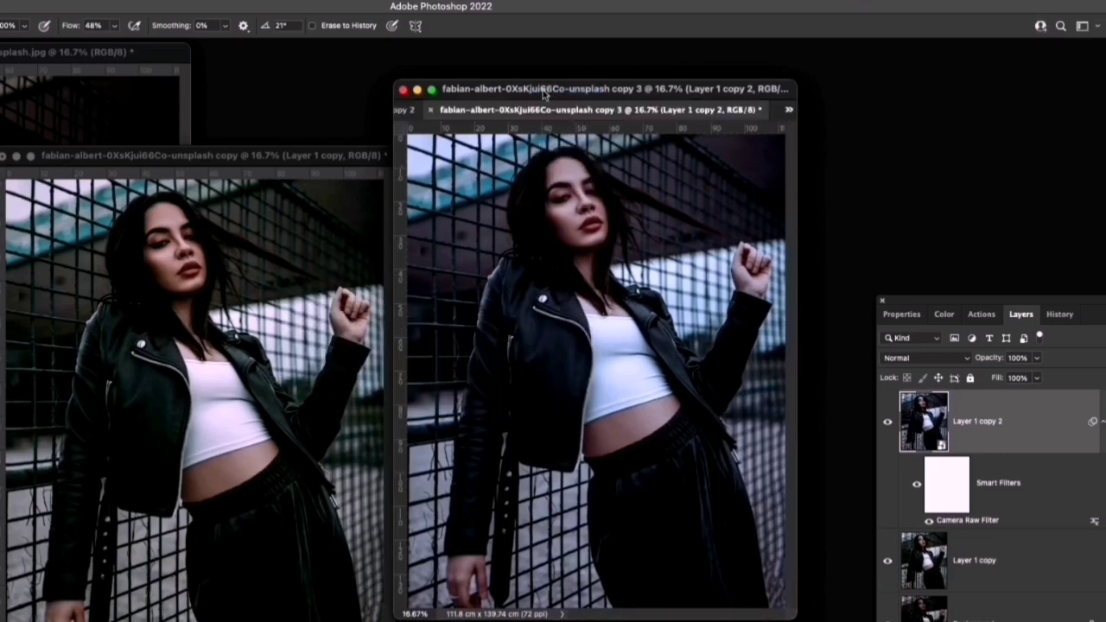
Float copy 3 into its own window placed beside copy 2.
{"action": "left_click_drag", "start_coordinate": [541, 109], "coordinate": [624, 138]}
{"action": "left_click_drag", "start_coordinate": [577, 88], "coordinate": [326, 58]}
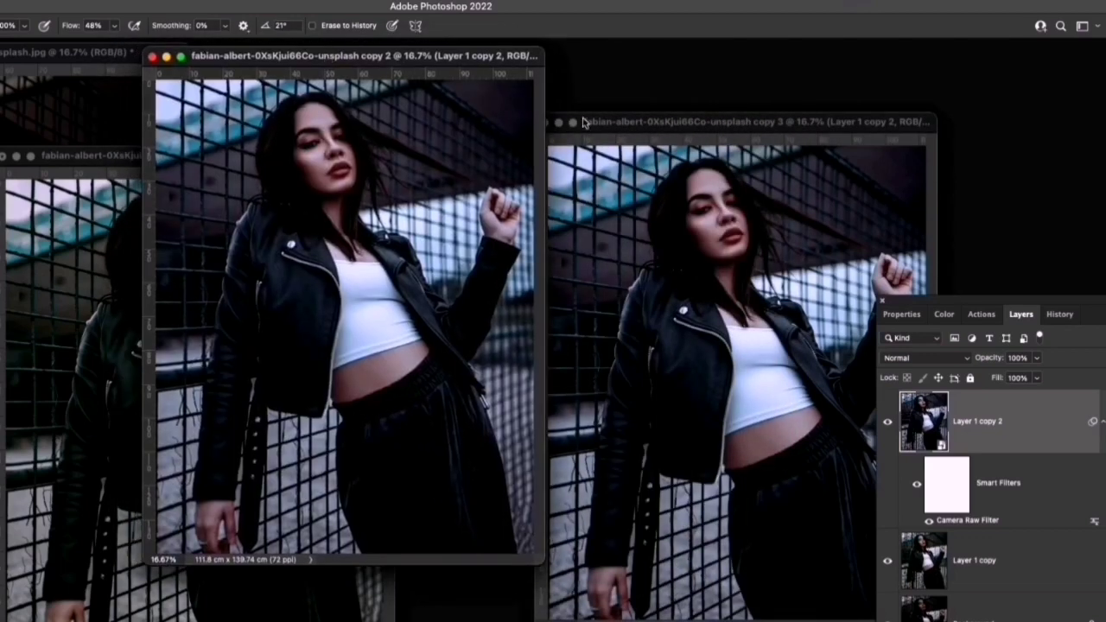
{"action": "left_click_drag", "start_coordinate": [584, 122], "coordinate": [481, 100]}
Open copy 3 in the Camera Raw Filter and raise shadow luminance to +29.
{"action": "left_click", "coordinate": [80, 2]}
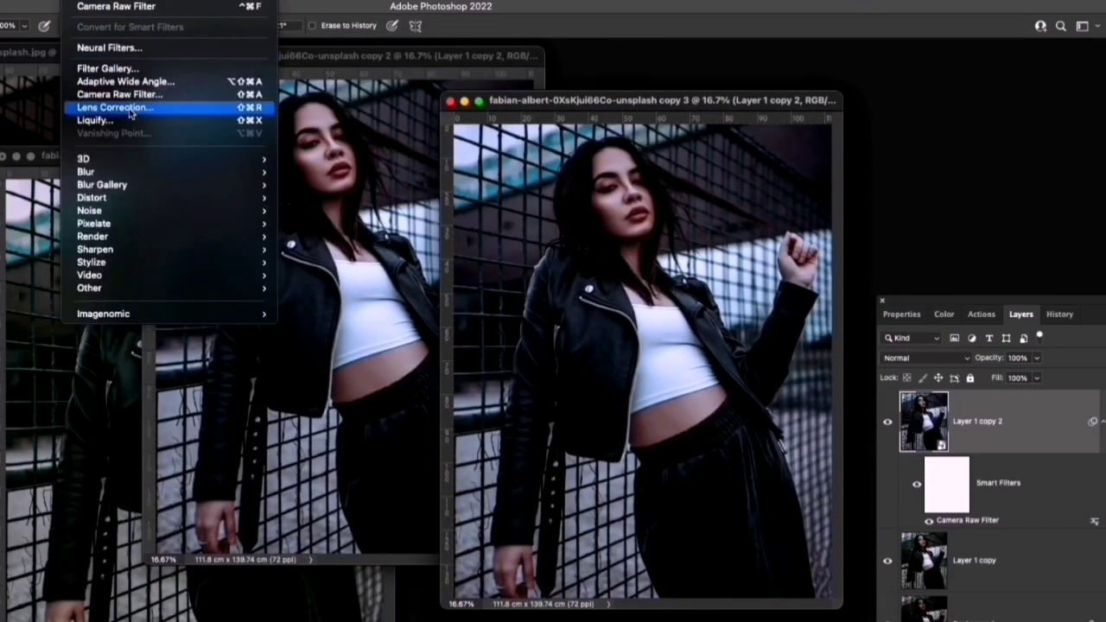
{"action": "left_click", "coordinate": [128, 99]}
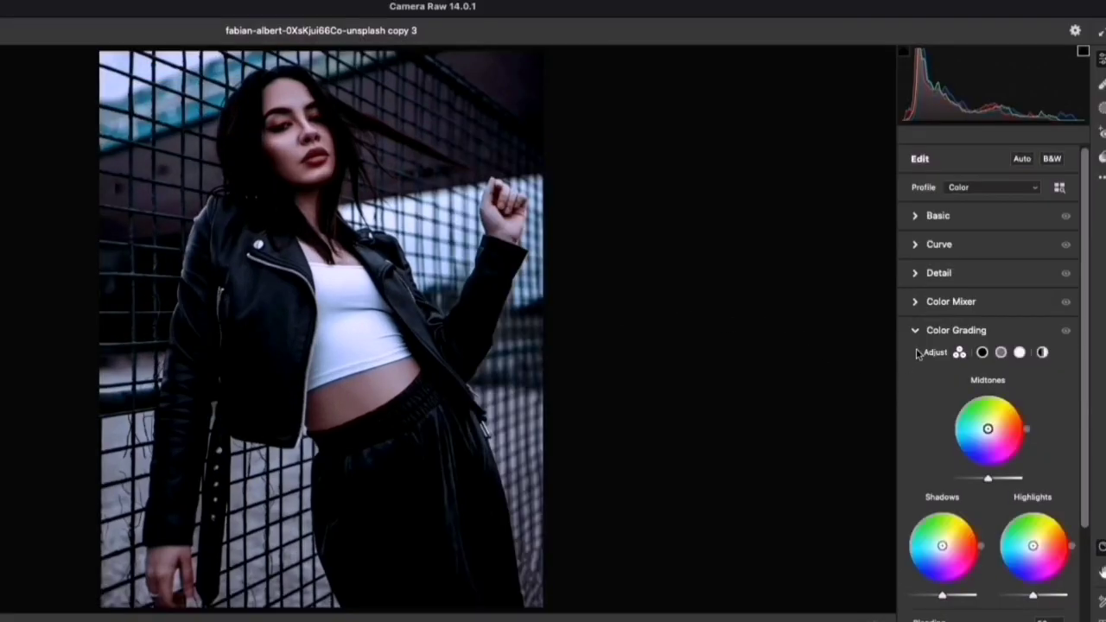
{"action": "left_click", "coordinate": [983, 353]}
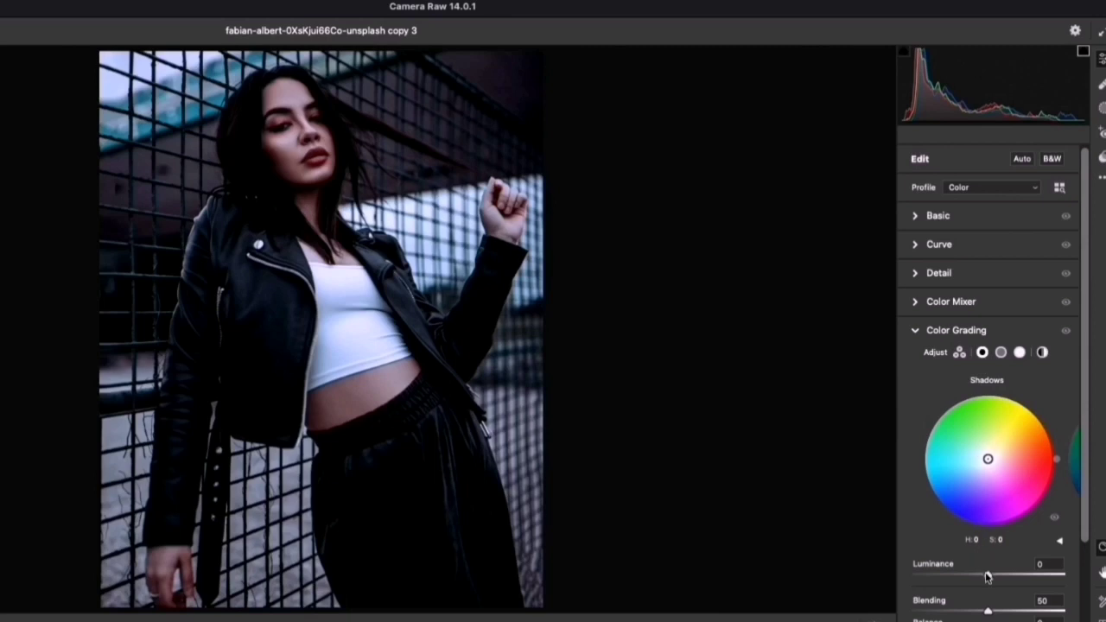
{"action": "left_click_drag", "start_coordinate": [988, 578], "coordinate": [1005, 578]}
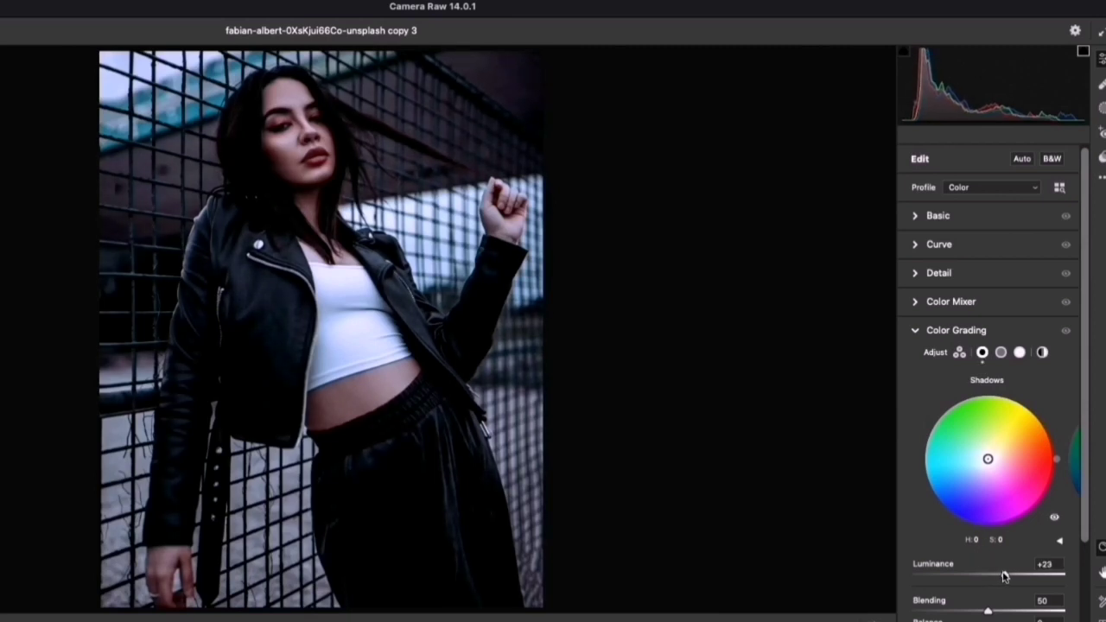
{"action": "left_click_drag", "start_coordinate": [1004, 577], "coordinate": [1010, 576]}
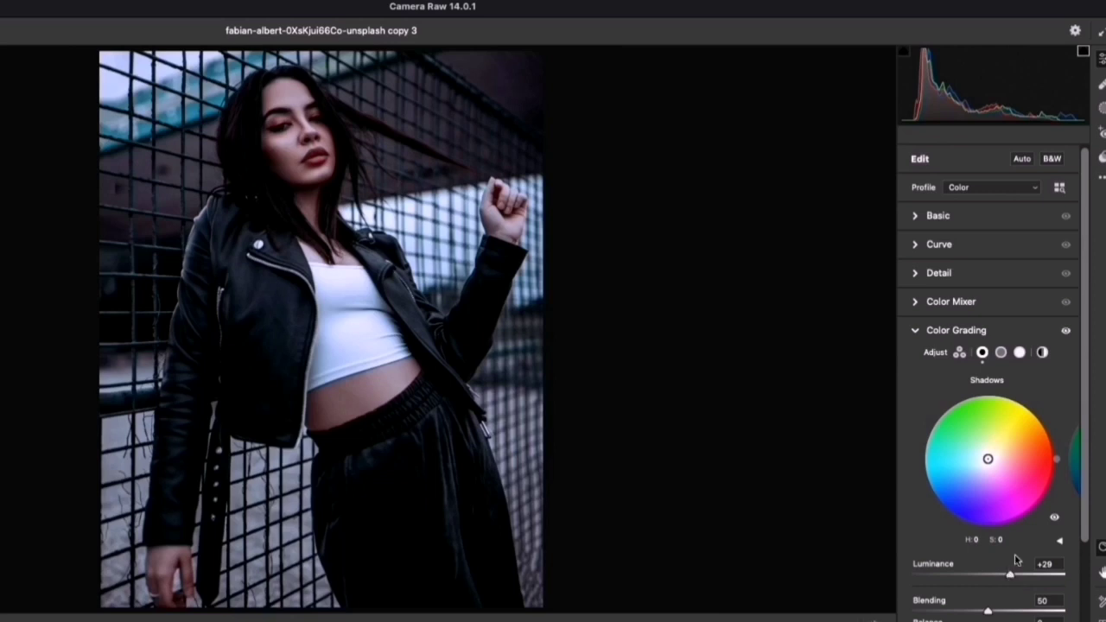
Lower grade Blending to 39 and give the shadows a slight warm tint (Hue 59, Saturation 29).
{"action": "scroll", "coordinate": [1081, 432], "scroll_direction": "down", "scroll_amount": 5}
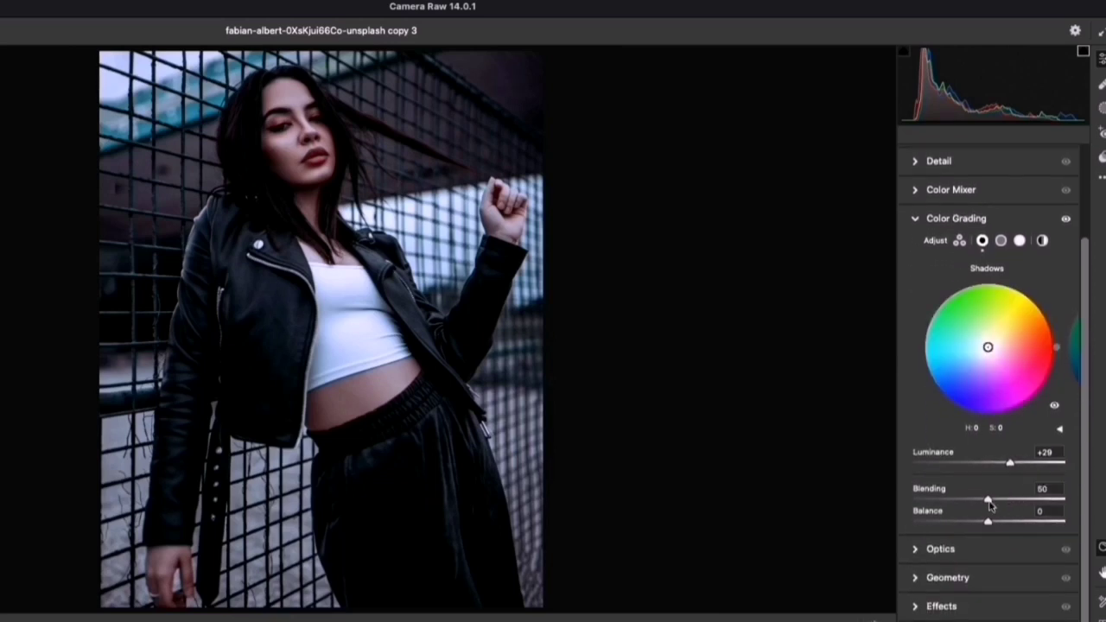
{"action": "mouse_move", "coordinate": [988, 501]}
{"action": "left_mouse_down"}
{"action": "mouse_move", "coordinate": [968, 500]}
{"action": "mouse_move", "coordinate": [996, 502]}
{"action": "mouse_move", "coordinate": [973, 502]}
{"action": "mouse_move", "coordinate": [1017, 522]}
{"action": "left_mouse_up"}
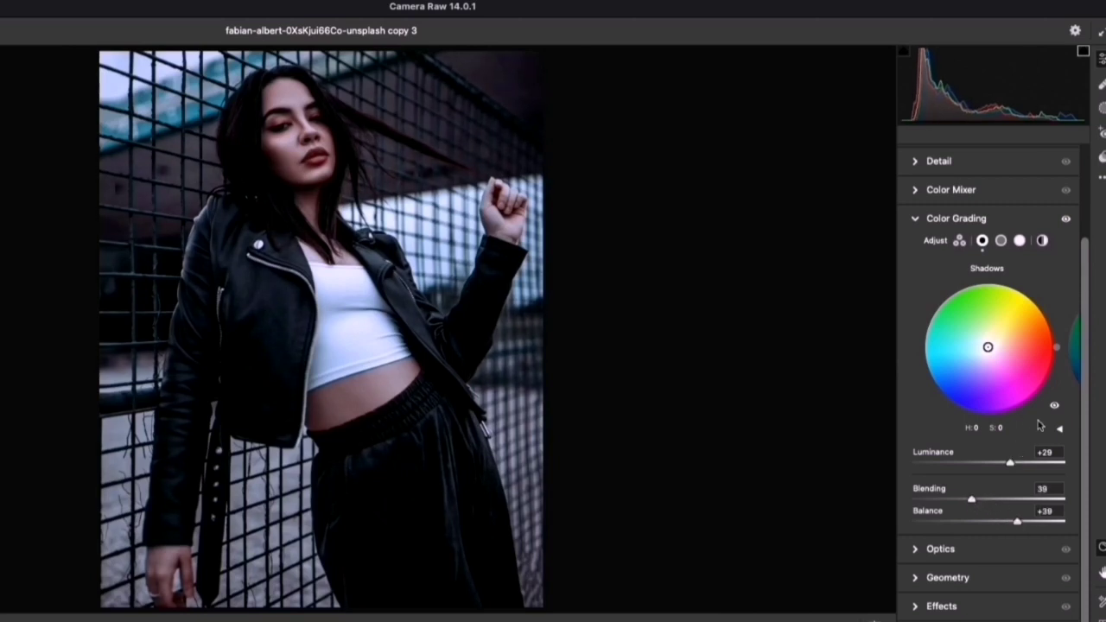
{"action": "mouse_move", "coordinate": [988, 349]}
{"action": "left_mouse_down"}
{"action": "mouse_move", "coordinate": [977, 345]}
{"action": "mouse_move", "coordinate": [998, 330]}
{"action": "left_mouse_up"}
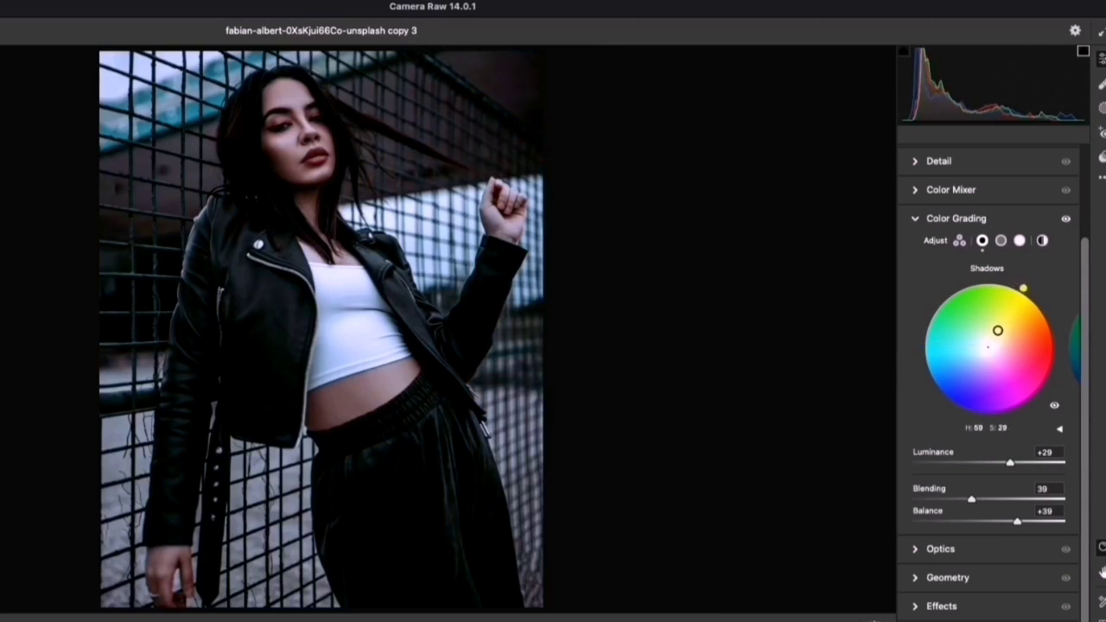
{"action": "left_click", "coordinate": [1060, 430]}
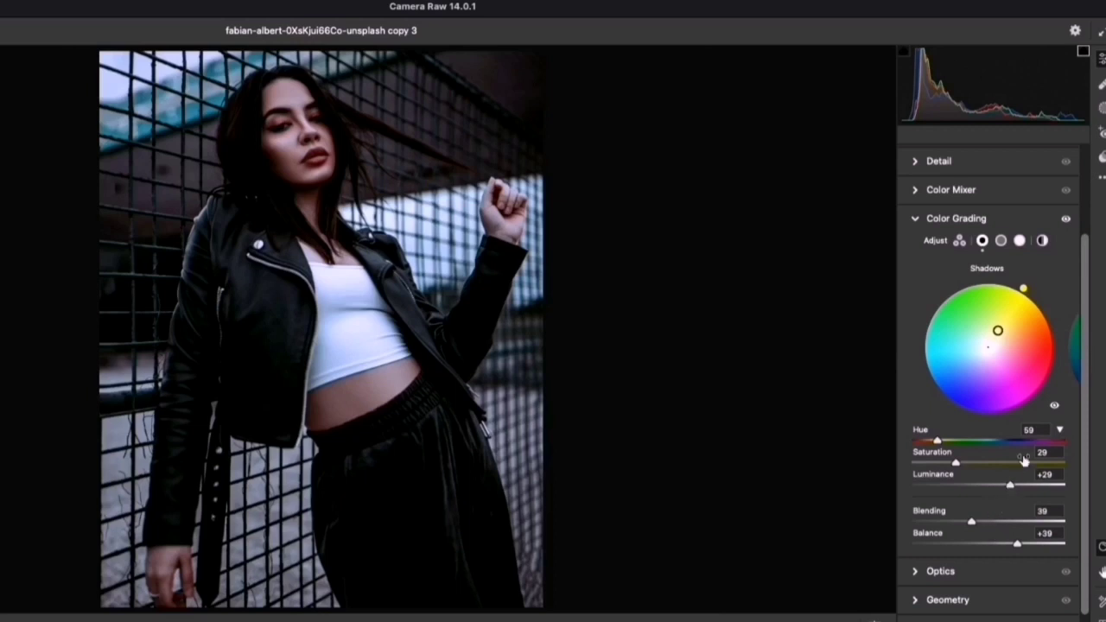
{"action": "left_click", "coordinate": [1076, 361]}
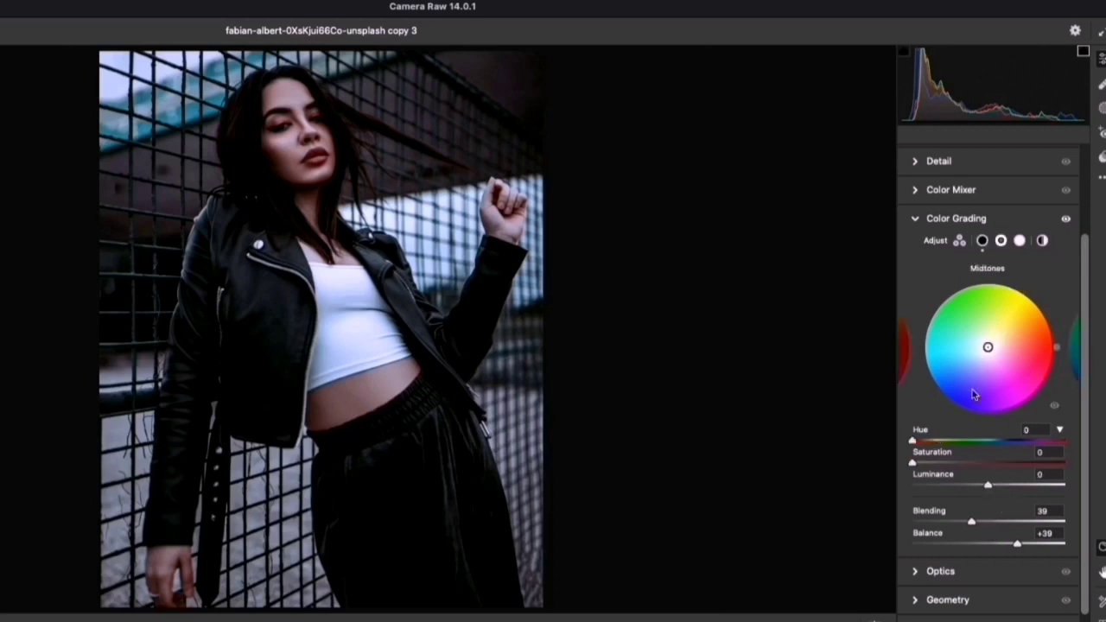
Shift copy 3's midtone hue, brighten midtones to Luminance +49 and raise Blending to 48.
{"action": "left_click_drag", "start_coordinate": [913, 443], "coordinate": [989, 448]}
{"action": "mouse_move", "coordinate": [914, 463]}
{"action": "left_mouse_down"}
{"action": "mouse_move", "coordinate": [955, 464]}
{"action": "mouse_move", "coordinate": [912, 465]}
{"action": "left_mouse_up"}
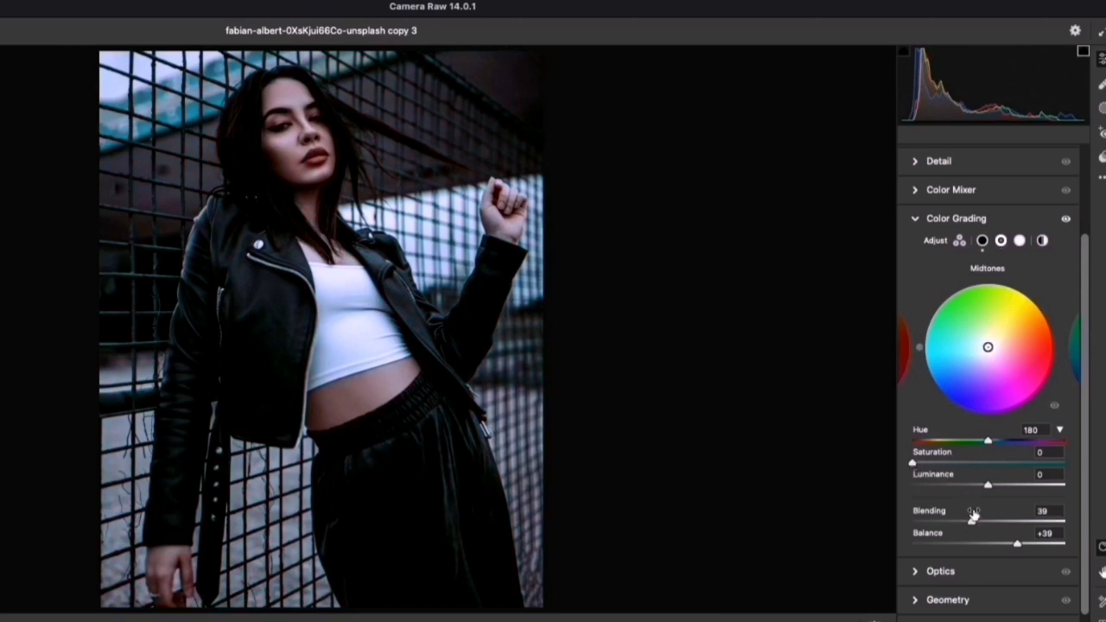
{"action": "left_click_drag", "start_coordinate": [990, 489], "coordinate": [1027, 492]}
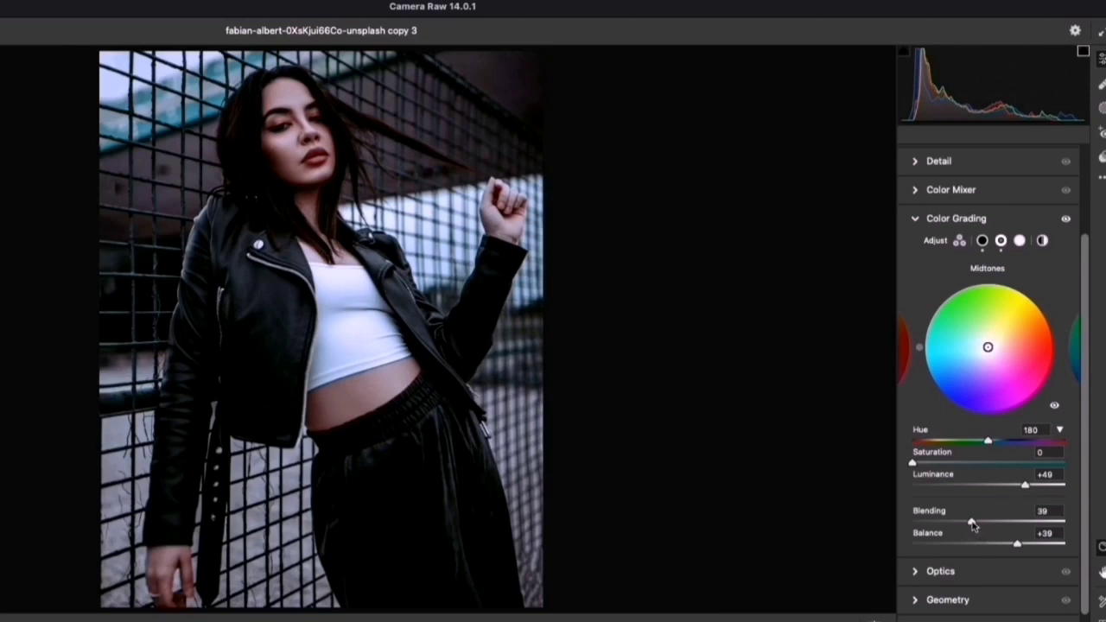
{"action": "left_click_drag", "start_coordinate": [972, 524], "coordinate": [985, 526]}
Set copy 3's highlight hue to 360 and Luminance +53, and raise Blending to 58.
{"action": "left_click", "coordinate": [1076, 361]}
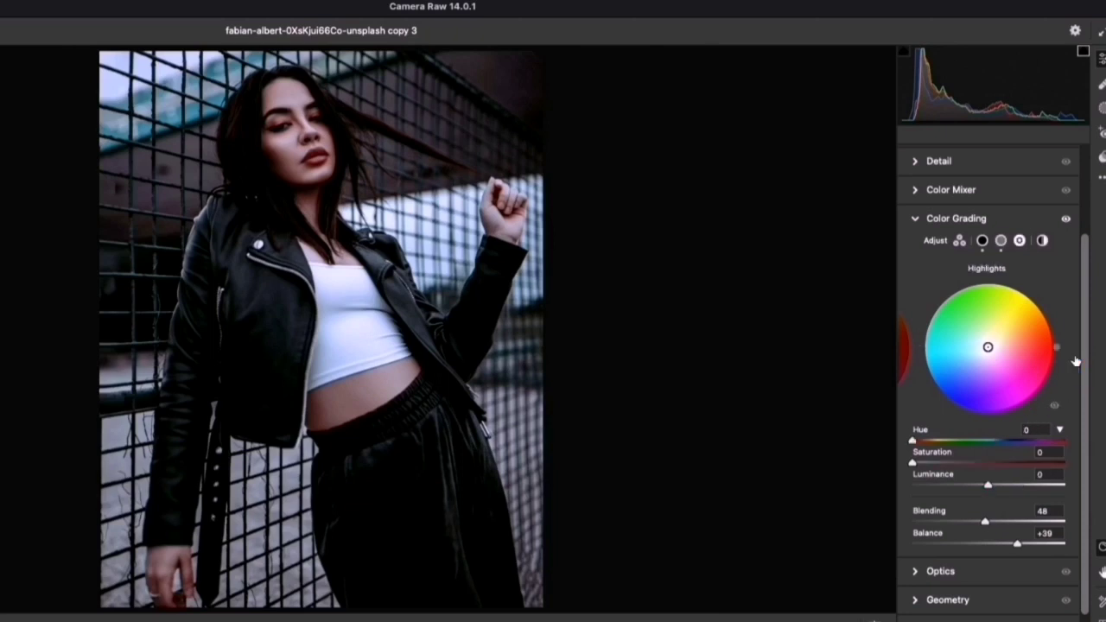
{"action": "left_click_drag", "start_coordinate": [914, 441], "coordinate": [944, 441]}
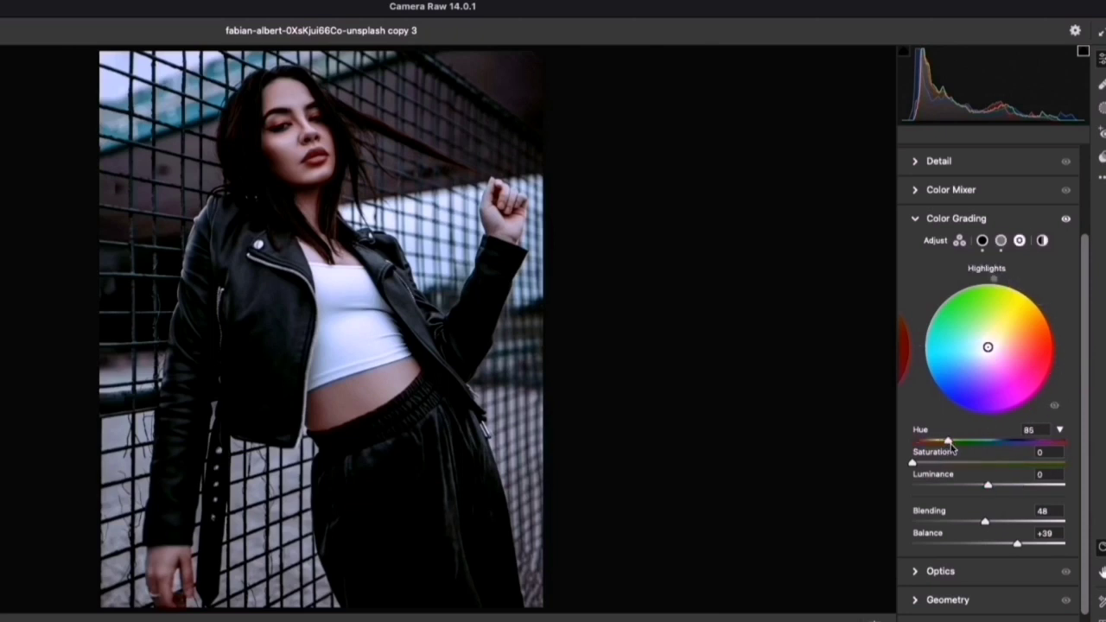
{"action": "mouse_move", "coordinate": [945, 444]}
{"action": "left_mouse_down"}
{"action": "mouse_move", "coordinate": [964, 442]}
{"action": "mouse_move", "coordinate": [936, 463]}
{"action": "mouse_move", "coordinate": [894, 462]}
{"action": "left_mouse_up"}
{"action": "left_click_drag", "start_coordinate": [965, 440], "coordinate": [1069, 450]}
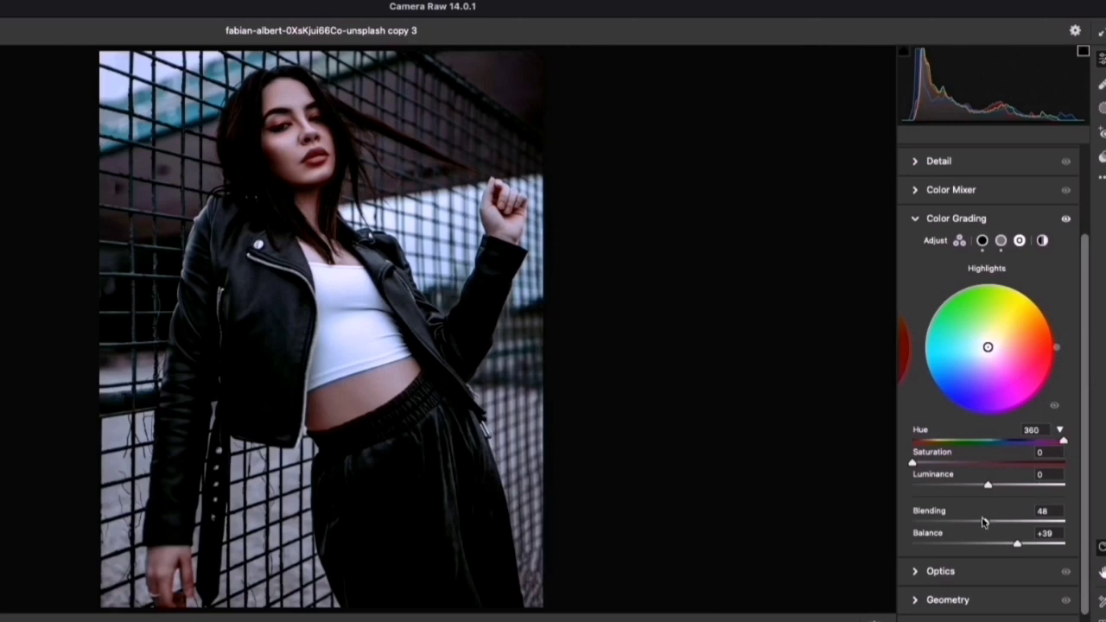
{"action": "mouse_move", "coordinate": [987, 522]}
{"action": "left_mouse_down"}
{"action": "mouse_move", "coordinate": [999, 521]}
{"action": "mouse_move", "coordinate": [994, 490]}
{"action": "mouse_move", "coordinate": [1028, 489]}
{"action": "left_mouse_up"}
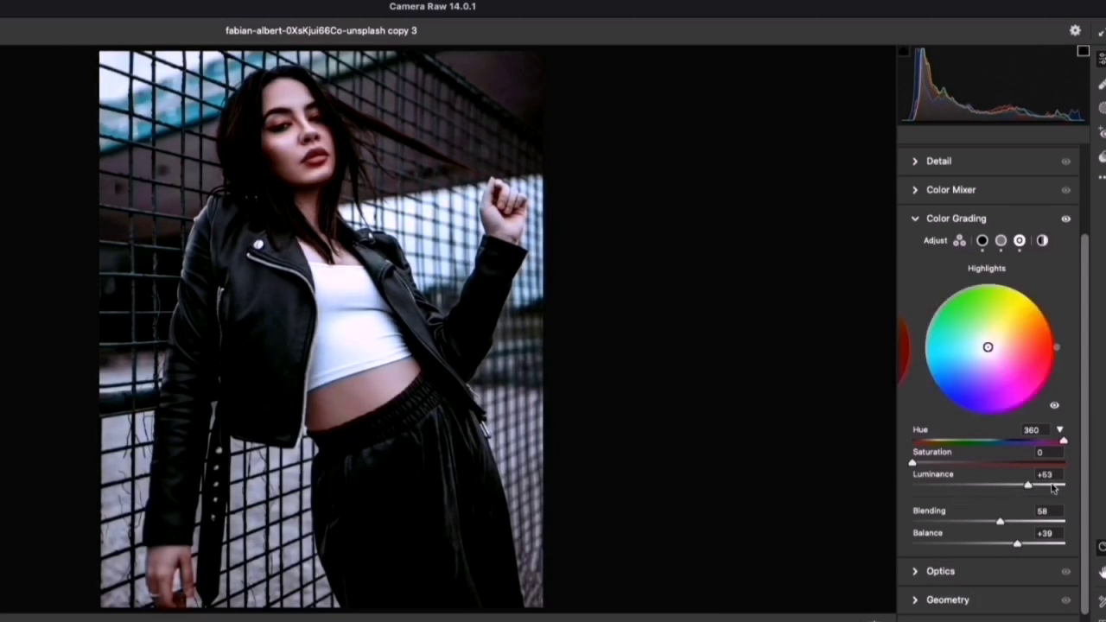
{"action": "left_click_drag", "start_coordinate": [1086, 458], "coordinate": [1101, 343]}
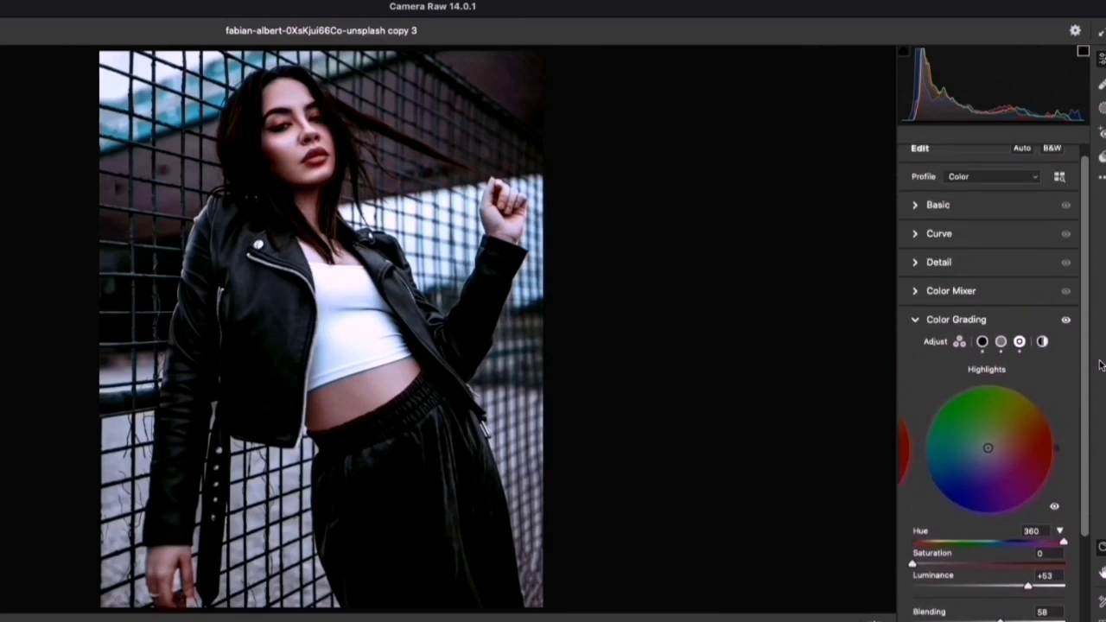
Raise Reds luminance to +60, set Shadows +41 and Contrast +11, and apply the filter.
{"action": "left_click", "coordinate": [918, 302]}
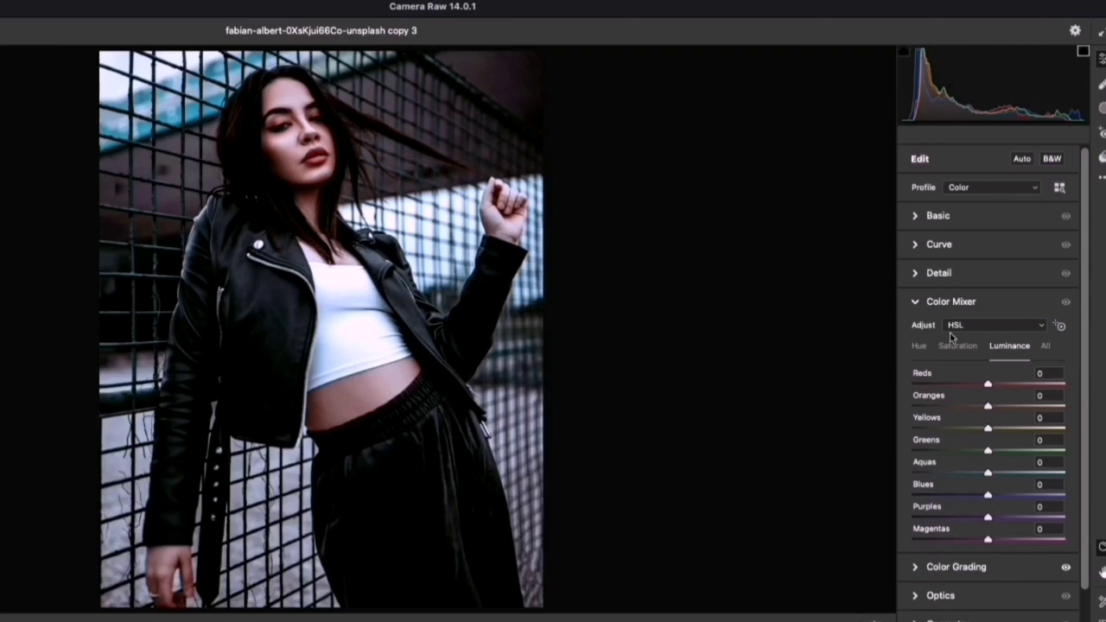
{"action": "mouse_move", "coordinate": [990, 389]}
{"action": "left_mouse_down"}
{"action": "mouse_move", "coordinate": [970, 386]}
{"action": "mouse_move", "coordinate": [1043, 393]}
{"action": "left_mouse_up"}
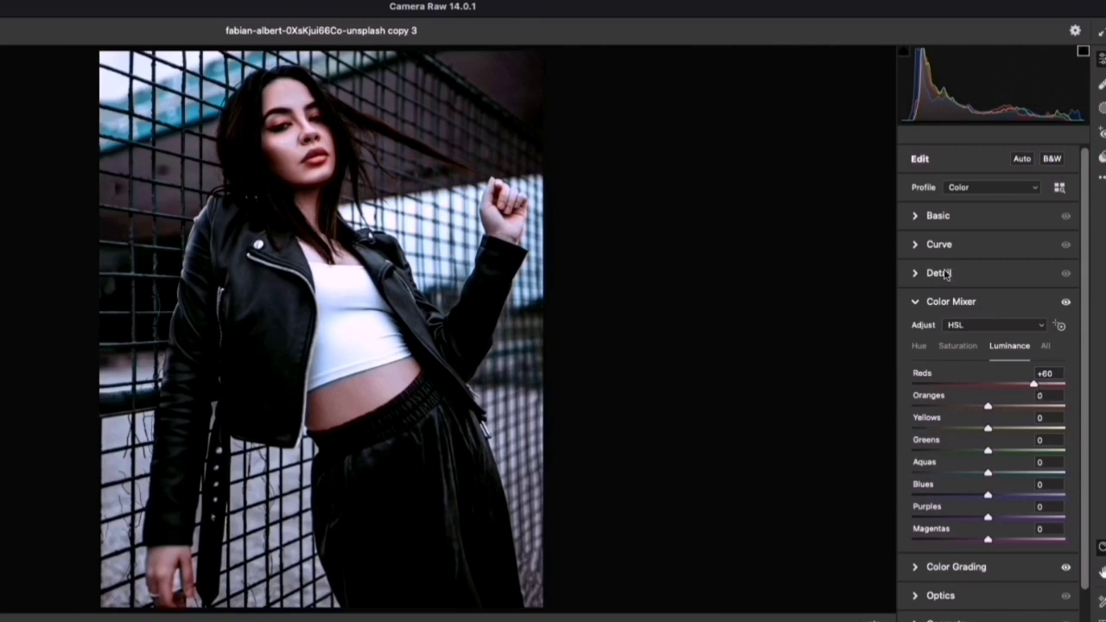
{"action": "left_click", "coordinate": [916, 216]}
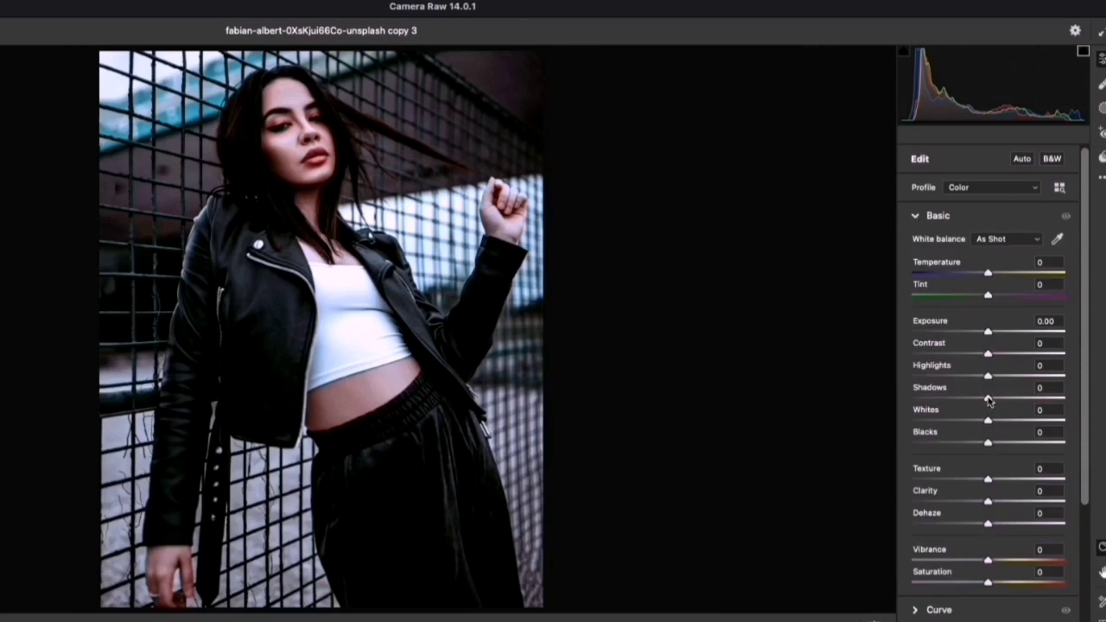
{"action": "left_click_drag", "start_coordinate": [989, 399], "coordinate": [1022, 407]}
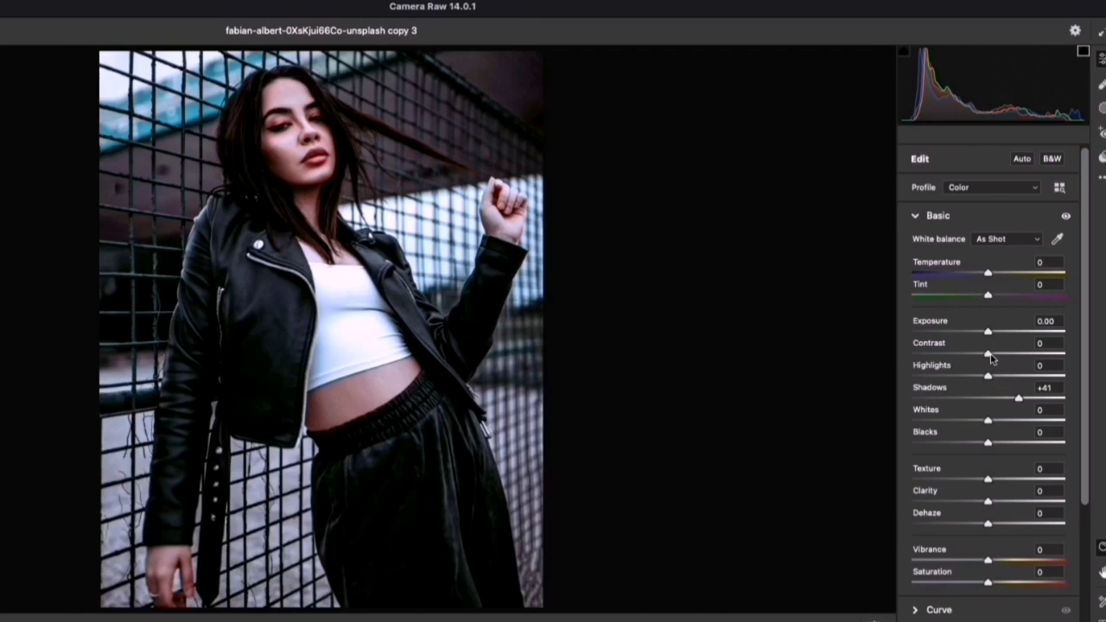
{"action": "left_click_drag", "start_coordinate": [991, 359], "coordinate": [1001, 360]}
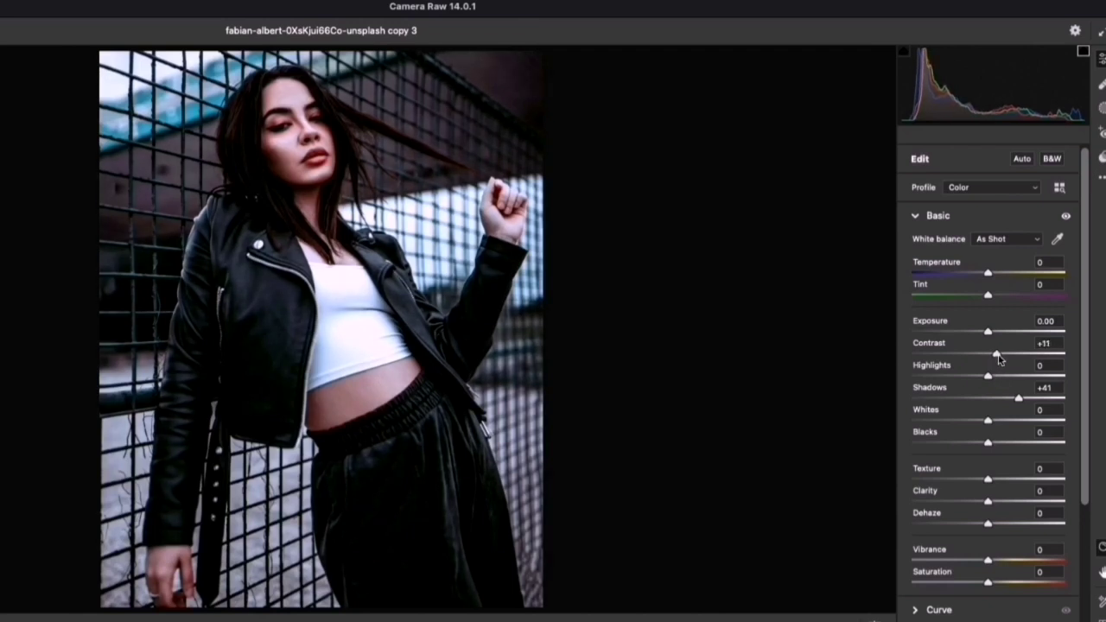
{"action": "left_click", "coordinate": [1005, 614]}
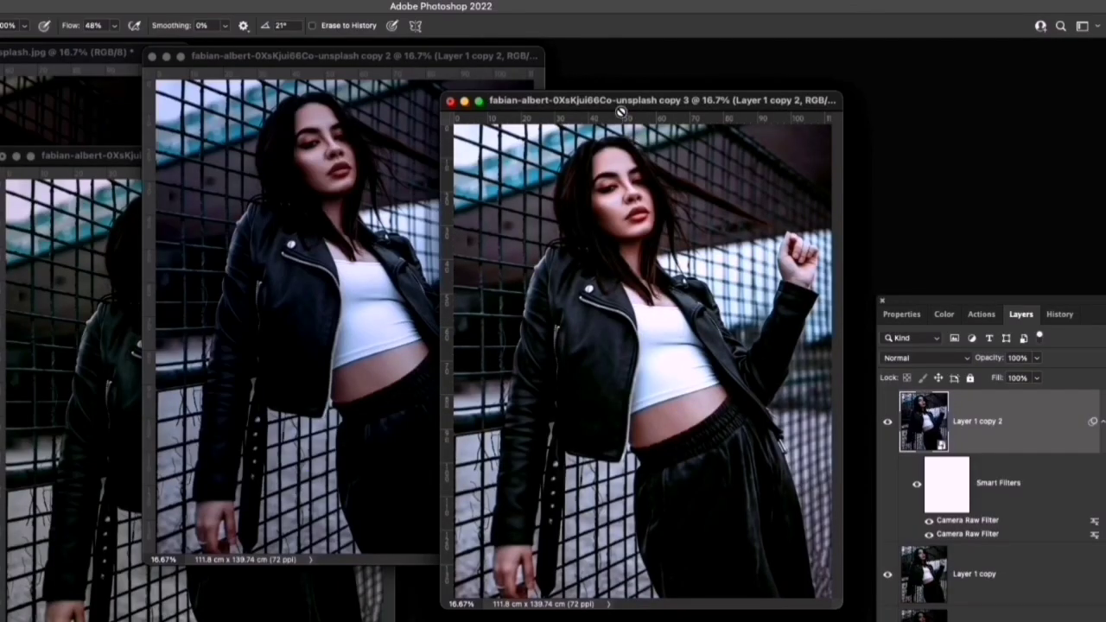
Toggle copy 3's filtered layer off and on to compare before and after.
{"action": "left_click_drag", "start_coordinate": [617, 104], "coordinate": [641, 88]}
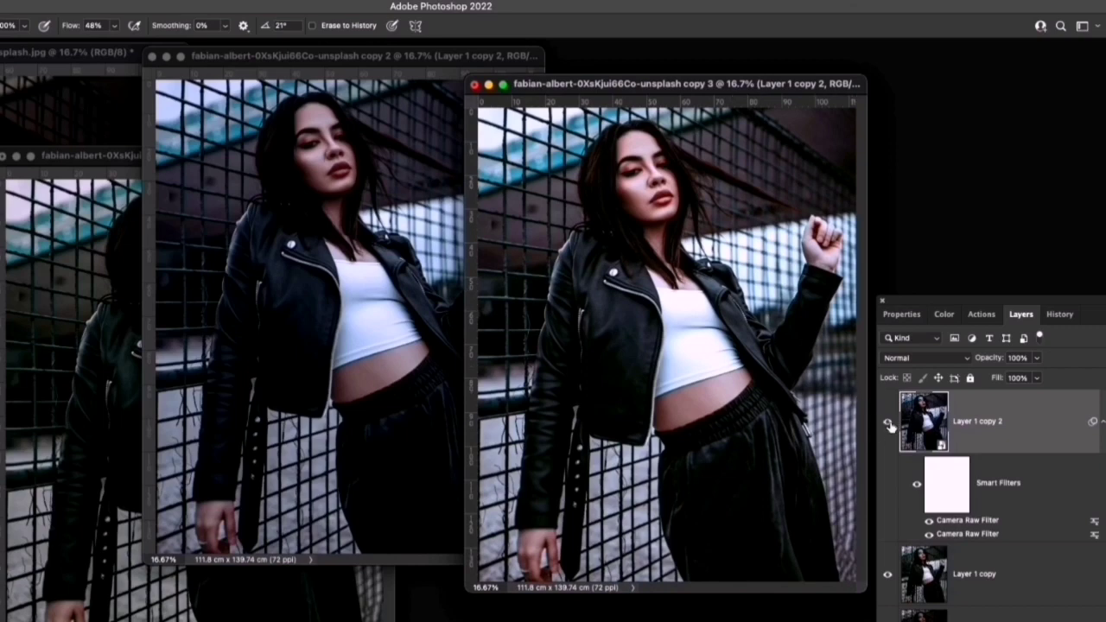
{"action": "left_click", "coordinate": [887, 422]}
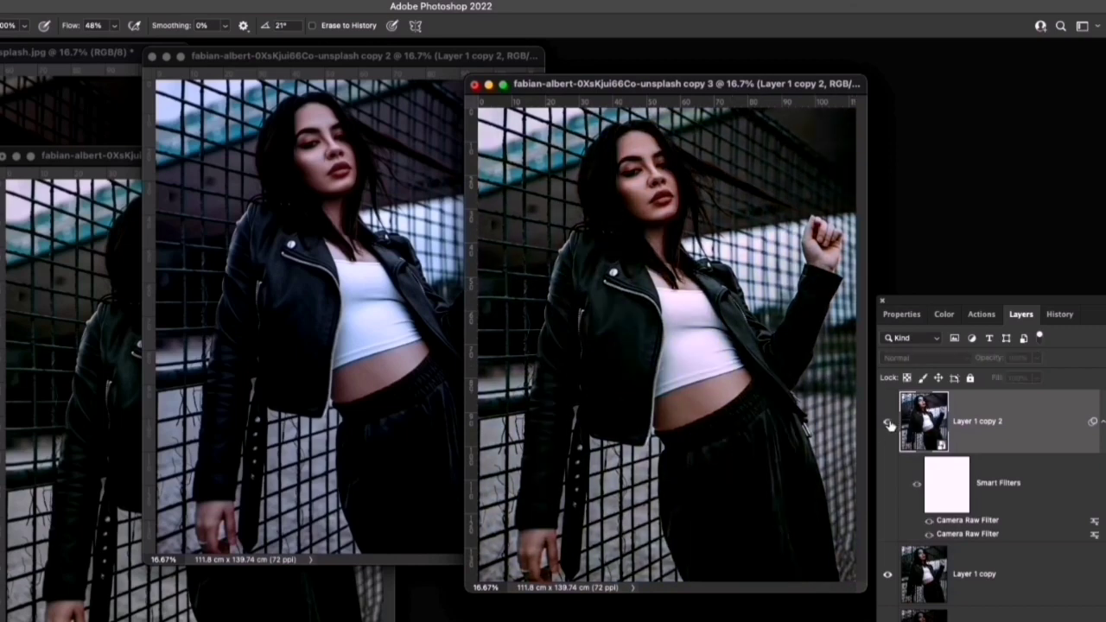
{"action": "left_click", "coordinate": [888, 422]}
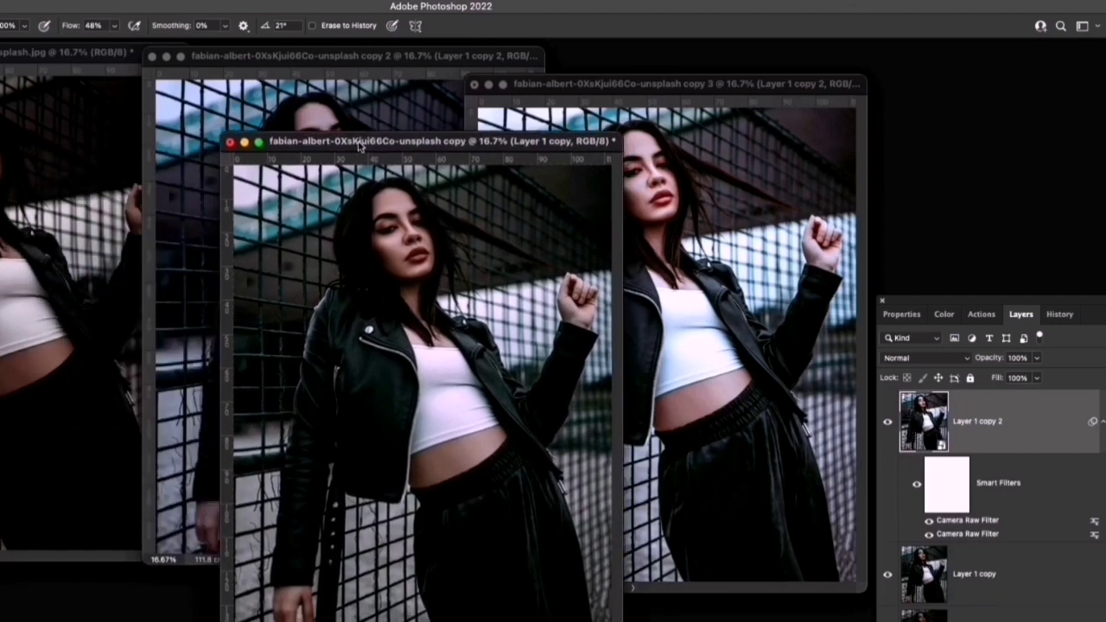
Arrange the copy, copy 2 and copy 3 windows side by side in a row.
{"action": "mouse_move", "coordinate": [244, 87]}
{"action": "left_mouse_down"}
{"action": "mouse_move", "coordinate": [136, 95]}
{"action": "mouse_move", "coordinate": [64, 73]}
{"action": "left_mouse_up"}
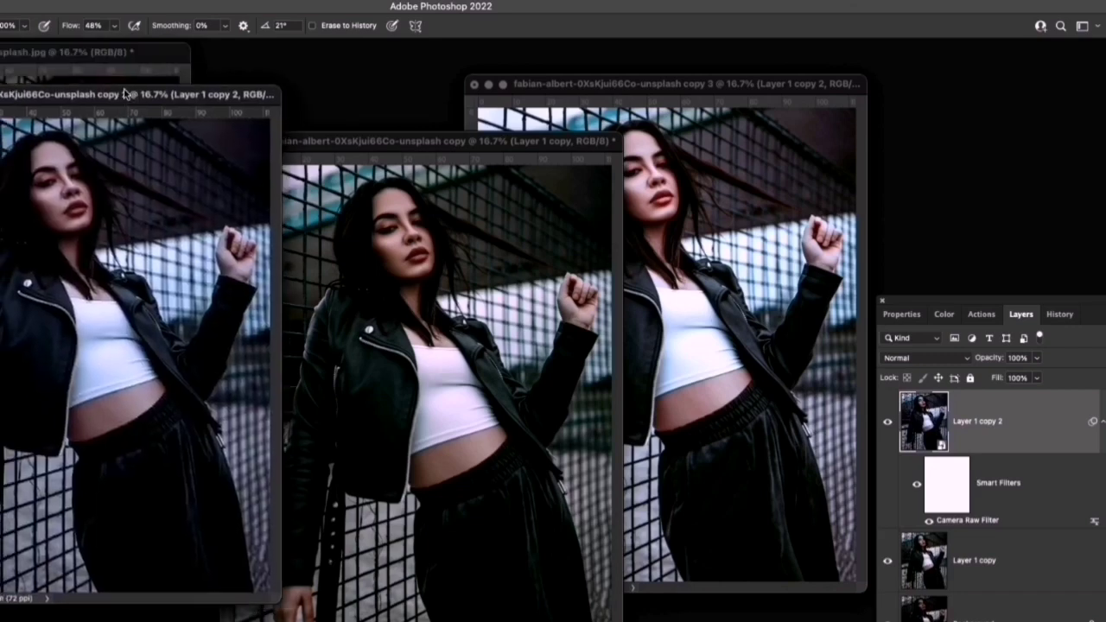
{"action": "left_click_drag", "start_coordinate": [52, 107], "coordinate": [129, 53]}
{"action": "left_click_drag", "start_coordinate": [373, 152], "coordinate": [188, 88]}
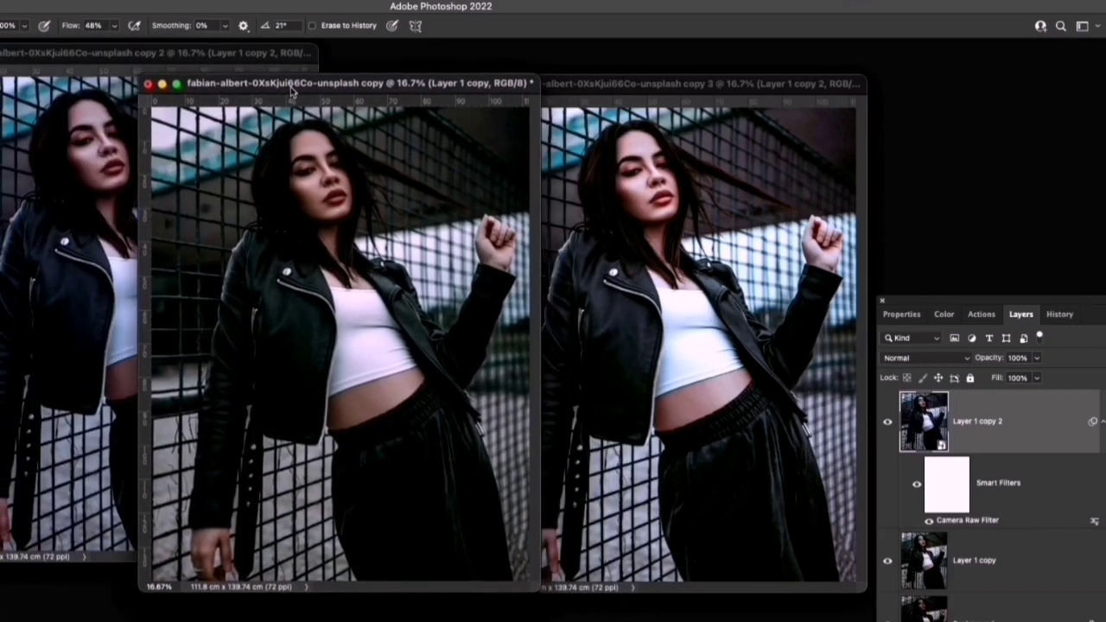
{"action": "left_click", "coordinate": [579, 91]}
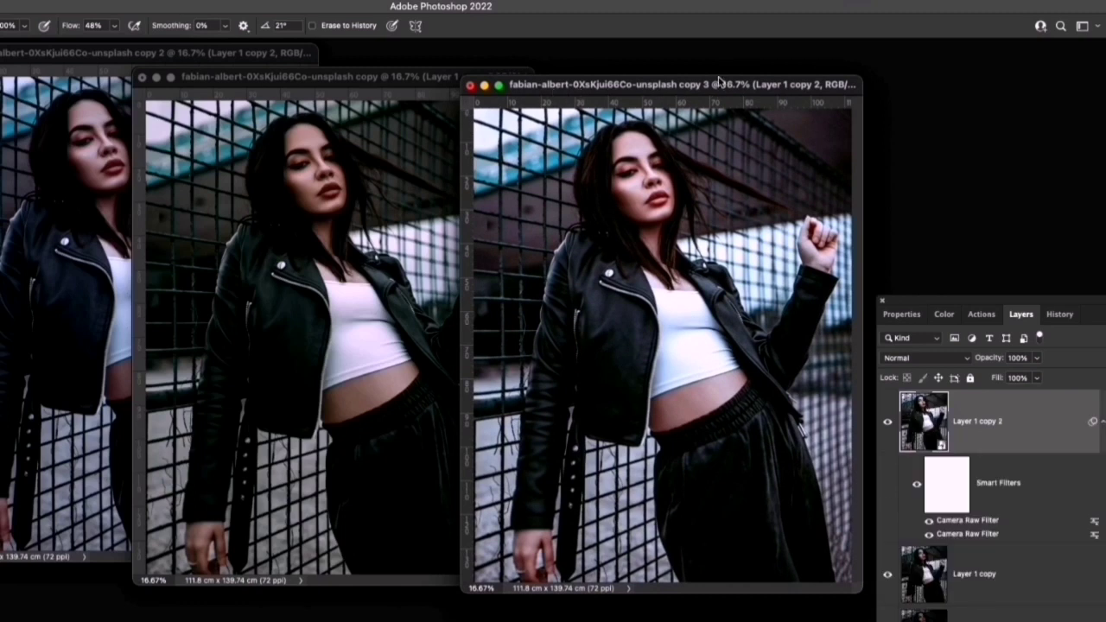
{"action": "left_click_drag", "start_coordinate": [721, 78], "coordinate": [721, 72]}
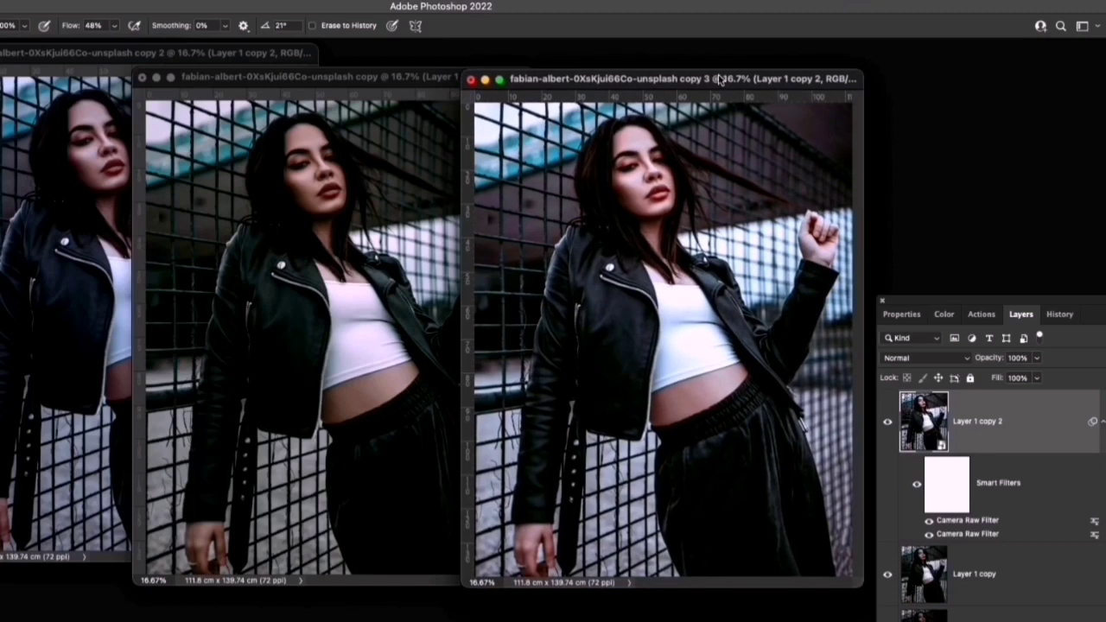
Duplicate copy 3 as copy 4 and float it in its own window.
{"action": "right_click", "coordinate": [725, 80]}
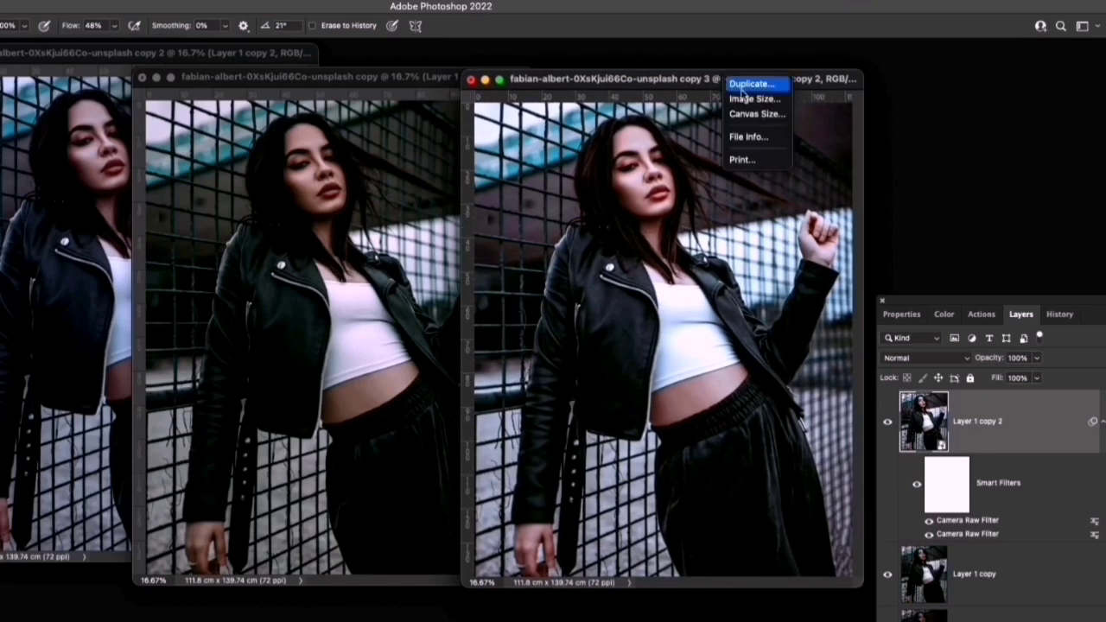
{"action": "left_click", "coordinate": [742, 85]}
{"action": "left_click", "coordinate": [560, 329]}
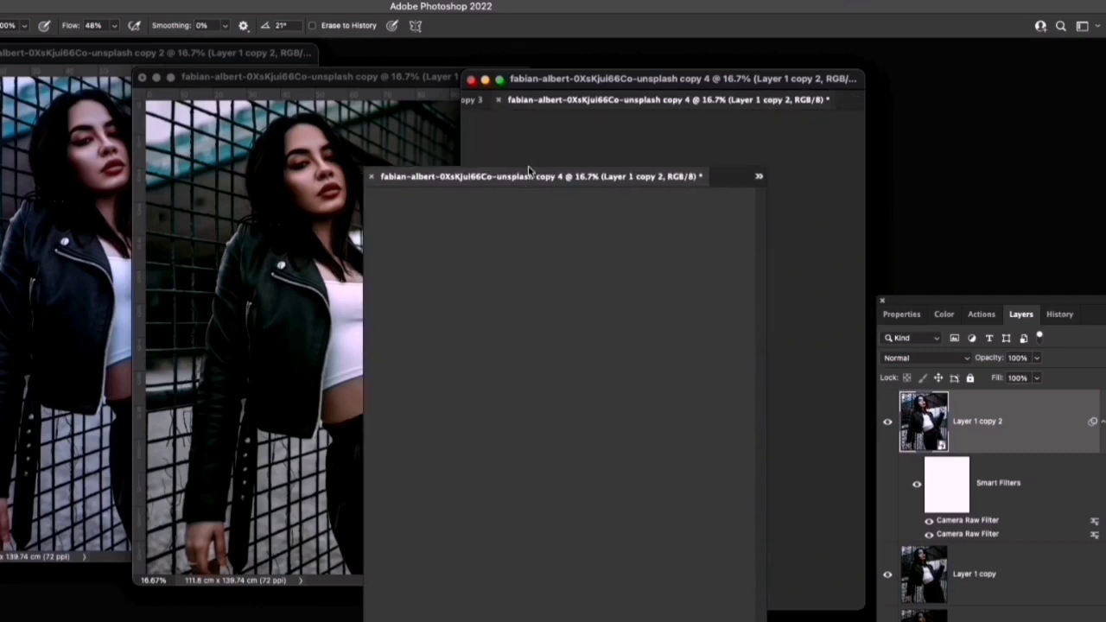
{"action": "left_click_drag", "start_coordinate": [681, 100], "coordinate": [588, 69]}
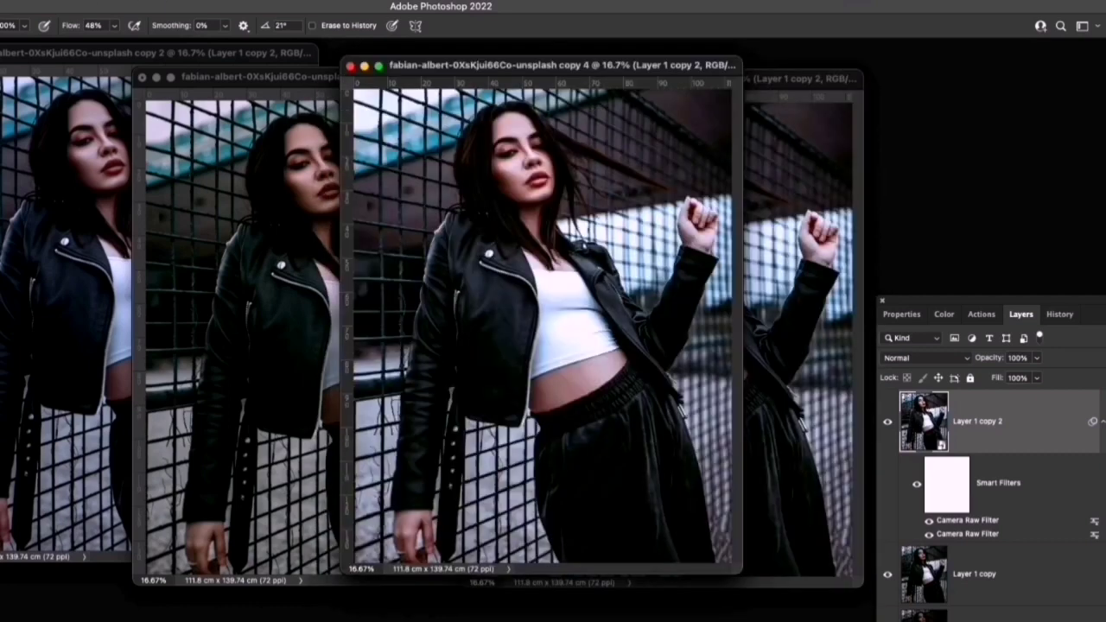
In Camera Raw, set copy 4's Highlights to -19 and Temperature to +7.
{"action": "left_click", "coordinate": [121, 0]}
{"action": "left_click", "coordinate": [125, 96]}
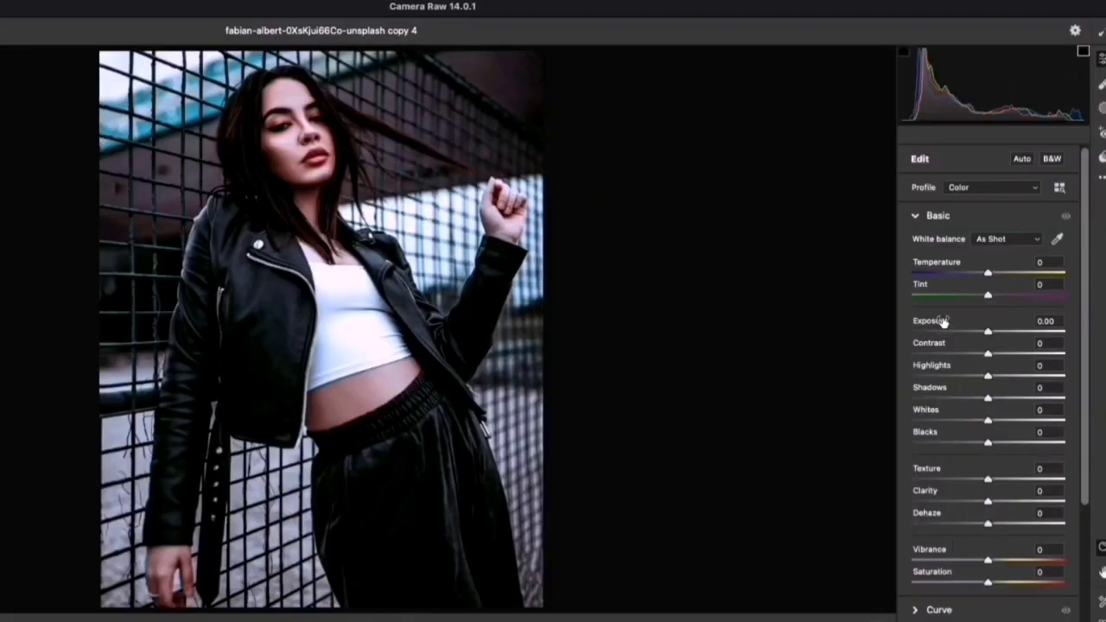
{"action": "left_click_drag", "start_coordinate": [988, 377], "coordinate": [974, 377]}
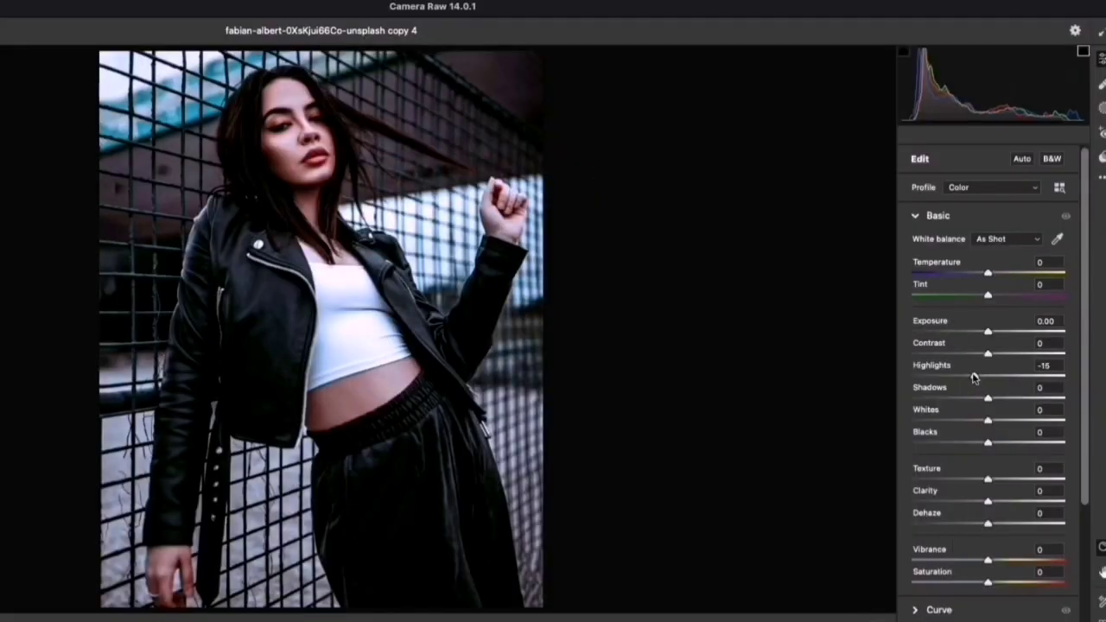
{"action": "left_click_drag", "start_coordinate": [990, 275], "coordinate": [996, 277]}
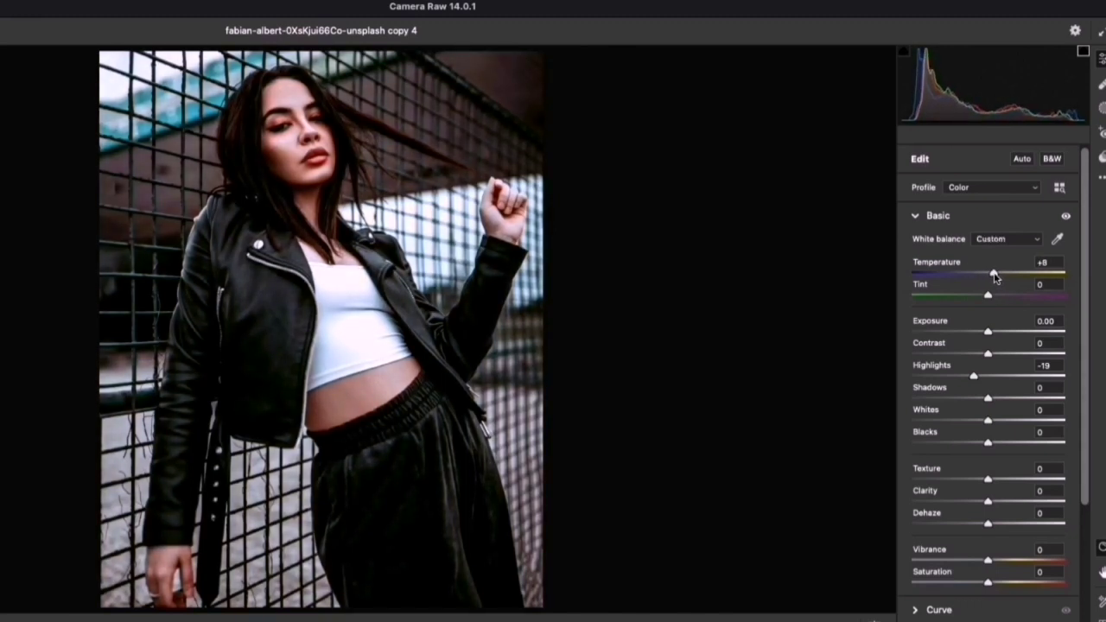
{"action": "left_click_drag", "start_coordinate": [1087, 272], "coordinate": [1093, 448]}
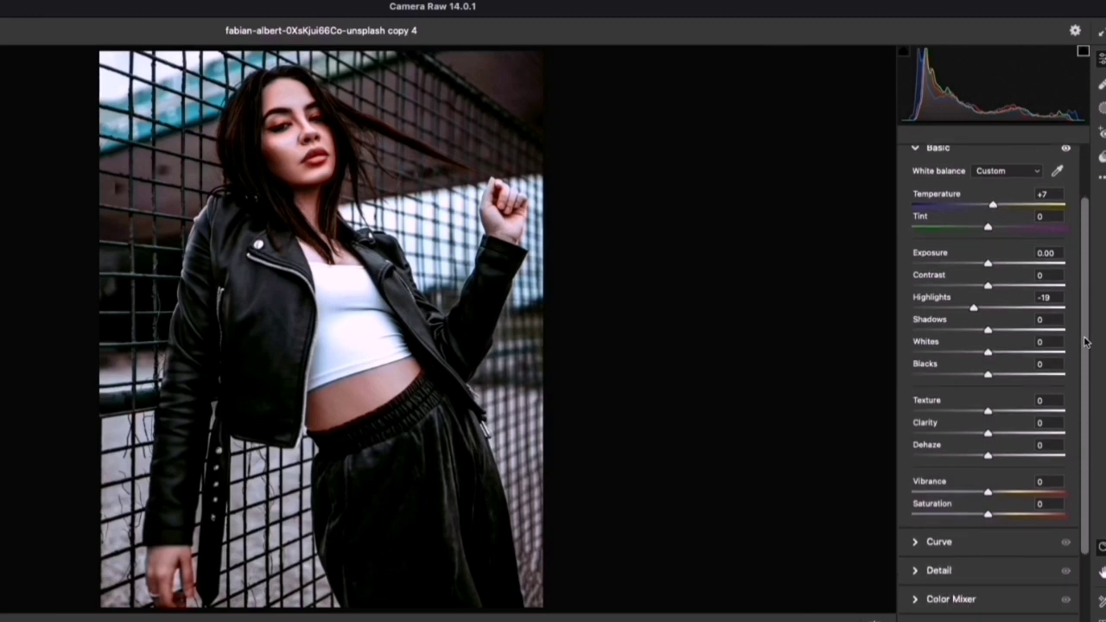
Tint copy 4's midtones toward magenta and highlights toward cyan, with Blending 57.
{"action": "left_click", "coordinate": [920, 515]}
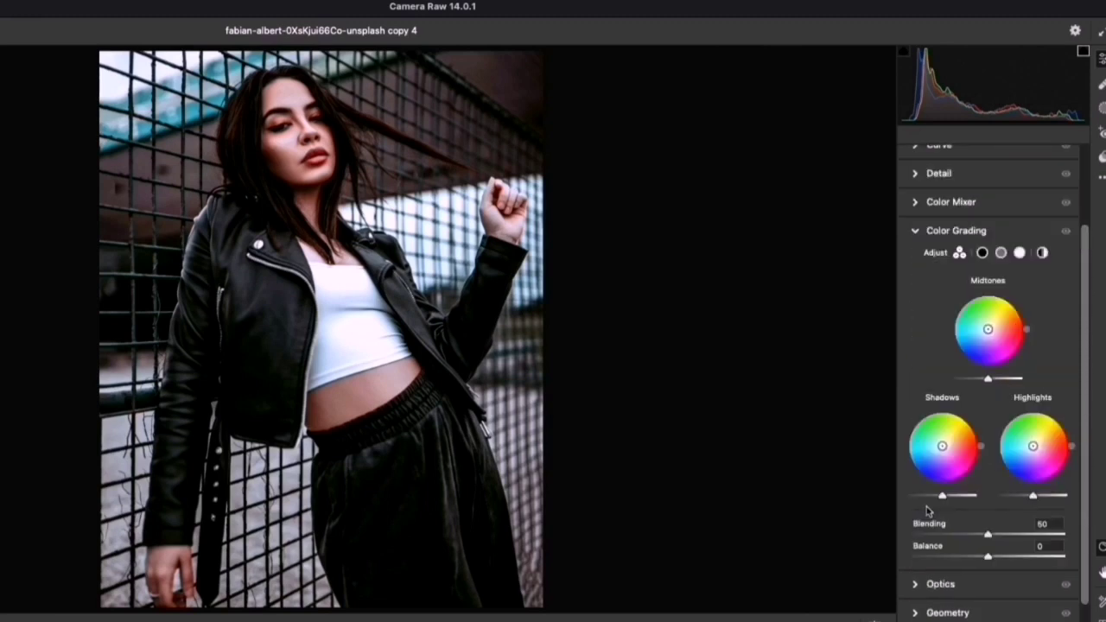
{"action": "mouse_move", "coordinate": [988, 330]}
{"action": "left_mouse_down"}
{"action": "mouse_move", "coordinate": [995, 335]}
{"action": "mouse_move", "coordinate": [984, 318]}
{"action": "mouse_move", "coordinate": [989, 331]}
{"action": "left_mouse_up"}
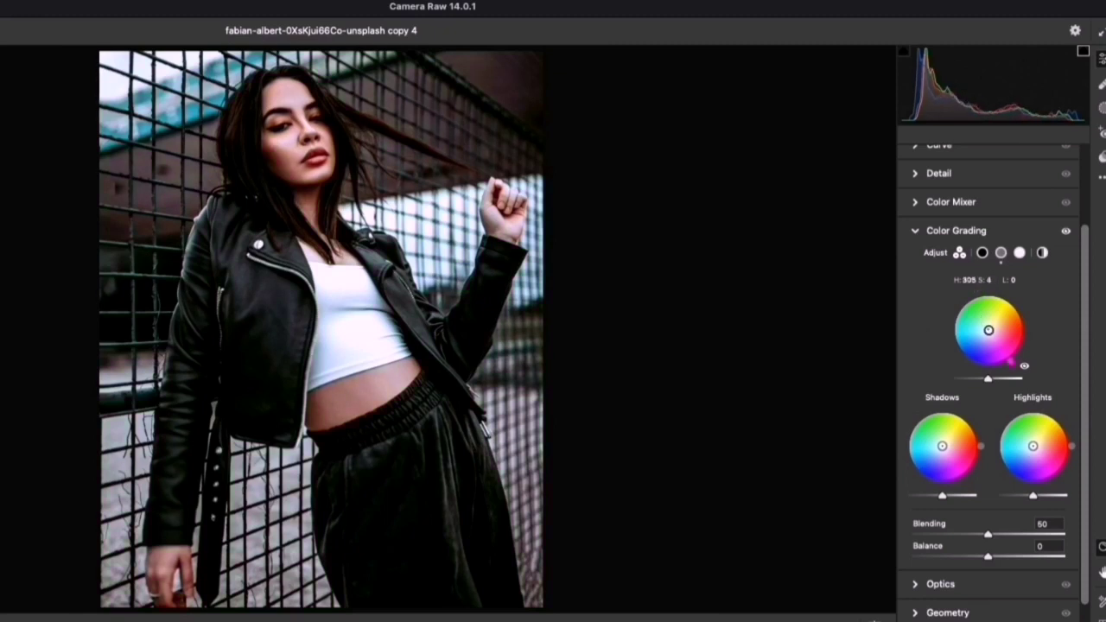
{"action": "left_click_drag", "start_coordinate": [991, 339], "coordinate": [988, 329]}
{"action": "left_click_drag", "start_coordinate": [942, 446], "coordinate": [942, 446]}
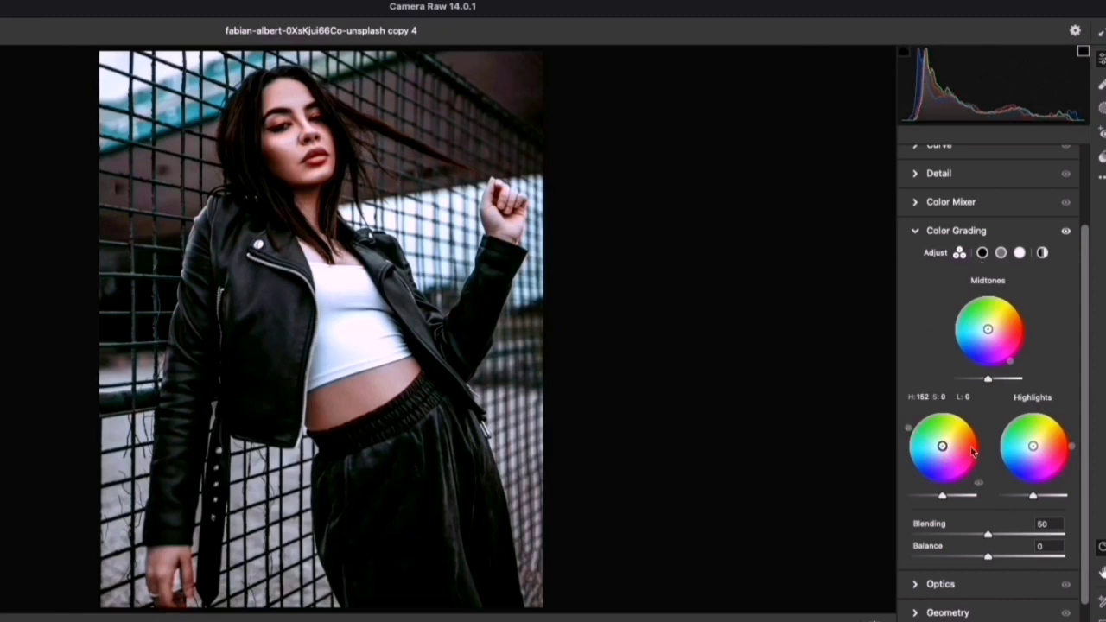
{"action": "left_click_drag", "start_coordinate": [1033, 446], "coordinate": [1035, 445]}
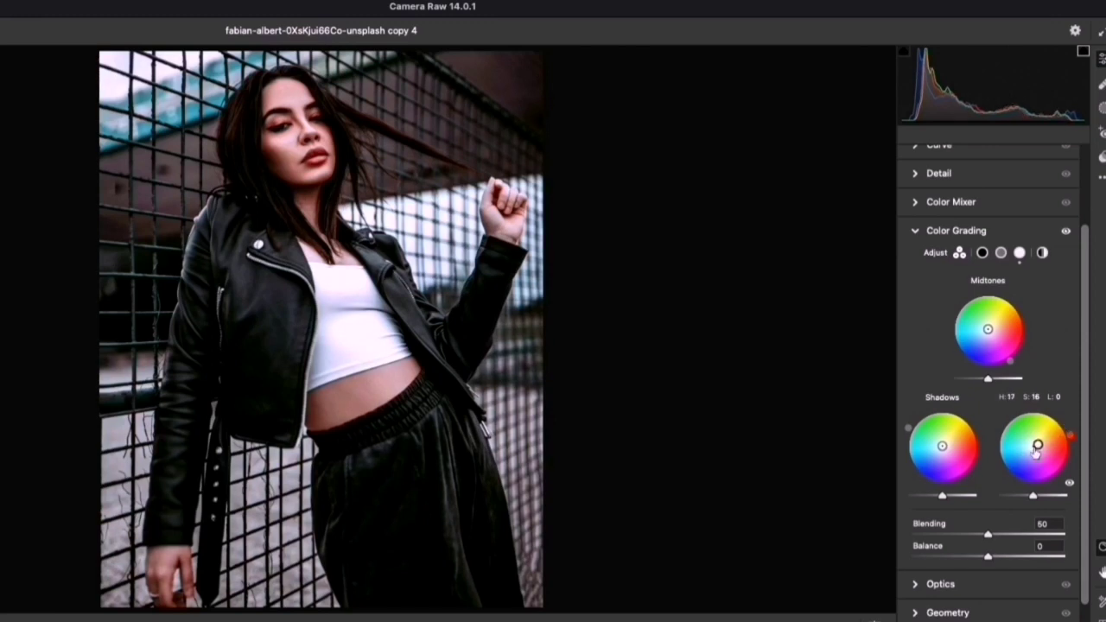
{"action": "left_click_drag", "start_coordinate": [1035, 452], "coordinate": [1033, 446]}
{"action": "left_click_drag", "start_coordinate": [991, 538], "coordinate": [1000, 538]}
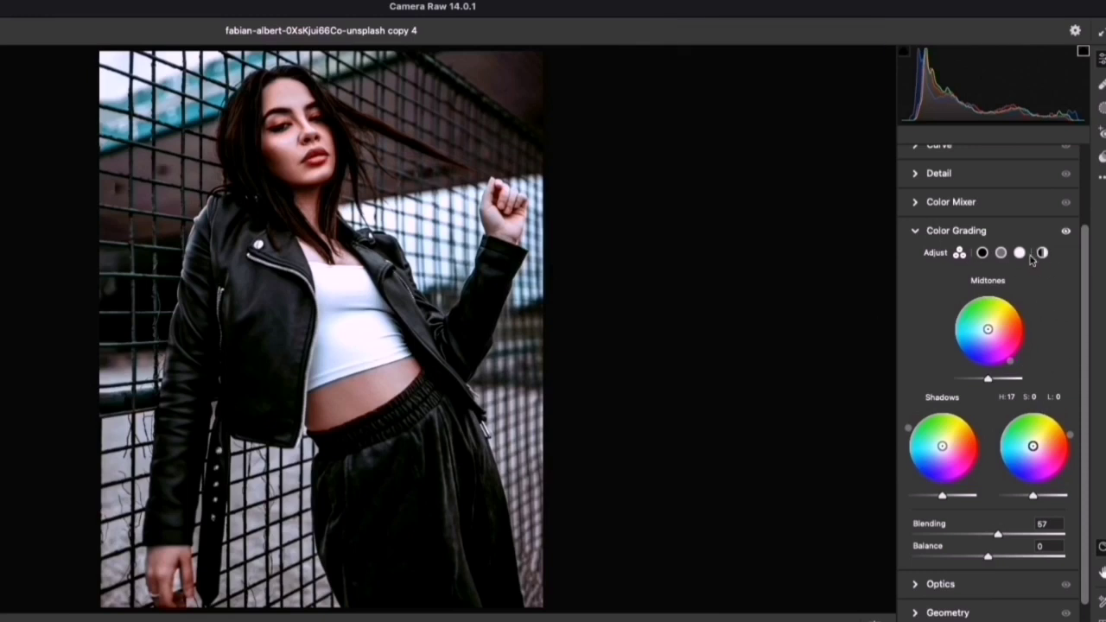
Give the global colour grade a blue Hue of 209 with Luminance -68.
{"action": "left_click", "coordinate": [1043, 255]}
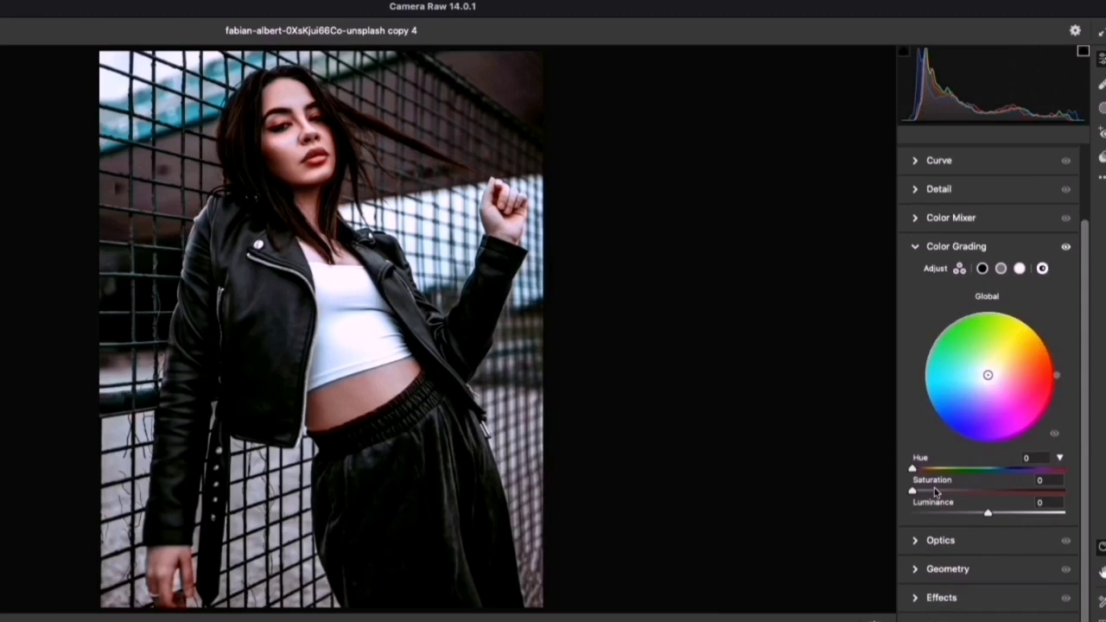
{"action": "mouse_move", "coordinate": [912, 468]}
{"action": "left_mouse_down"}
{"action": "mouse_move", "coordinate": [1072, 473]}
{"action": "mouse_move", "coordinate": [935, 473]}
{"action": "mouse_move", "coordinate": [1001, 472]}
{"action": "left_mouse_up"}
{"action": "mouse_move", "coordinate": [912, 490]}
{"action": "left_mouse_down"}
{"action": "mouse_move", "coordinate": [1060, 494]}
{"action": "mouse_move", "coordinate": [899, 487]}
{"action": "left_mouse_up"}
{"action": "left_click_drag", "start_coordinate": [989, 515], "coordinate": [940, 512]}
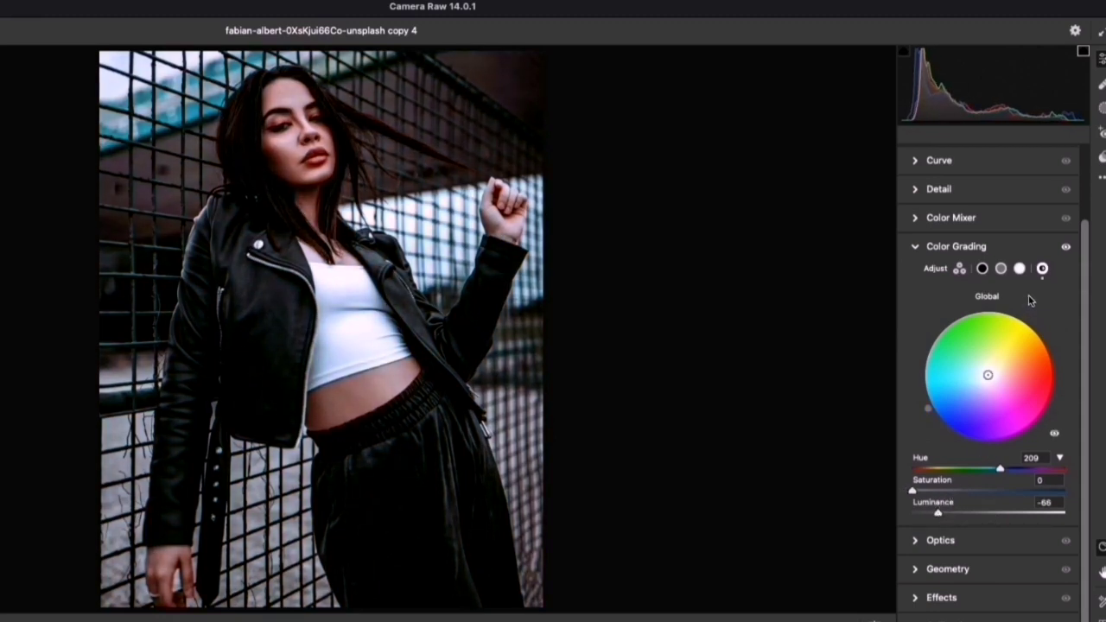
Darken highlights to Luminance -100 with a pink tint; set midtones to red hue, Luminance -4.
{"action": "left_click", "coordinate": [1020, 270]}
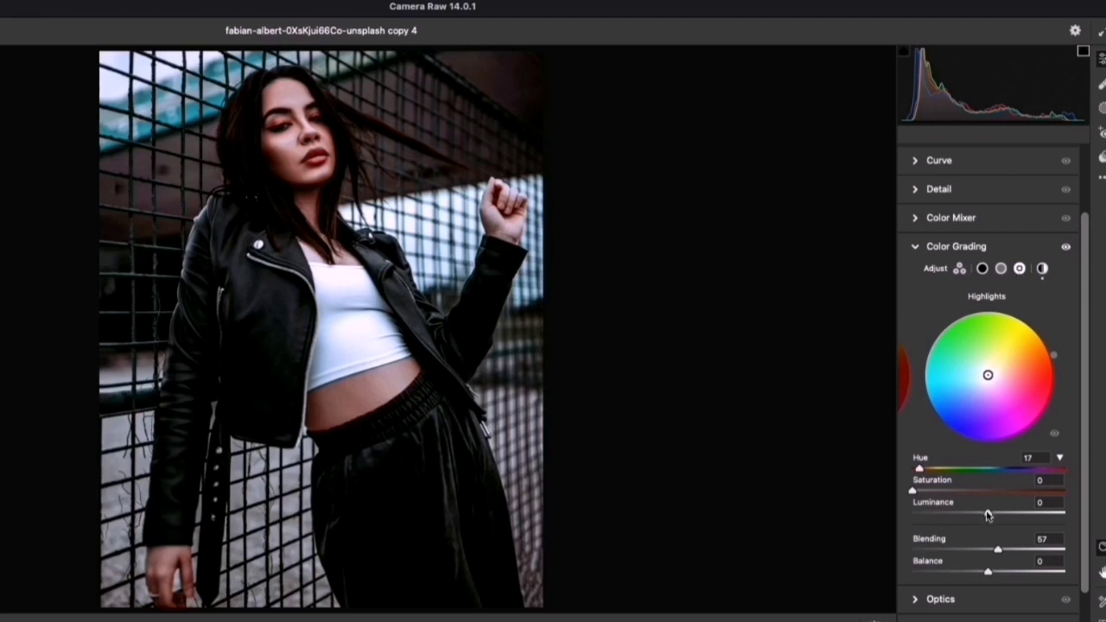
{"action": "left_click_drag", "start_coordinate": [988, 515], "coordinate": [897, 506]}
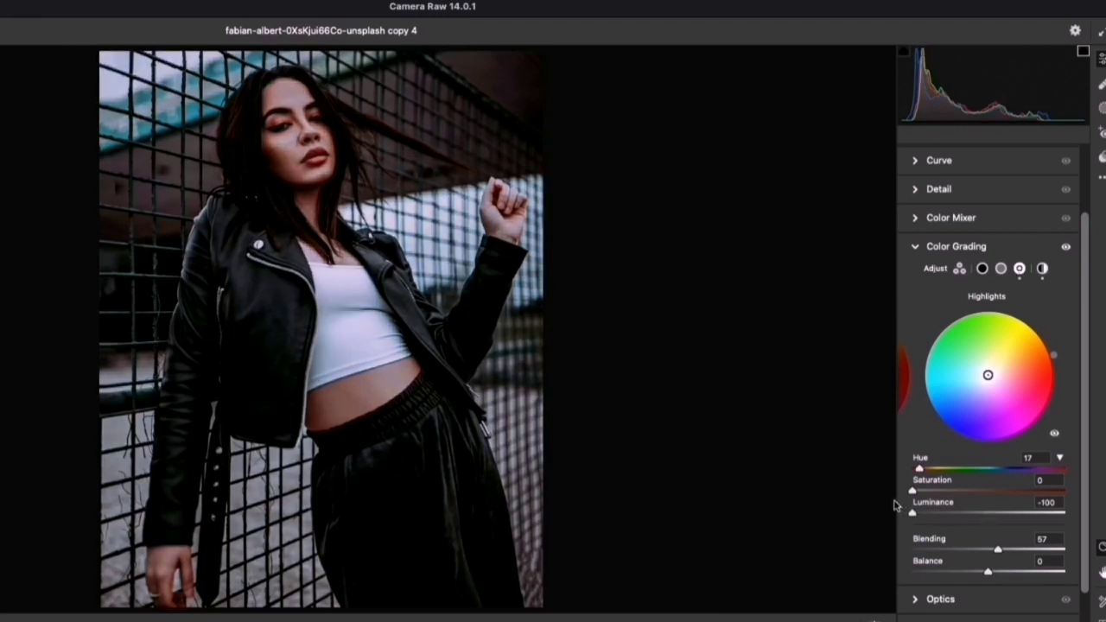
{"action": "mouse_move", "coordinate": [913, 490]}
{"action": "left_mouse_down"}
{"action": "mouse_move", "coordinate": [954, 493]}
{"action": "mouse_move", "coordinate": [897, 490]}
{"action": "mouse_move", "coordinate": [1040, 469]}
{"action": "mouse_move", "coordinate": [913, 469]}
{"action": "left_mouse_up"}
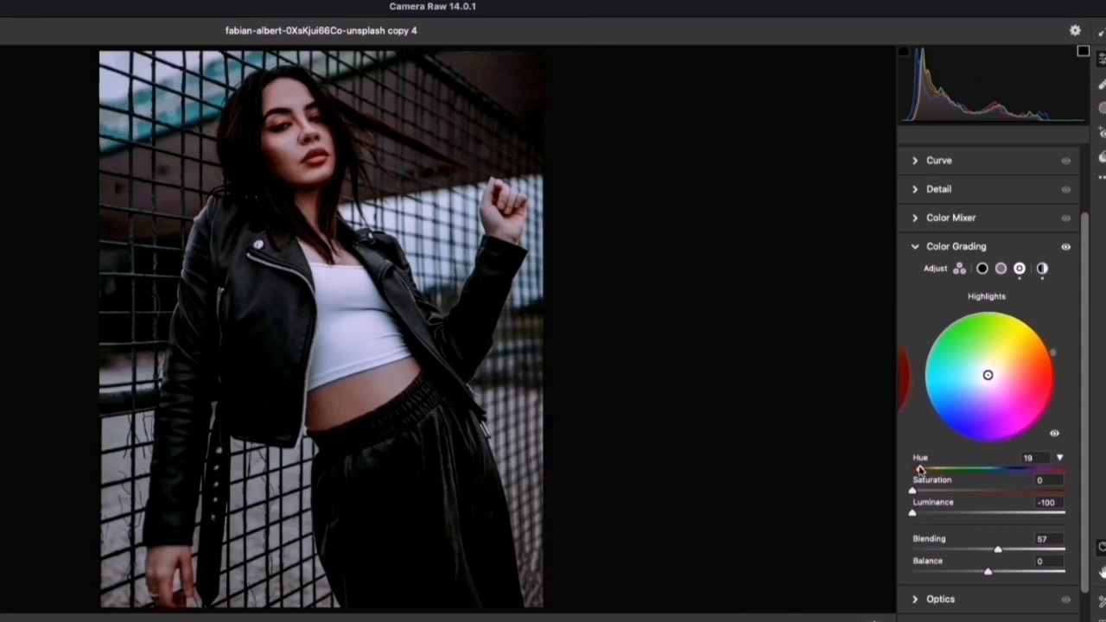
{"action": "left_click", "coordinate": [1000, 269]}
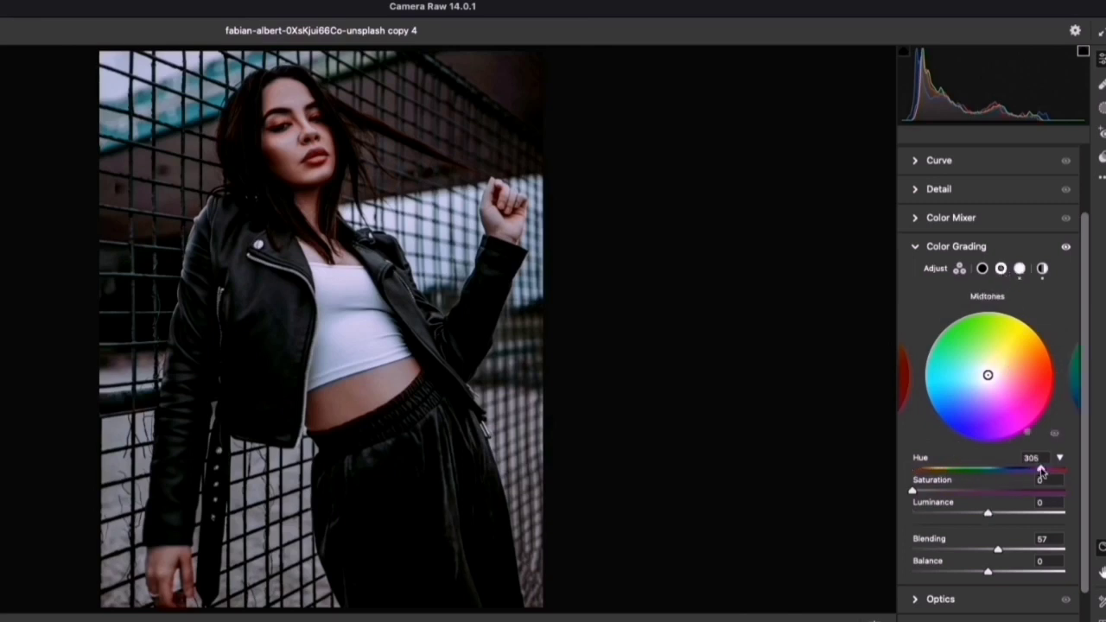
{"action": "left_click_drag", "start_coordinate": [1042, 470], "coordinate": [911, 467]}
{"action": "mouse_move", "coordinate": [912, 490]}
{"action": "left_mouse_down"}
{"action": "mouse_move", "coordinate": [1032, 487]}
{"action": "mouse_move", "coordinate": [909, 490]}
{"action": "left_mouse_up"}
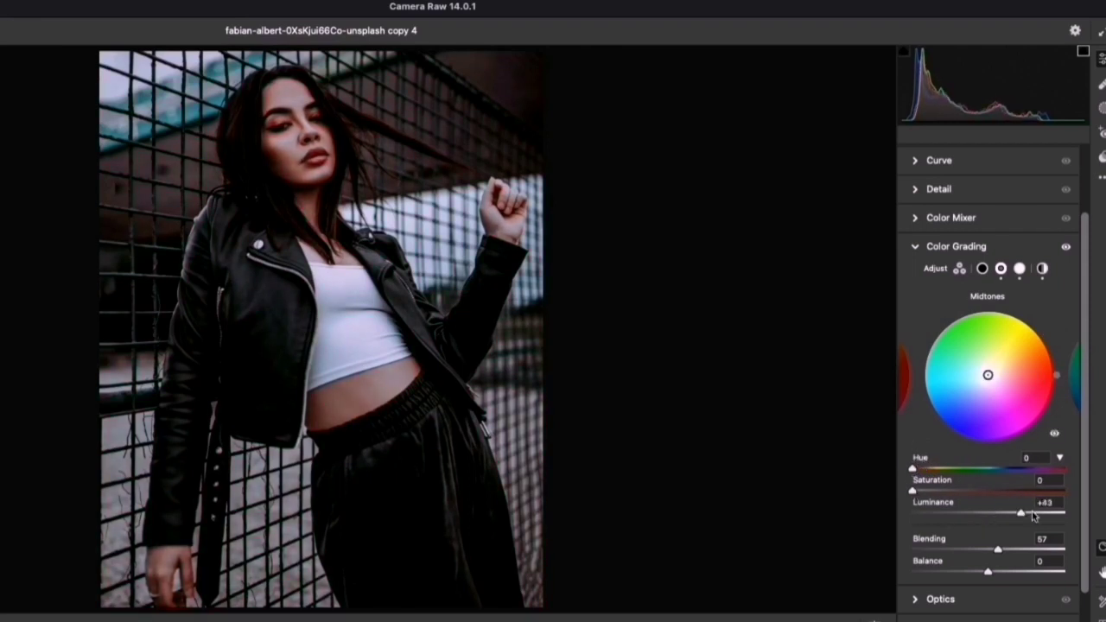
{"action": "mouse_move", "coordinate": [988, 513]}
{"action": "left_mouse_down"}
{"action": "mouse_move", "coordinate": [1076, 514]}
{"action": "mouse_move", "coordinate": [975, 516]}
{"action": "mouse_move", "coordinate": [996, 516]}
{"action": "mouse_move", "coordinate": [986, 516]}
{"action": "left_mouse_up"}
Set copy 4's Basic Vibrance -36, Contrast +15, Shadows +6 and Whites +40.
{"action": "left_click", "coordinate": [918, 218]}
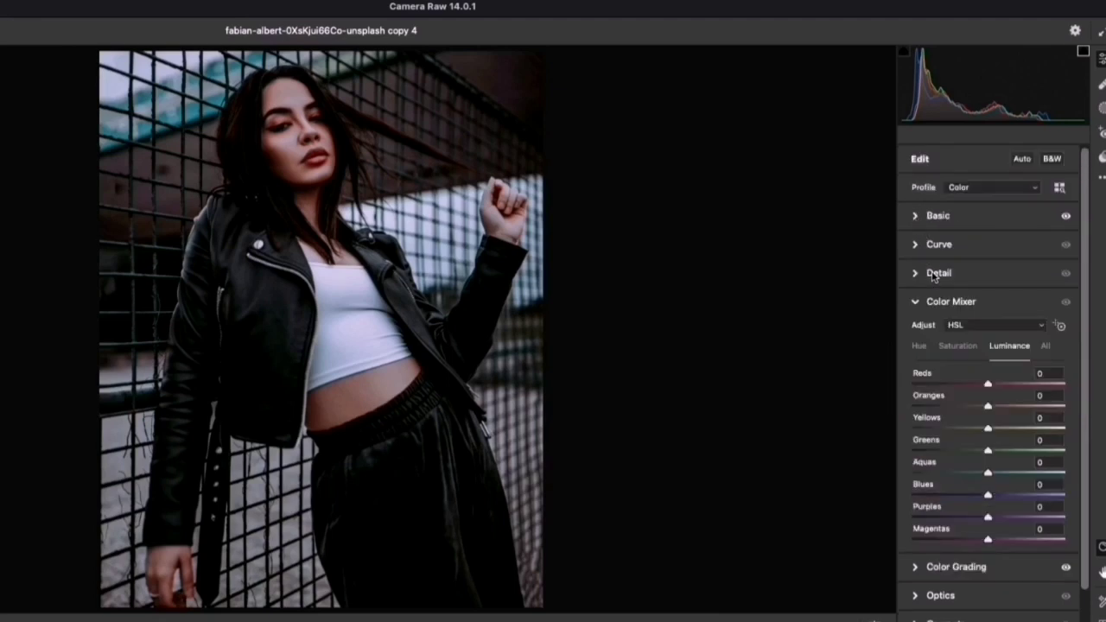
{"action": "left_click", "coordinate": [919, 218]}
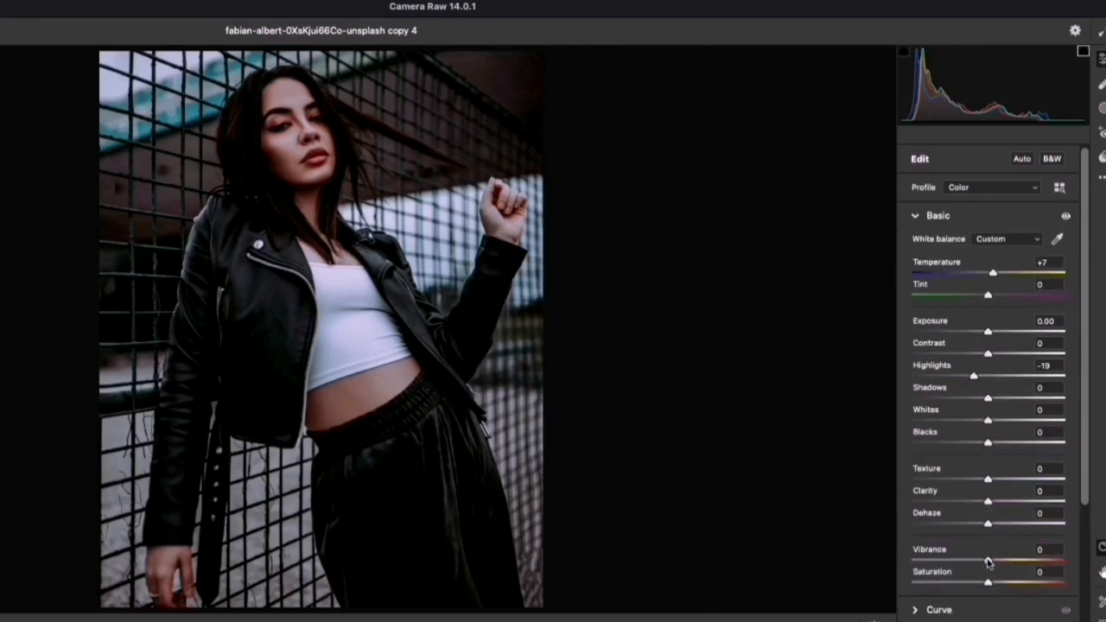
{"action": "left_click_drag", "start_coordinate": [988, 559], "coordinate": [966, 561]}
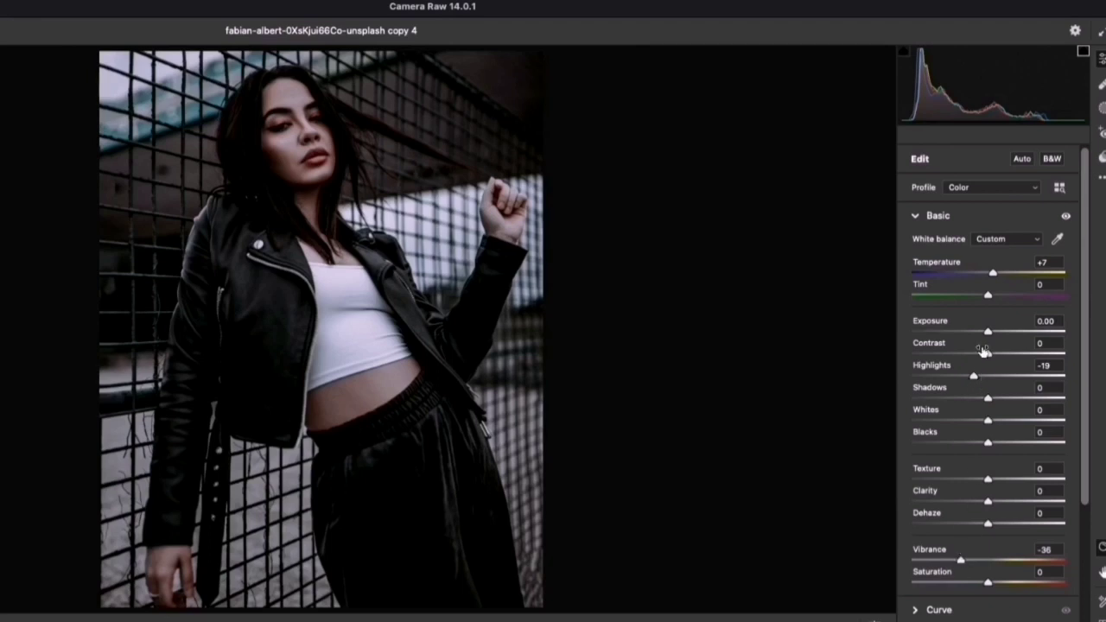
{"action": "left_click_drag", "start_coordinate": [988, 353], "coordinate": [999, 353]}
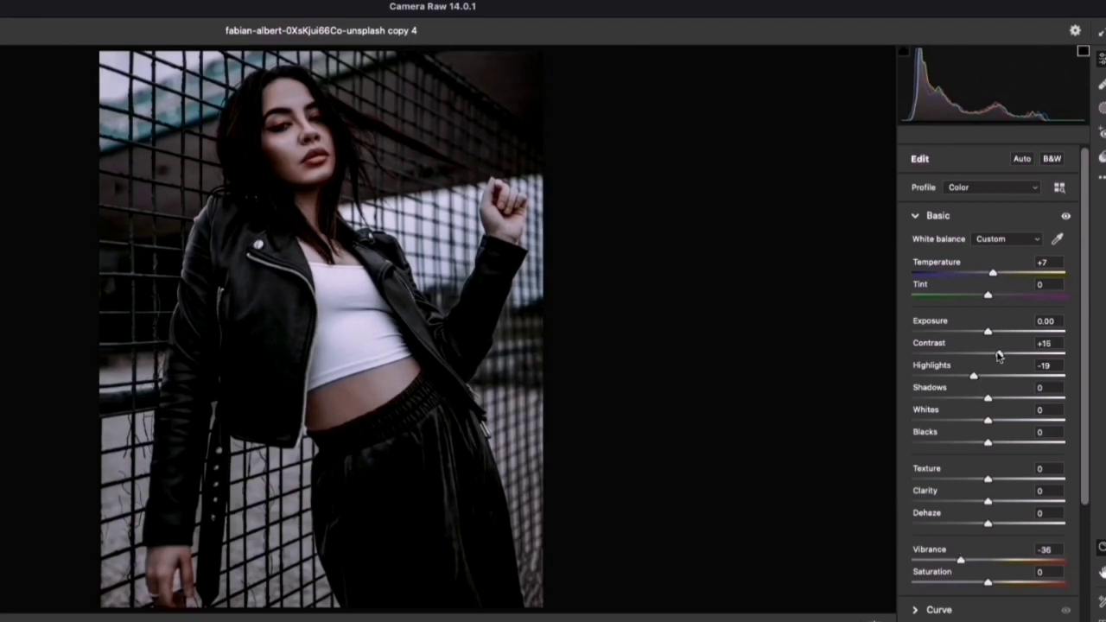
{"action": "left_click_drag", "start_coordinate": [988, 397], "coordinate": [1019, 420]}
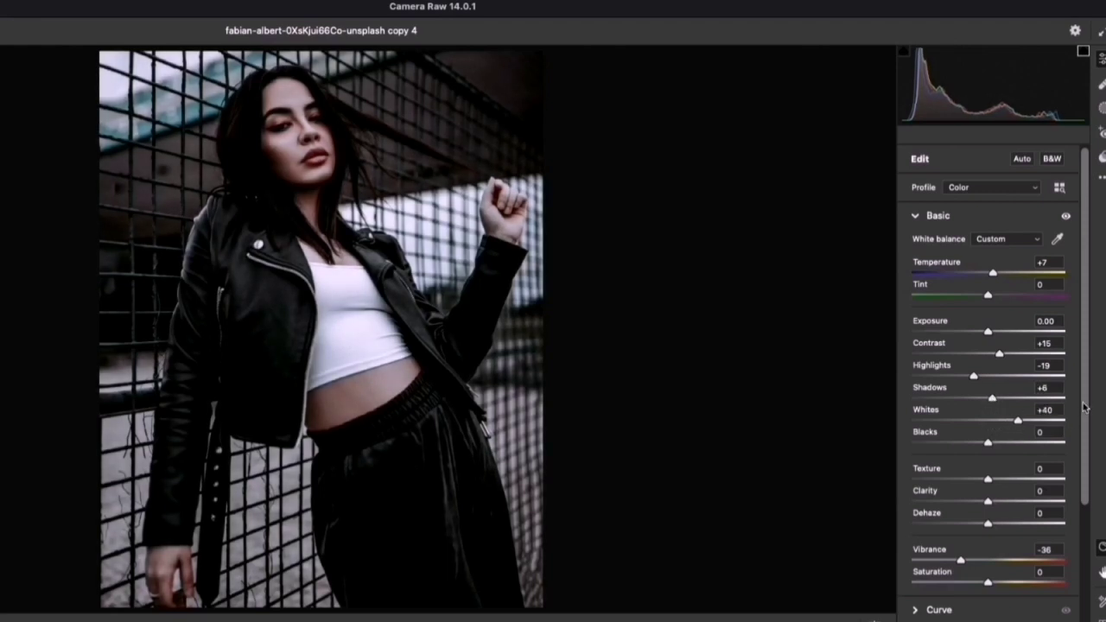
{"action": "left_click_drag", "start_coordinate": [1085, 407], "coordinate": [1079, 510]}
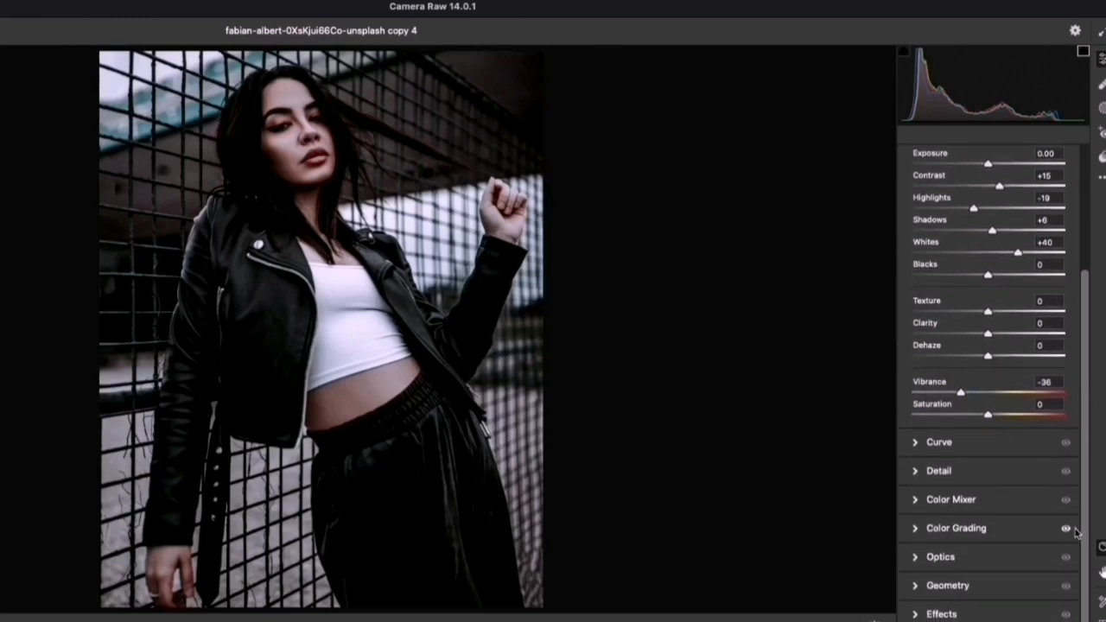
In Camera Raw's HSL Luminance mixer, darken Reds to -37, Oranges to -40, and reduce Yellows.
{"action": "left_click", "coordinate": [915, 497]}
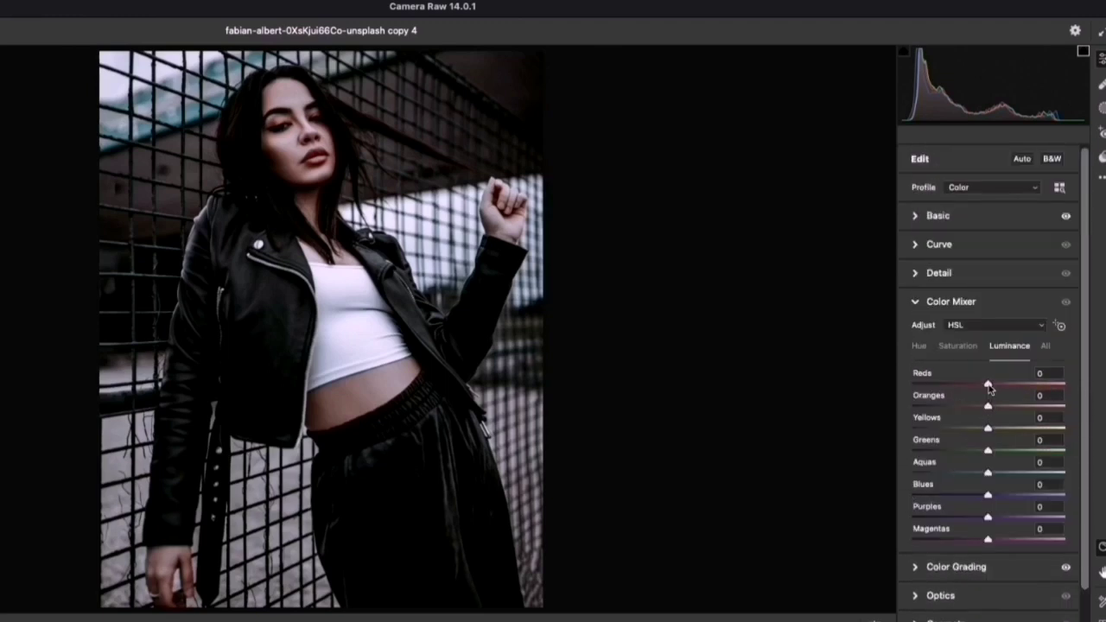
{"action": "mouse_move", "coordinate": [989, 387]}
{"action": "left_mouse_down"}
{"action": "mouse_move", "coordinate": [954, 385]}
{"action": "mouse_move", "coordinate": [1012, 386]}
{"action": "mouse_move", "coordinate": [961, 387]}
{"action": "left_mouse_up"}
{"action": "left_click_drag", "start_coordinate": [987, 408], "coordinate": [953, 407]}
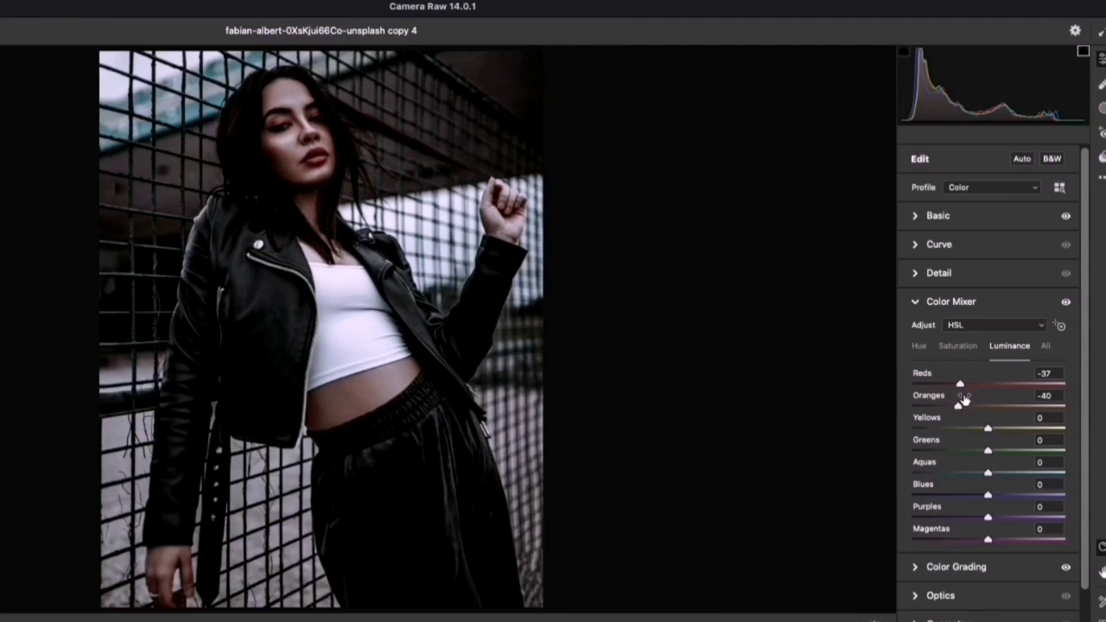
{"action": "mouse_move", "coordinate": [988, 428]}
{"action": "left_mouse_down"}
{"action": "mouse_move", "coordinate": [968, 429]}
{"action": "mouse_move", "coordinate": [977, 429]}
{"action": "left_mouse_up"}
Apply the luminance grade to copy 4 and move its window aside to reveal copy 3.
{"action": "key", "text": "Return"}
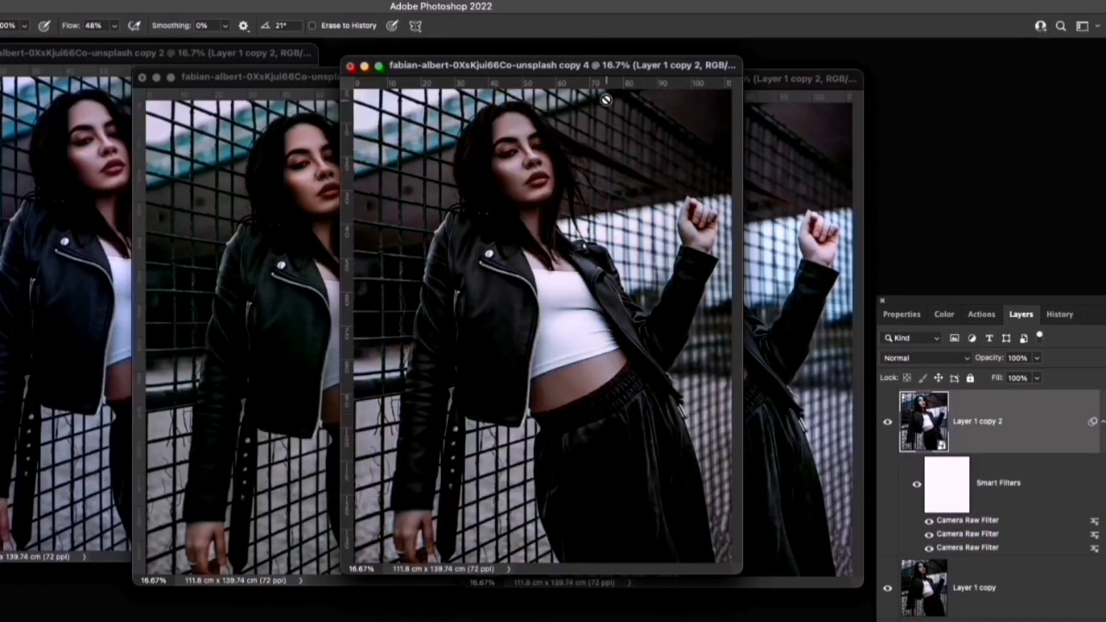
{"action": "mouse_move", "coordinate": [601, 69]}
{"action": "left_mouse_down"}
{"action": "mouse_move", "coordinate": [675, 260]}
{"action": "mouse_move", "coordinate": [685, 210]}
{"action": "left_mouse_up"}
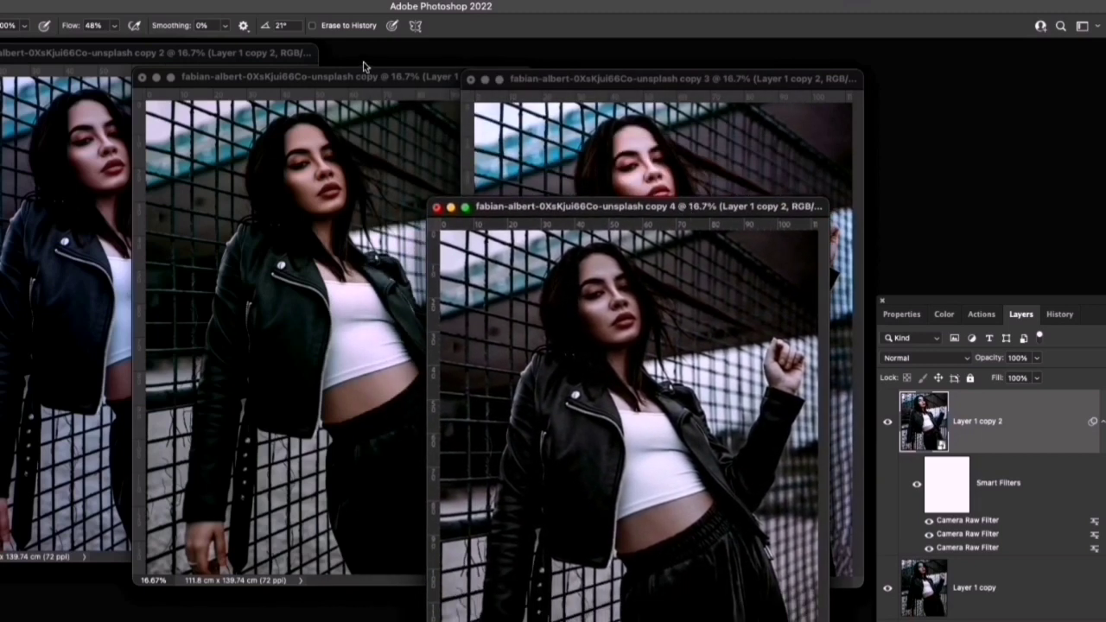
{"action": "left_click", "coordinate": [73, 0]}
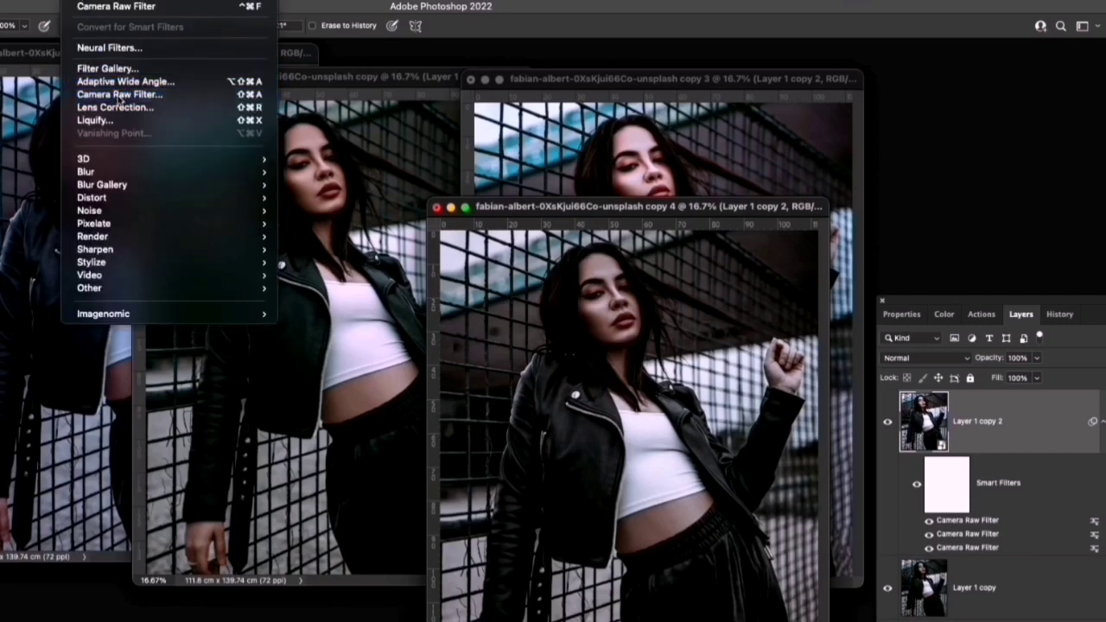
Add a new Camera Raw pass to copy 4 with Exposure +0.45 and Highlights -18.
{"action": "left_click", "coordinate": [508, 210]}
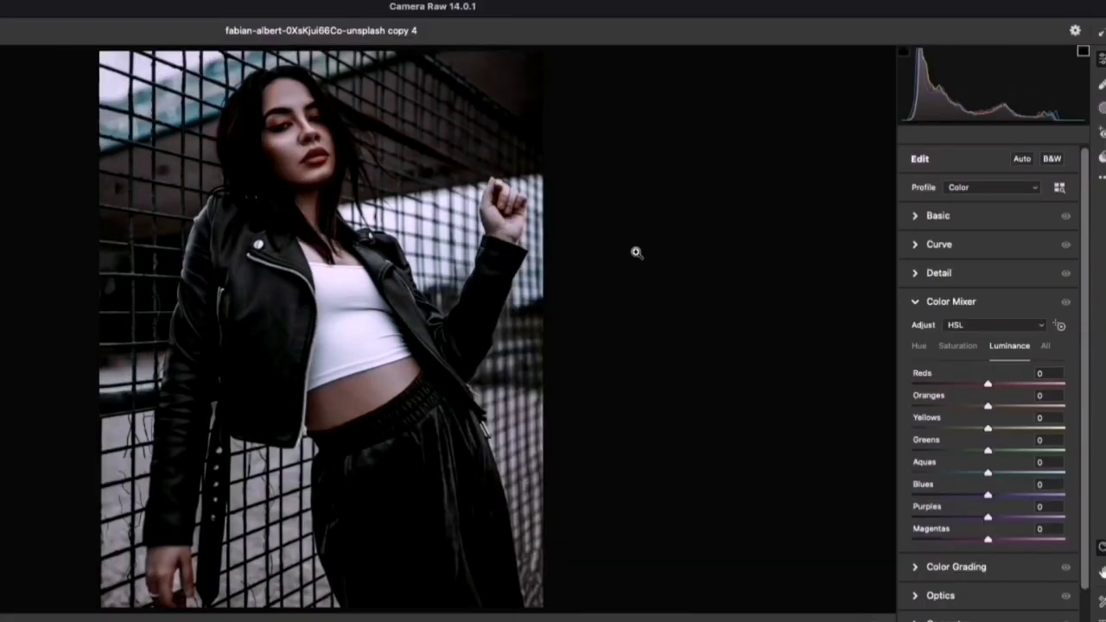
{"action": "left_click", "coordinate": [918, 218]}
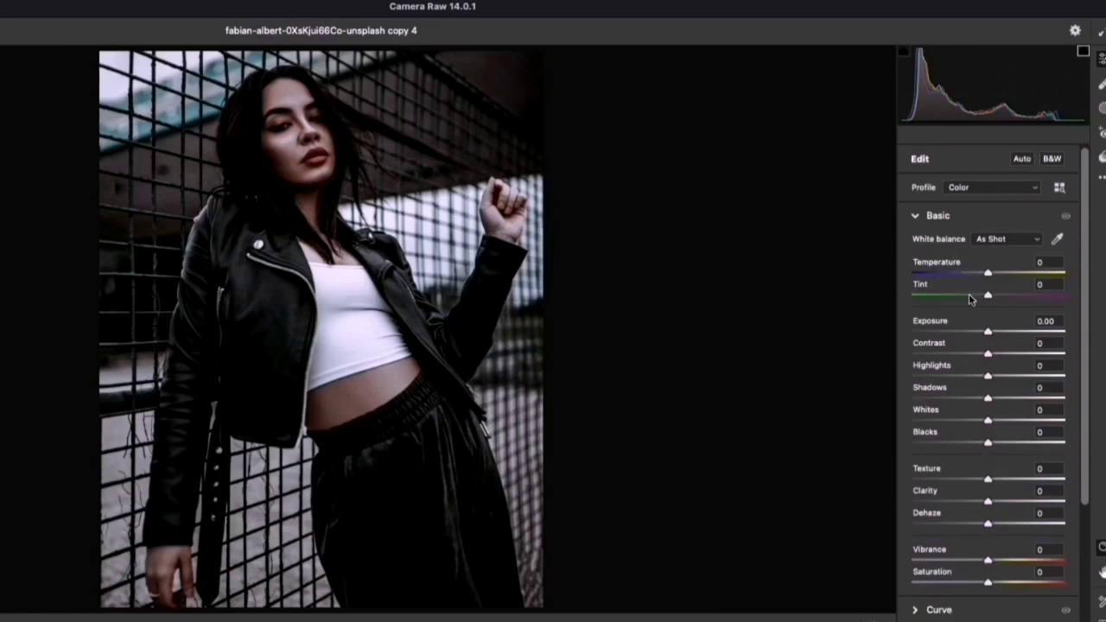
{"action": "left_click_drag", "start_coordinate": [988, 333], "coordinate": [991, 332]}
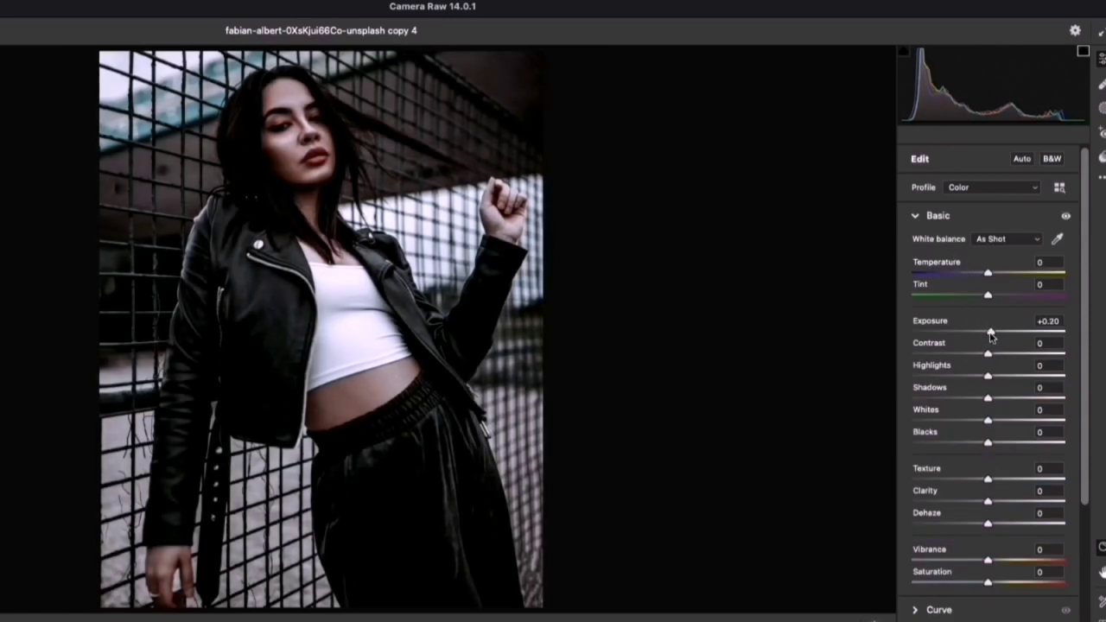
{"action": "left_click_drag", "start_coordinate": [991, 336], "coordinate": [995, 336]}
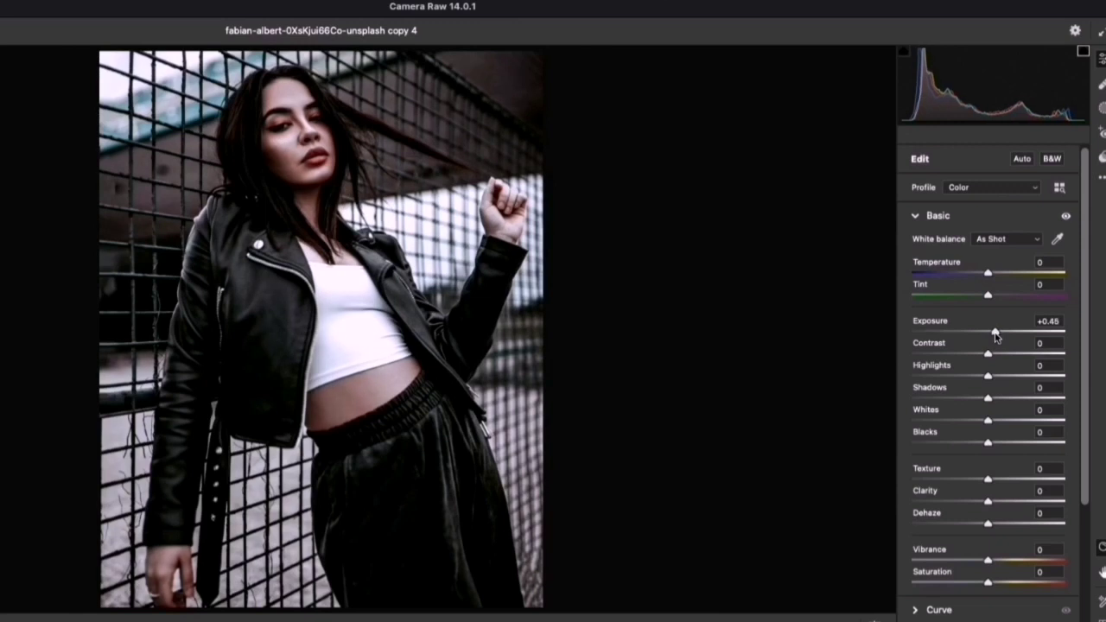
{"action": "left_click_drag", "start_coordinate": [988, 375], "coordinate": [973, 375]}
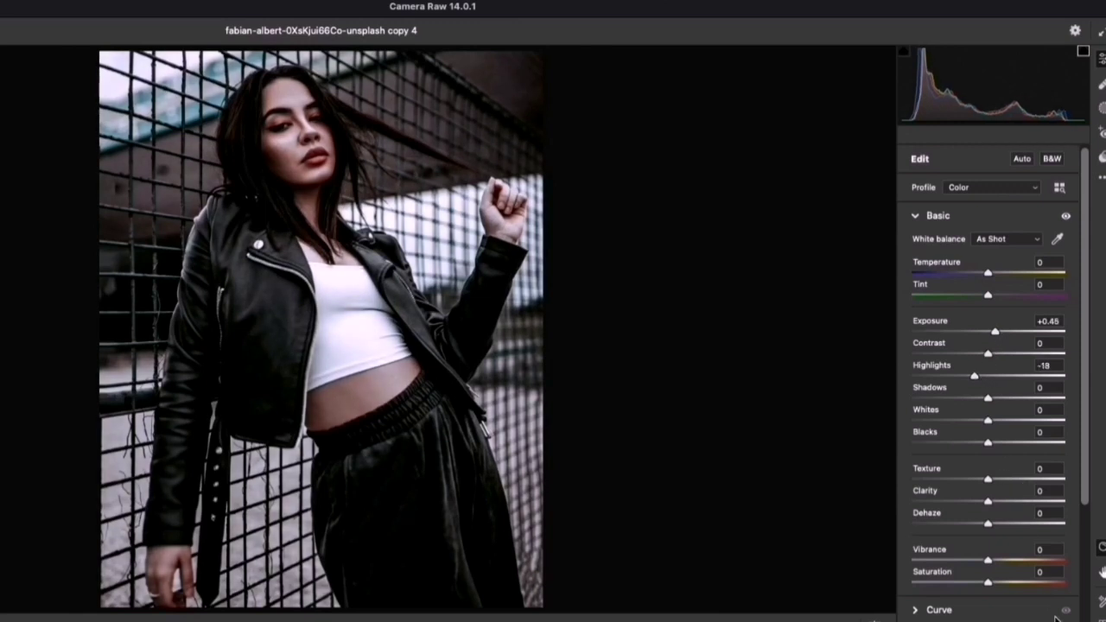
Apply the brightened grade and start arranging windows, moving copy 3 up into the row.
{"action": "key", "text": "Return"}
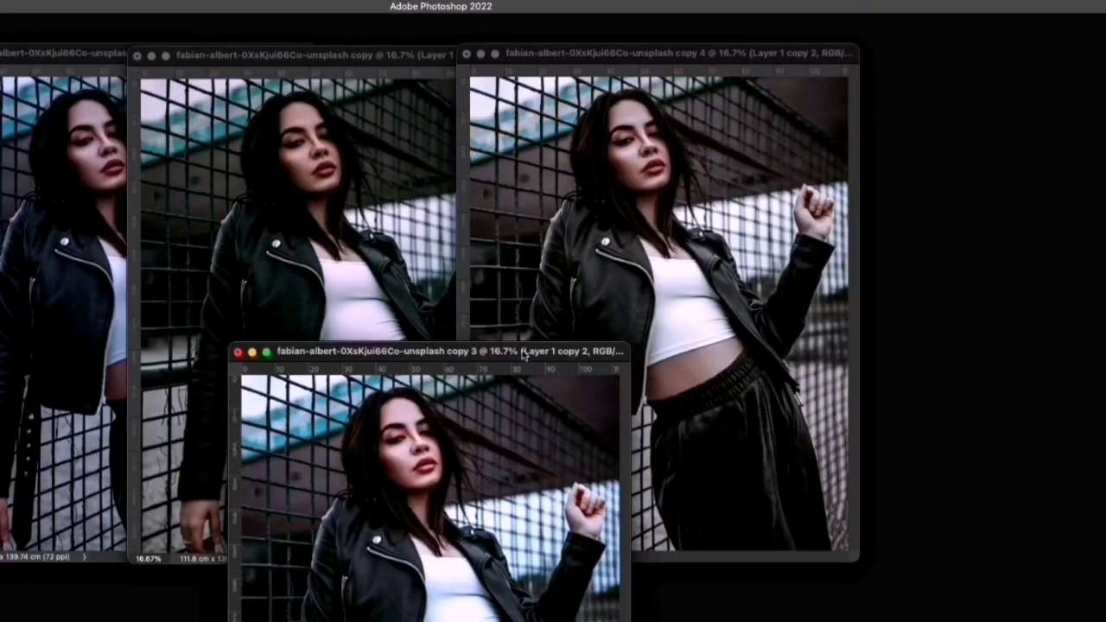
{"action": "left_click_drag", "start_coordinate": [888, 137], "coordinate": [965, 61]}
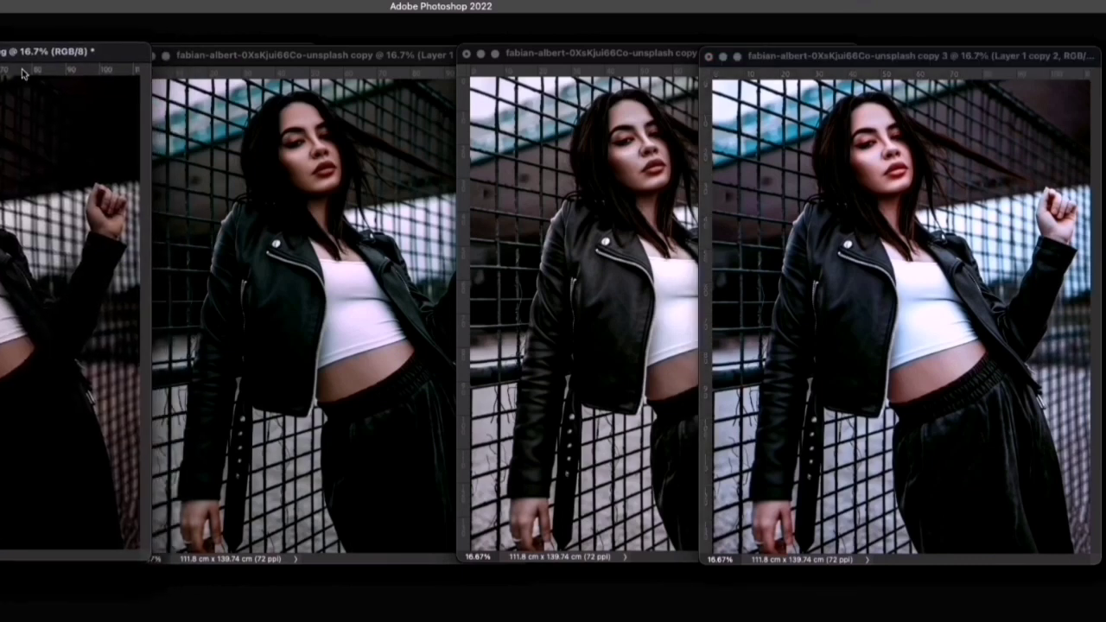
{"action": "left_click_drag", "start_coordinate": [47, 57], "coordinate": [15, 57]}
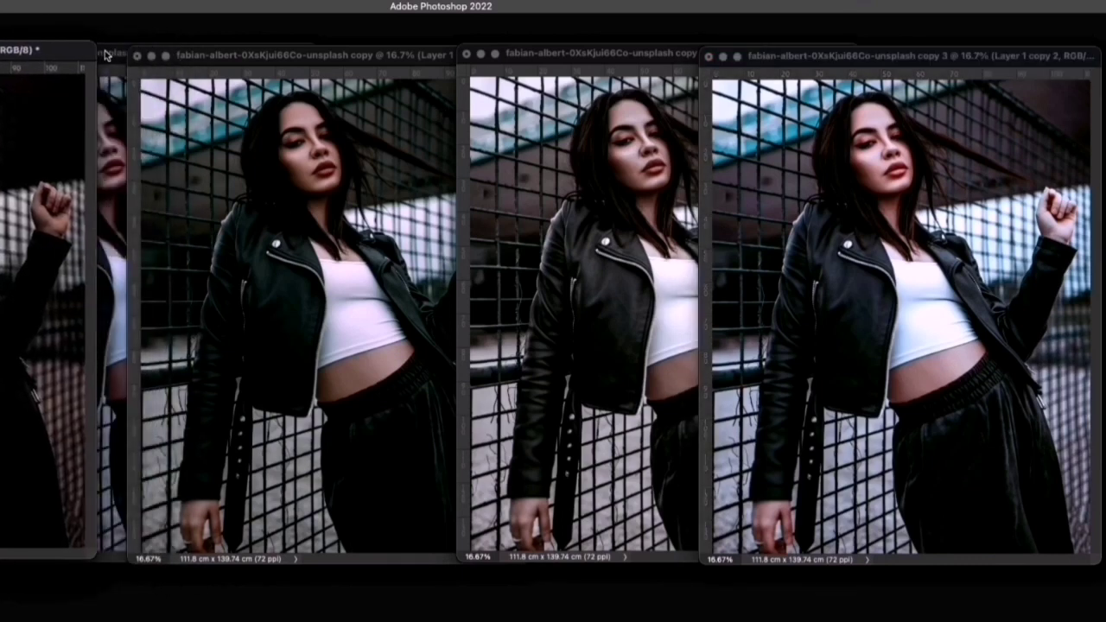
{"action": "left_click_drag", "start_coordinate": [108, 55], "coordinate": [101, 56]}
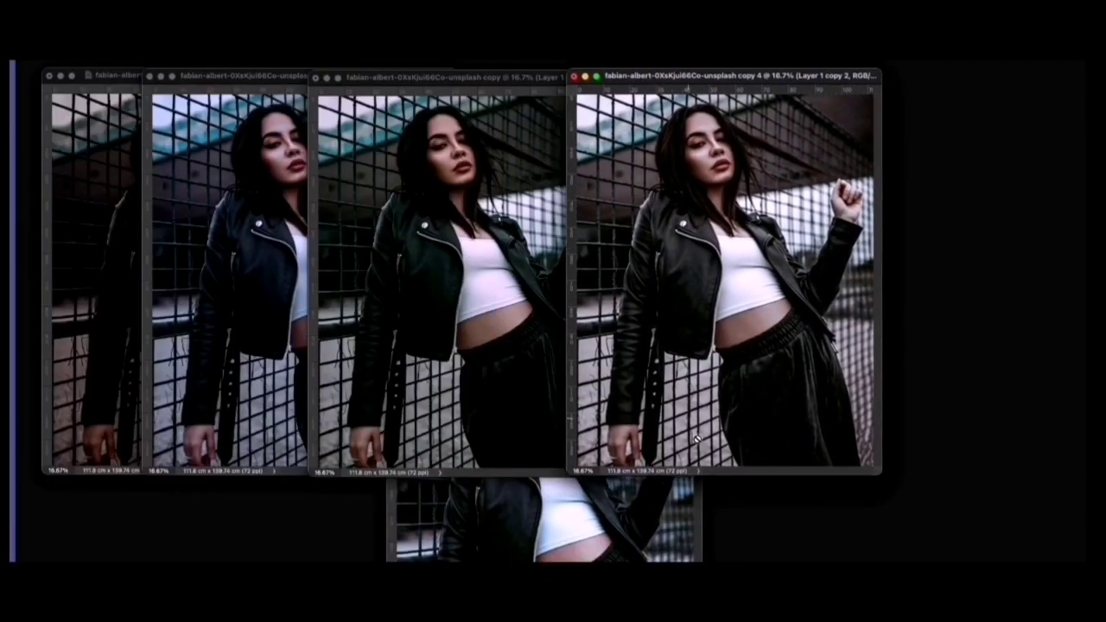
{"action": "left_click", "coordinate": [699, 488]}
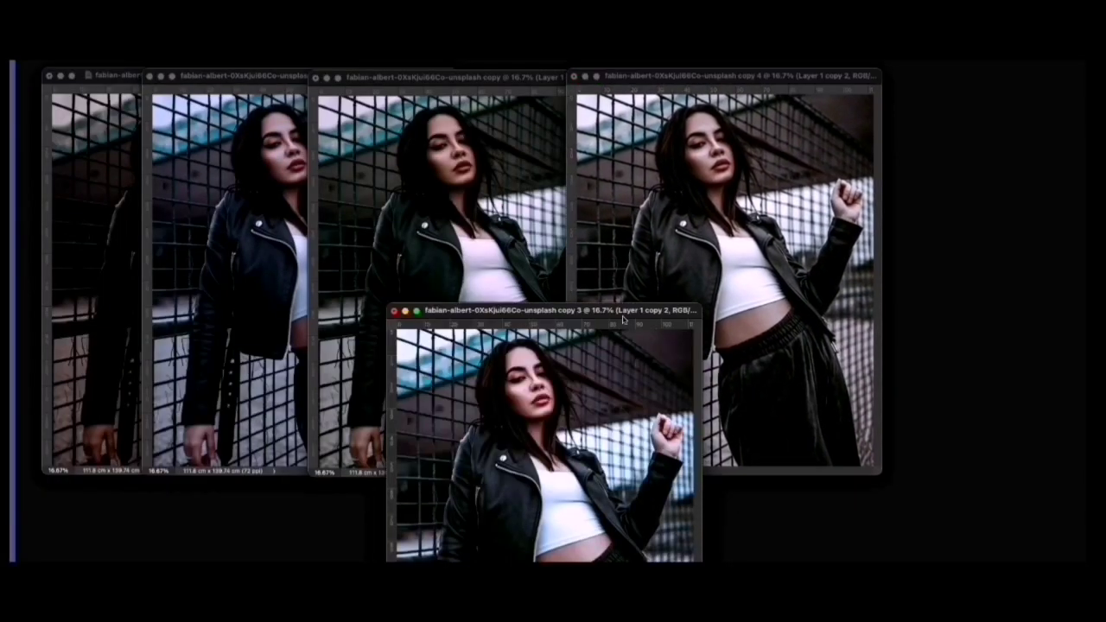
{"action": "mouse_move", "coordinate": [623, 320]}
{"action": "left_mouse_down"}
{"action": "mouse_move", "coordinate": [948, 107]}
{"action": "mouse_move", "coordinate": [966, 83]}
{"action": "left_mouse_up"}
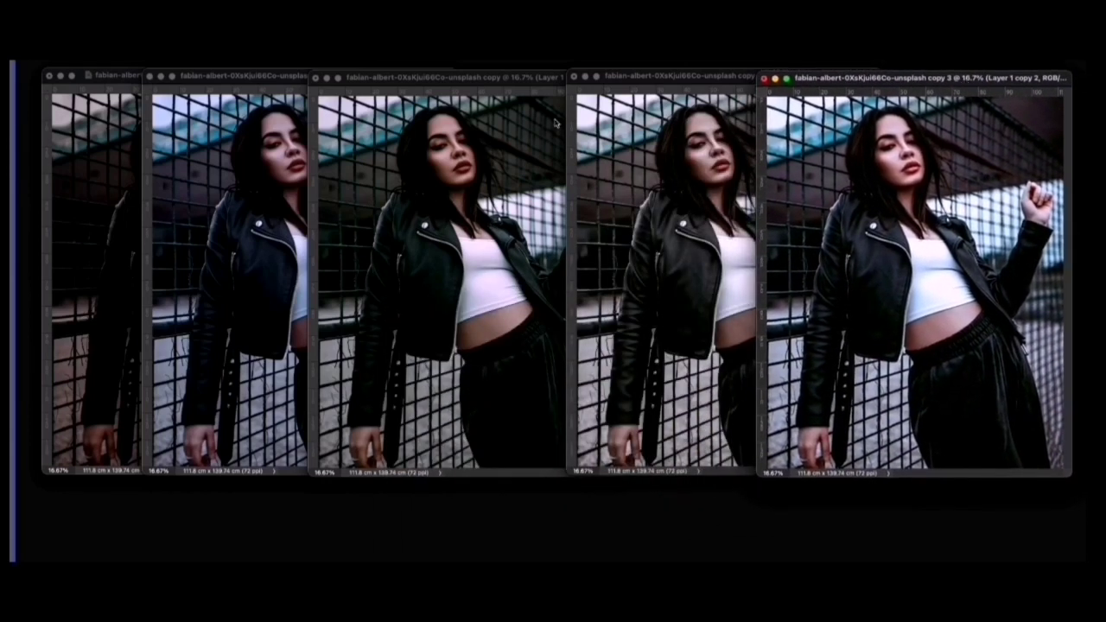
Line up the original, copy 2, copy, copy 4 and copy 3 windows side by side.
{"action": "left_click_drag", "start_coordinate": [119, 80], "coordinate": [89, 76]}
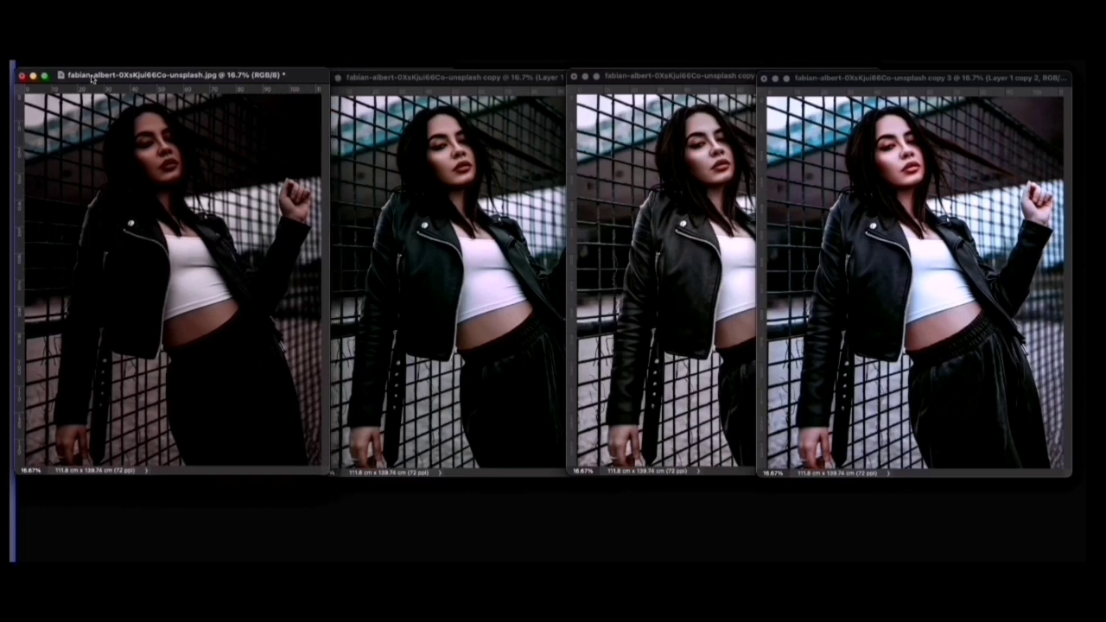
{"action": "left_click_drag", "start_coordinate": [244, 78], "coordinate": [200, 76]}
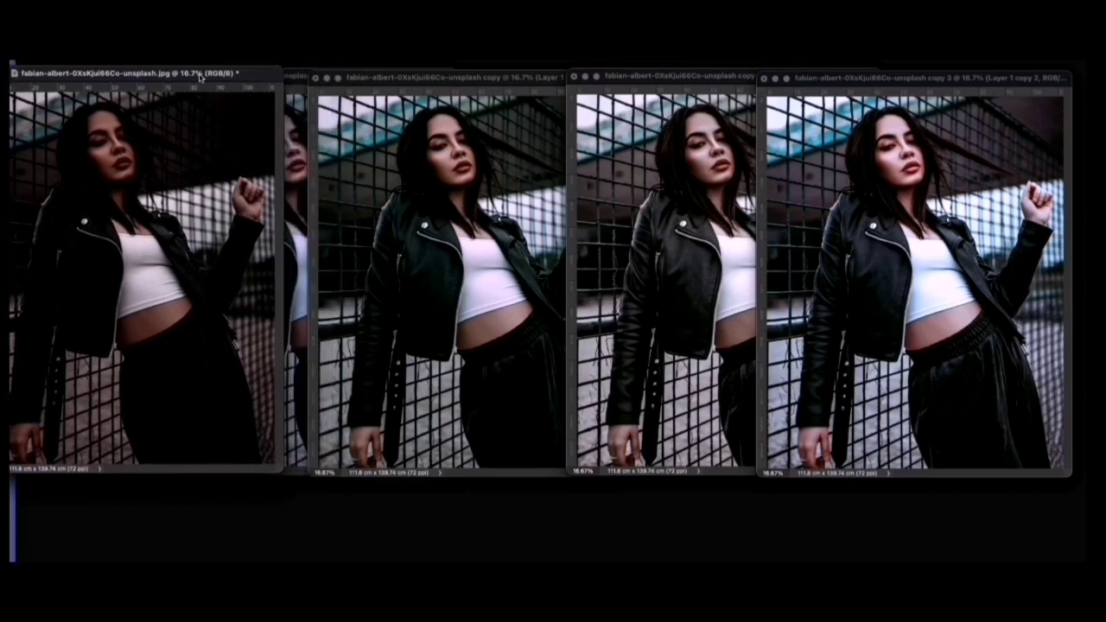
{"action": "left_click_drag", "start_coordinate": [293, 78], "coordinate": [249, 78]}
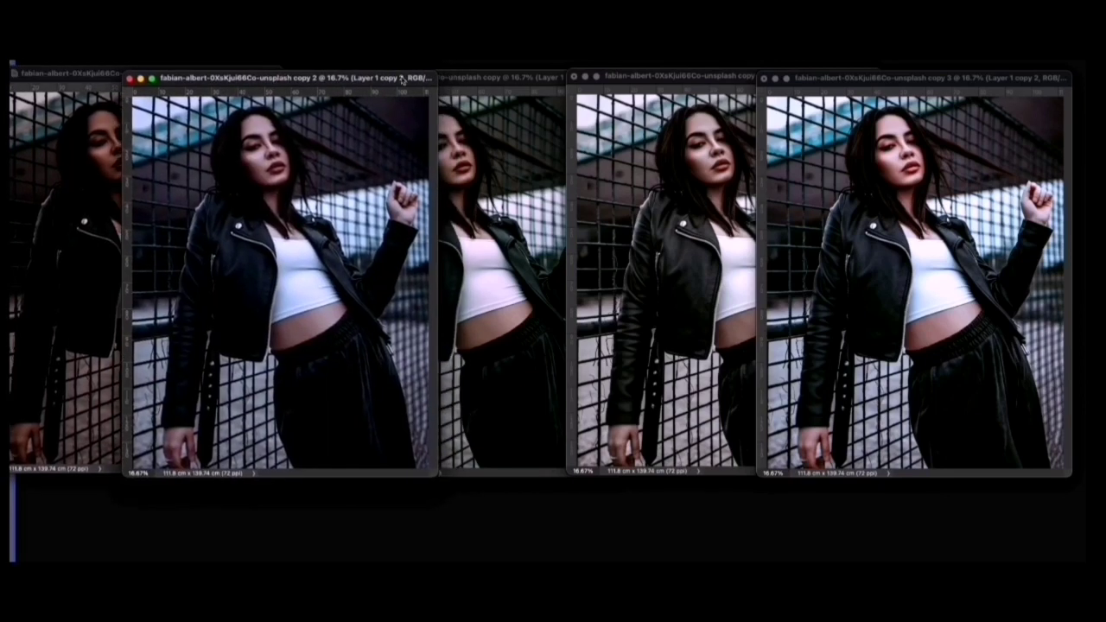
{"action": "left_click", "coordinate": [469, 77]}
{"action": "left_click_drag", "start_coordinate": [469, 78], "coordinate": [463, 79]}
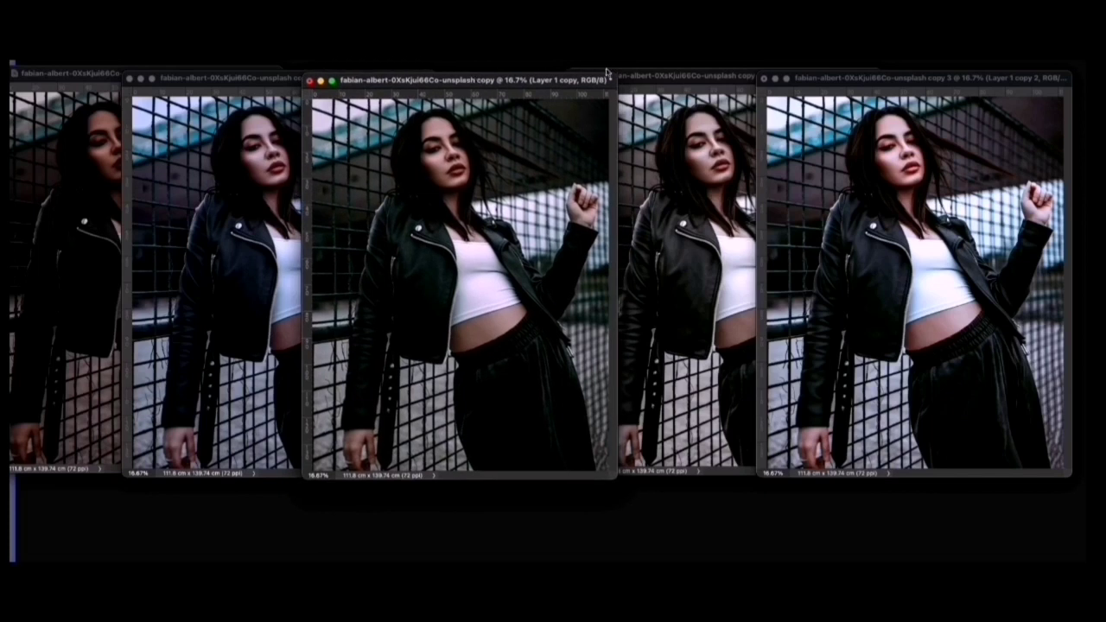
{"action": "left_click_drag", "start_coordinate": [654, 78], "coordinate": [635, 83]}
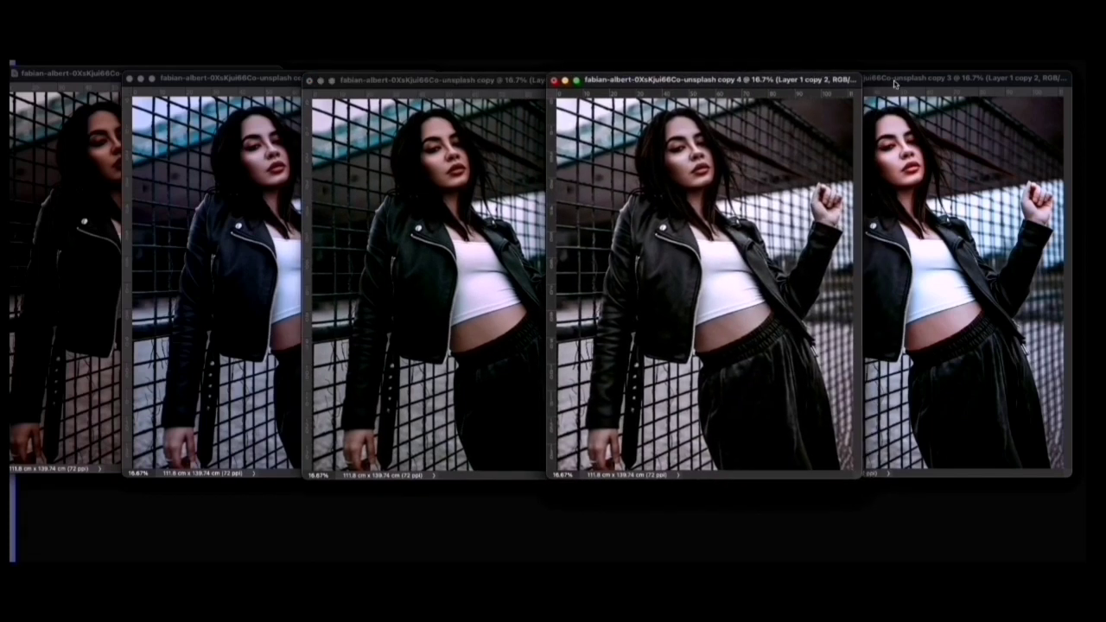
{"action": "left_click_drag", "start_coordinate": [895, 83], "coordinate": [911, 84]}
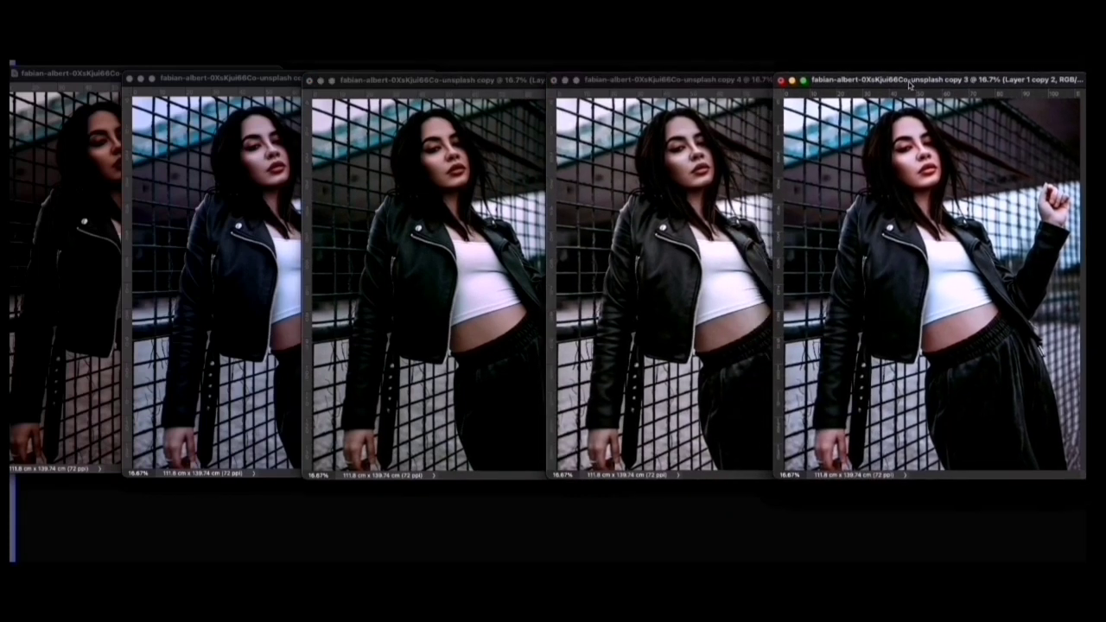
{"action": "left_click", "coordinate": [489, 86]}
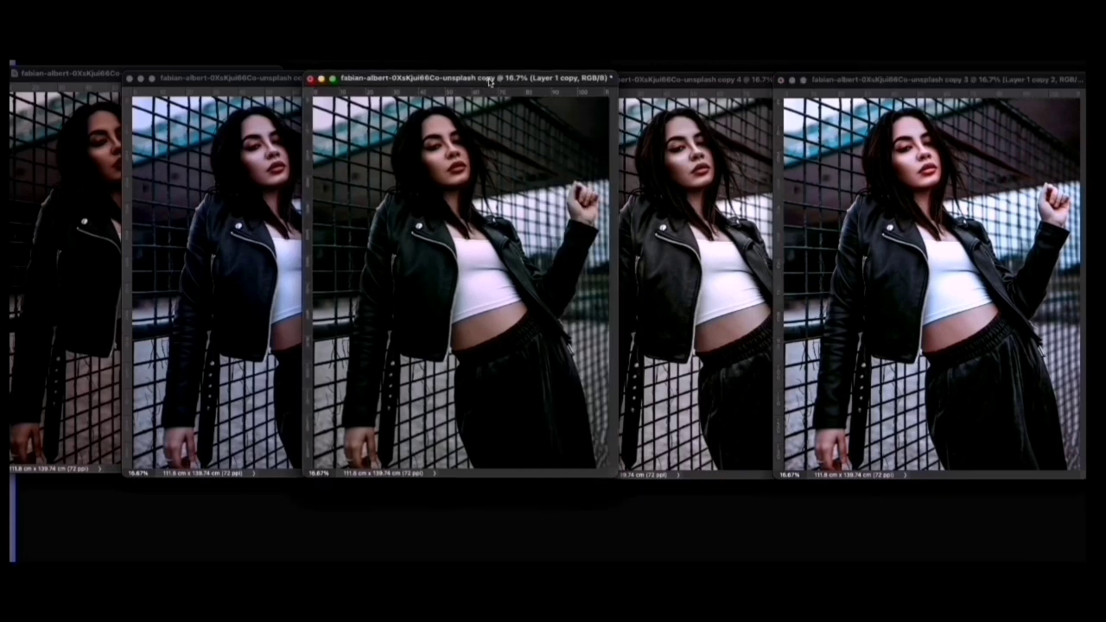
{"action": "left_click", "coordinate": [665, 81]}
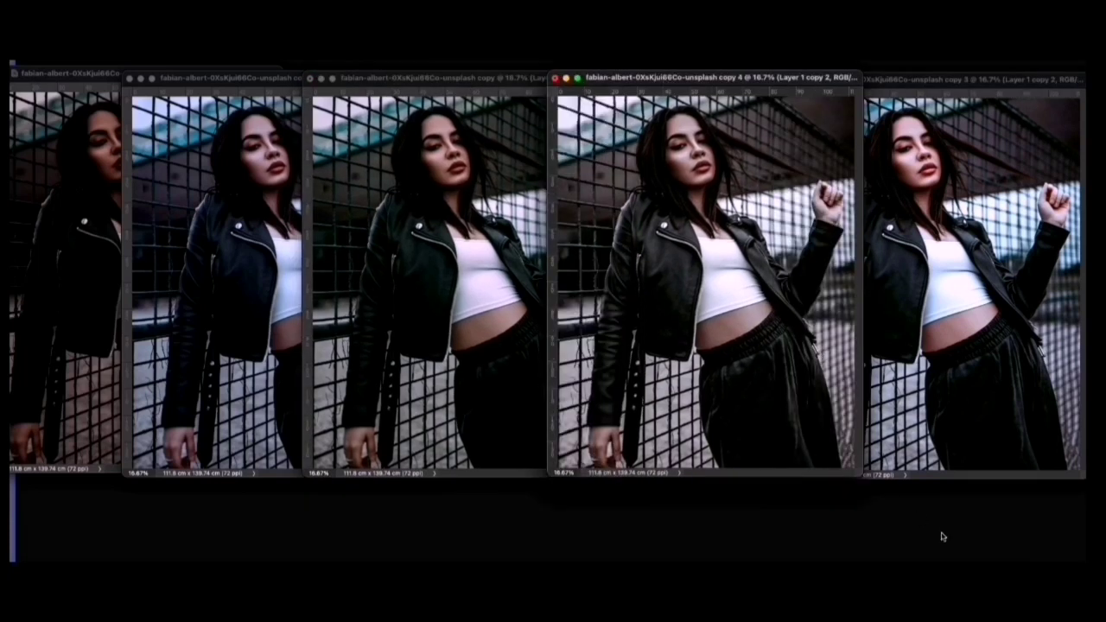